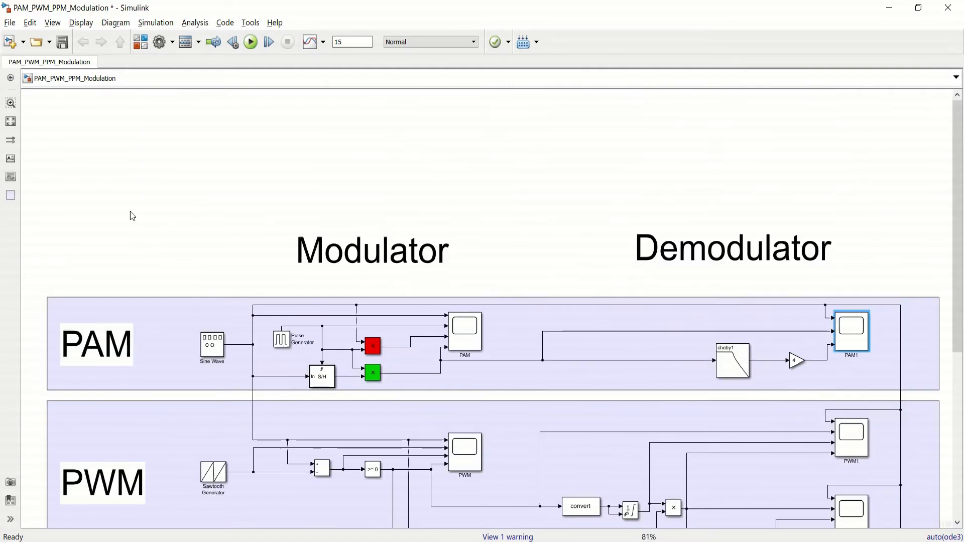
# - Inspect the Sine Wave block's parameters in the PAM modulator and trace its output line to the PAM scope
pyautogui.click(10, 103)
pyautogui.moveTo(35, 221); pyautogui.dragTo(520, 402)
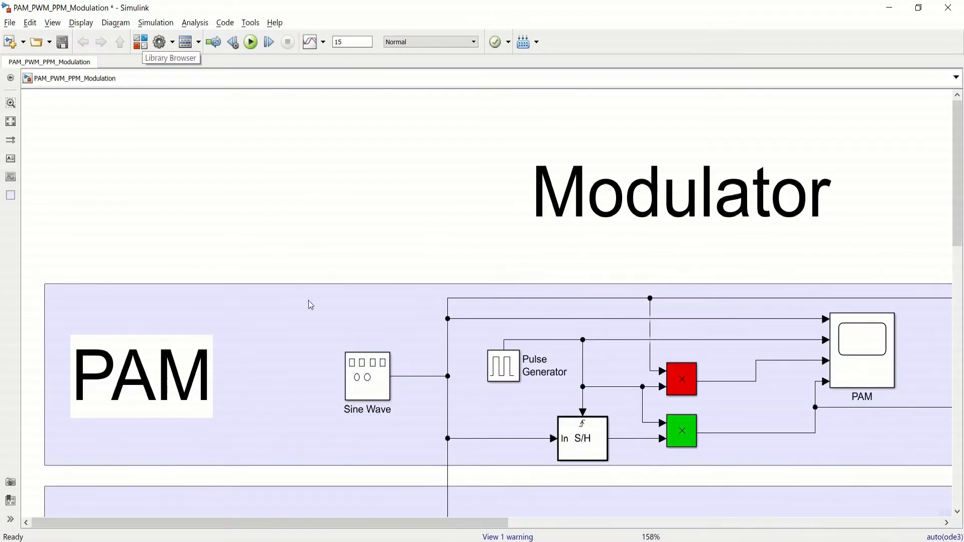
pyautogui.doubleClick(384, 393)
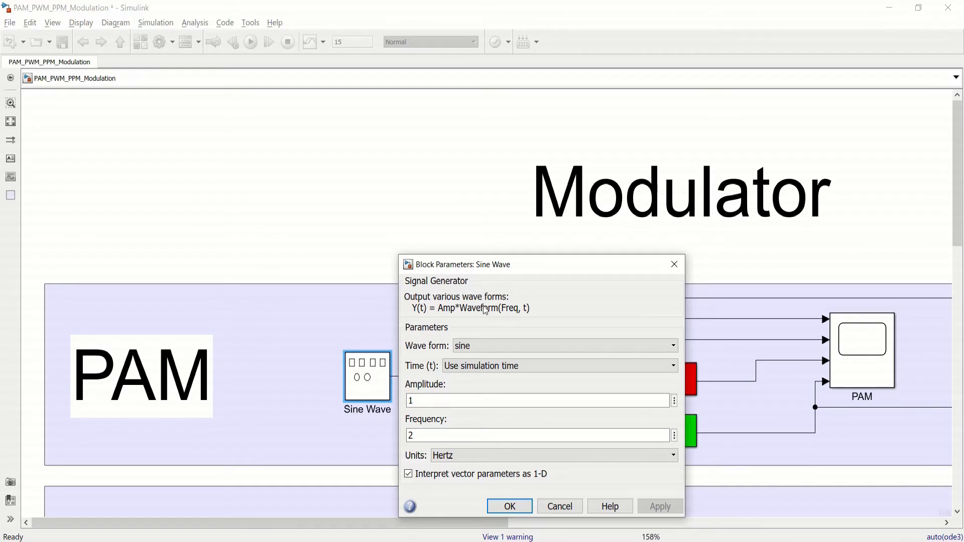
pyautogui.click(467, 354)
pyautogui.click(468, 355)
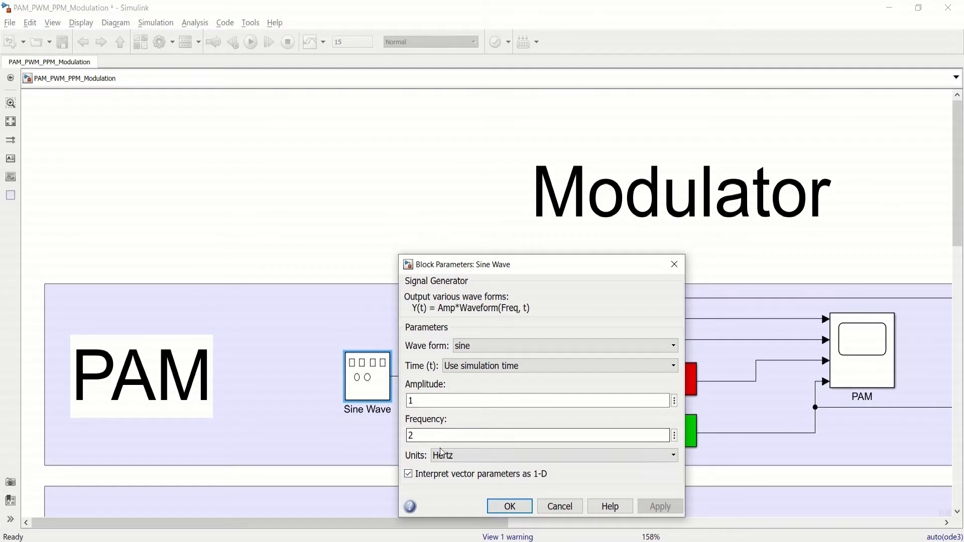
pyautogui.click(510, 507)
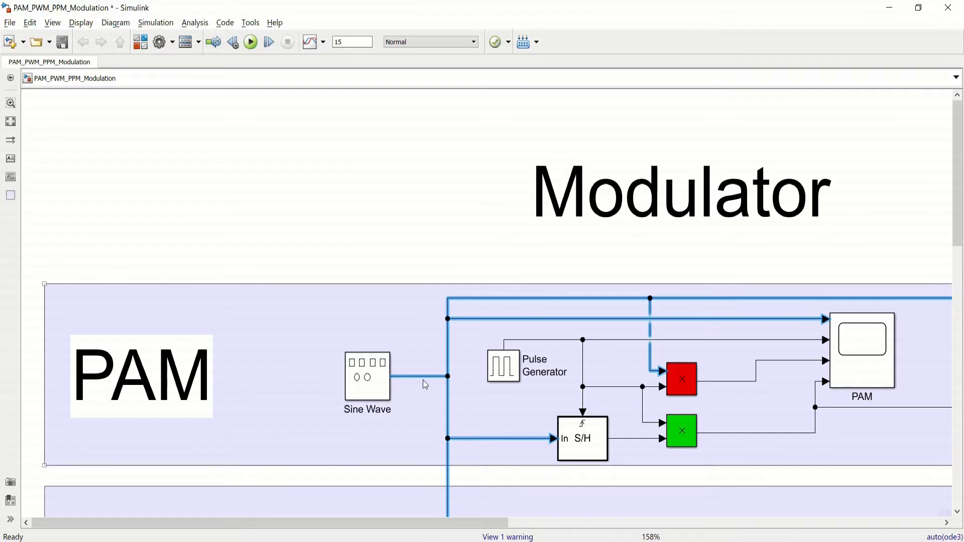
pyautogui.click(871, 336)
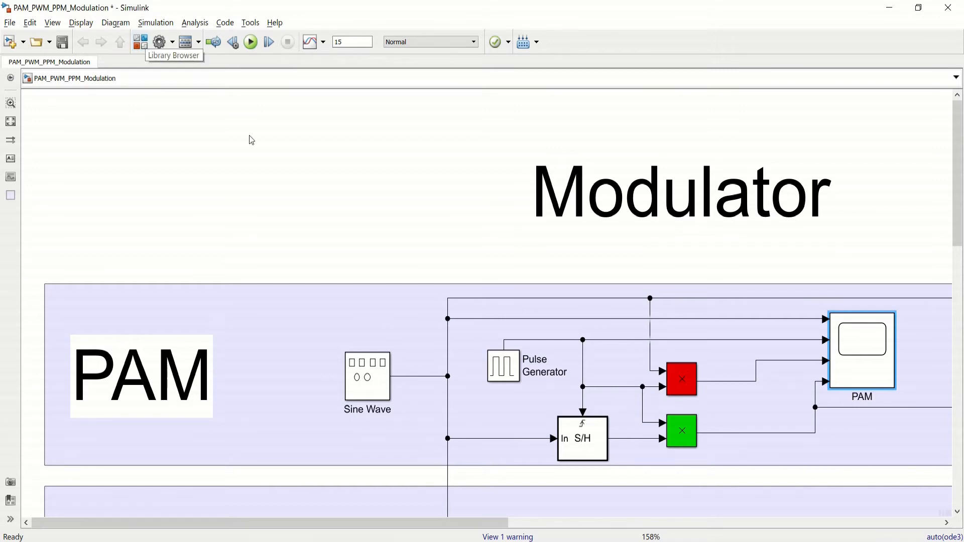
# - Review the Pulse Generator's period, pulse width and phase delay parameters, leaving them as they are
pyautogui.doubleClick(510, 372)
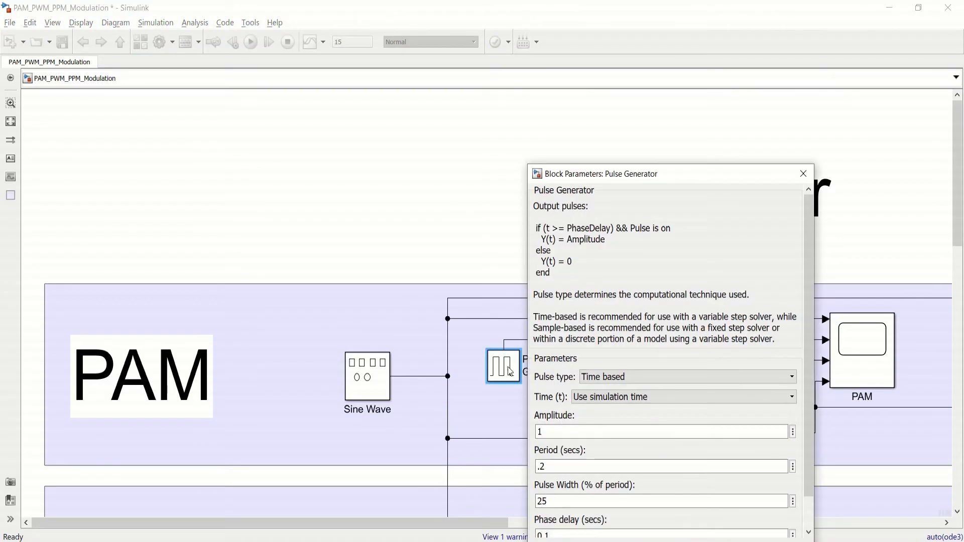
pyautogui.moveTo(609, 173); pyautogui.dragTo(495, 97)
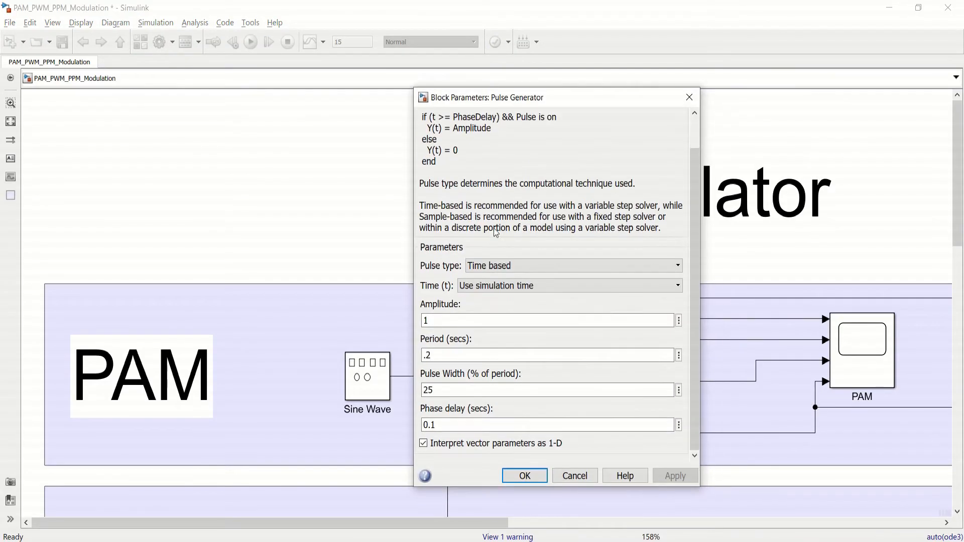
pyautogui.click(425, 355)
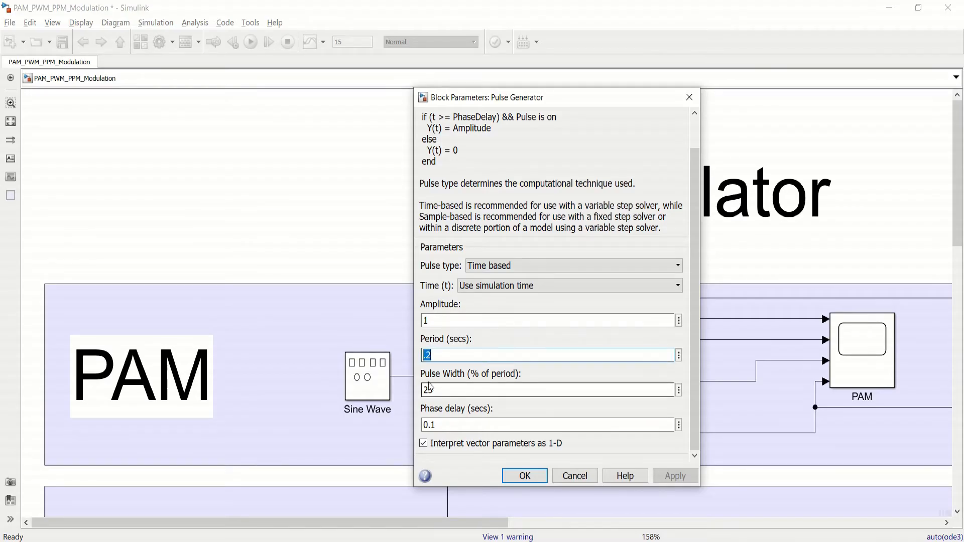
pyautogui.moveTo(423, 390); pyautogui.dragTo(474, 393)
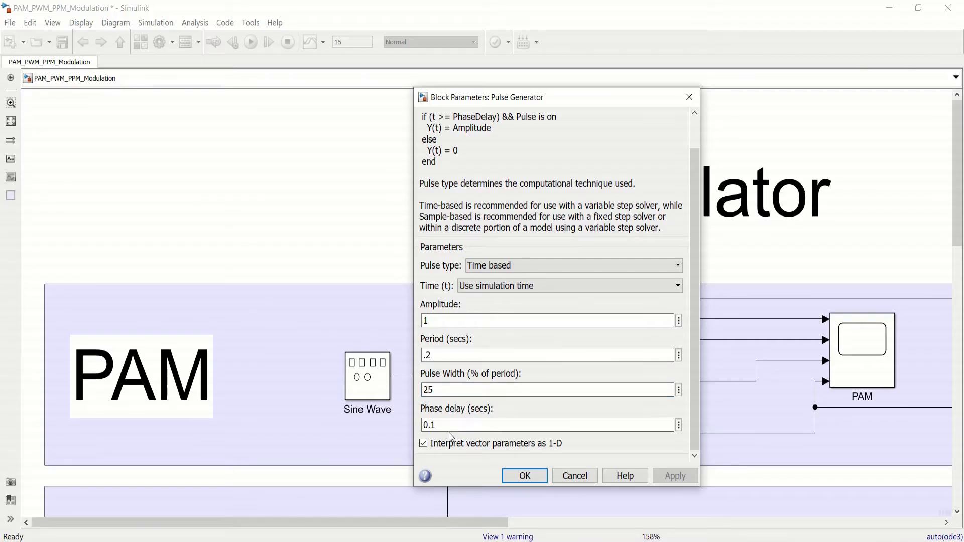
pyautogui.moveTo(425, 425); pyautogui.dragTo(503, 423)
pyautogui.click(525, 476)
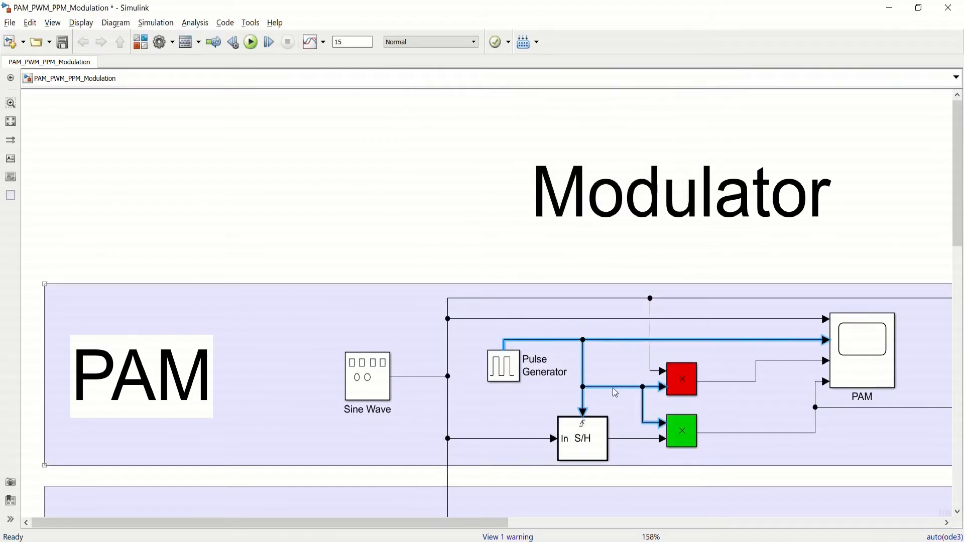
# - Trace the red product block's inputs and output, and examine the resulting waveforms in the PAM scope
pyautogui.click(686, 385)
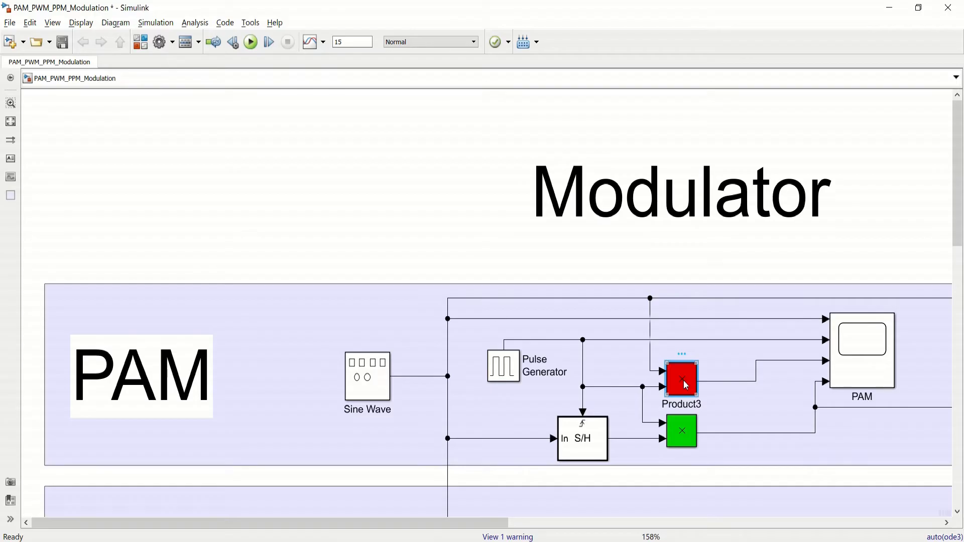
pyautogui.click(650, 360)
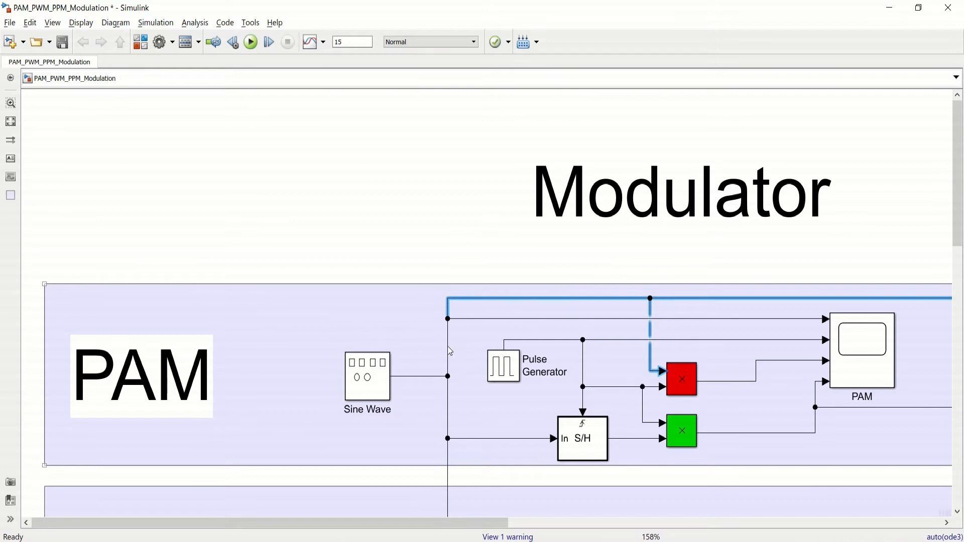
pyautogui.click(420, 379)
pyautogui.click(410, 376)
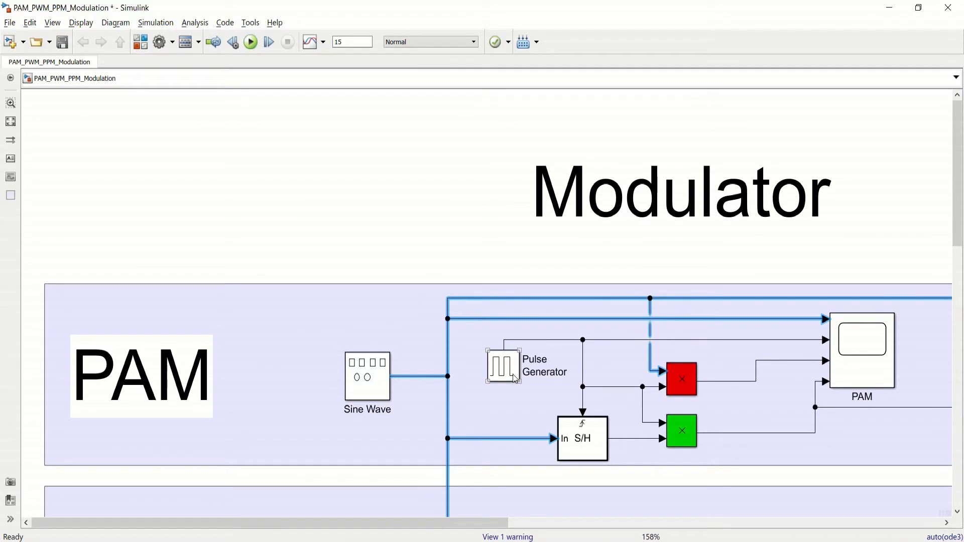
pyautogui.click(738, 382)
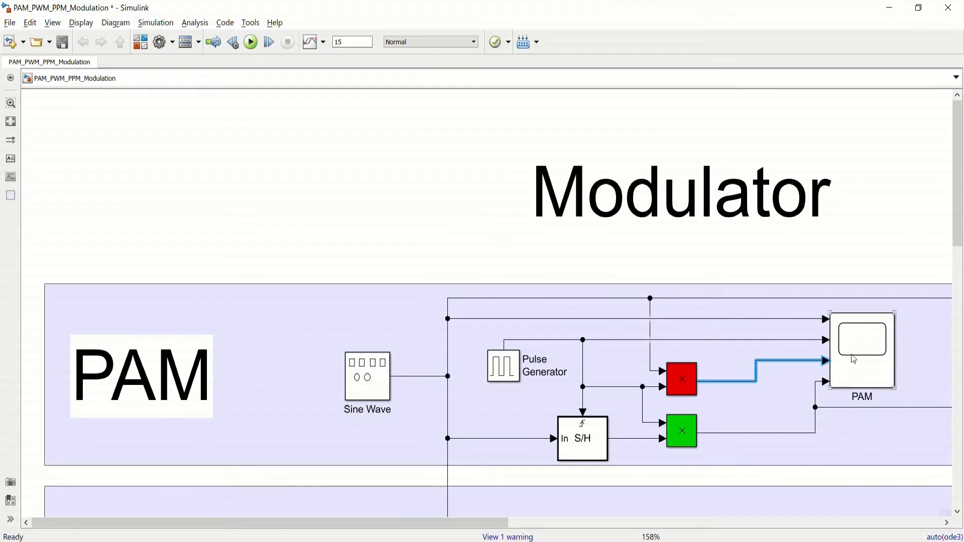
pyautogui.doubleClick(869, 362)
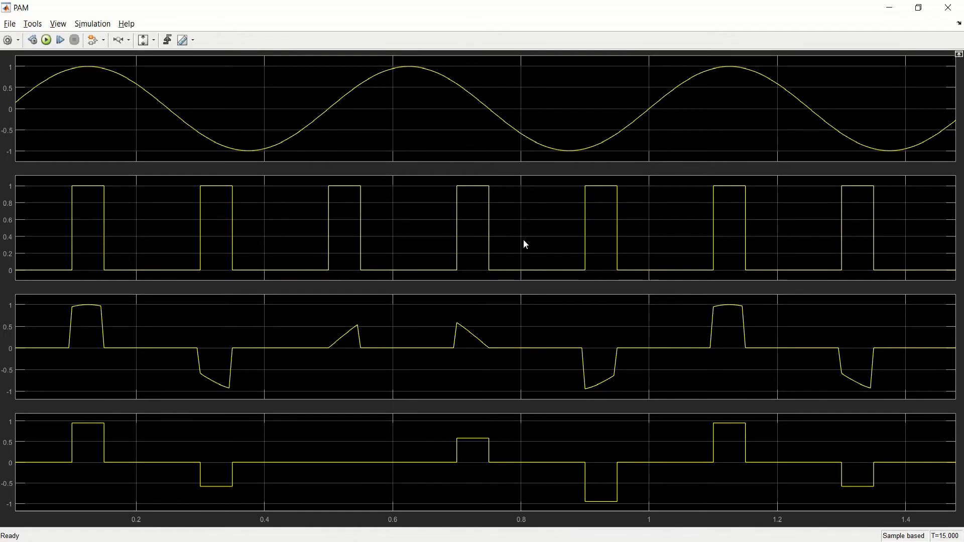
pyautogui.click(891, 8)
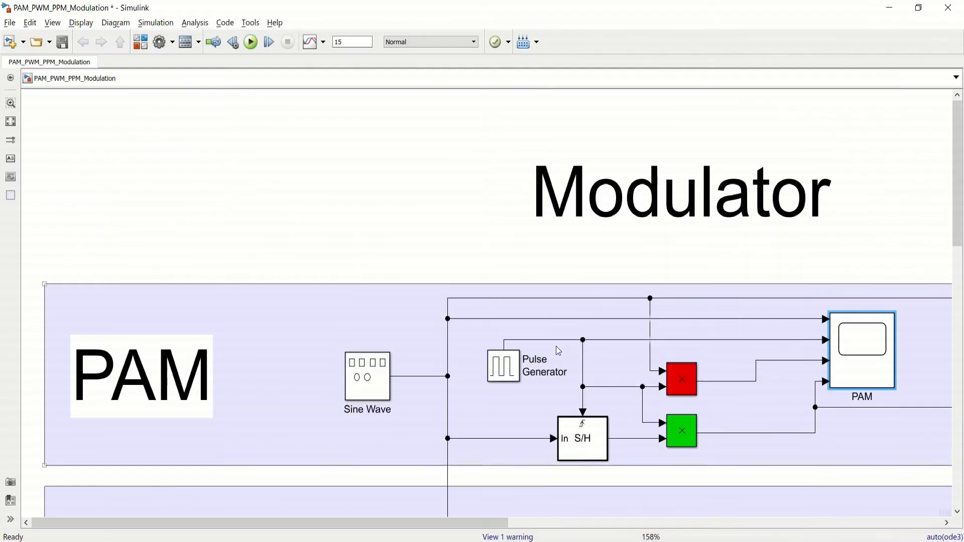
# - Check the Sample and Hold block's trigger type and initial condition without changing them
pyautogui.doubleClick(588, 446)
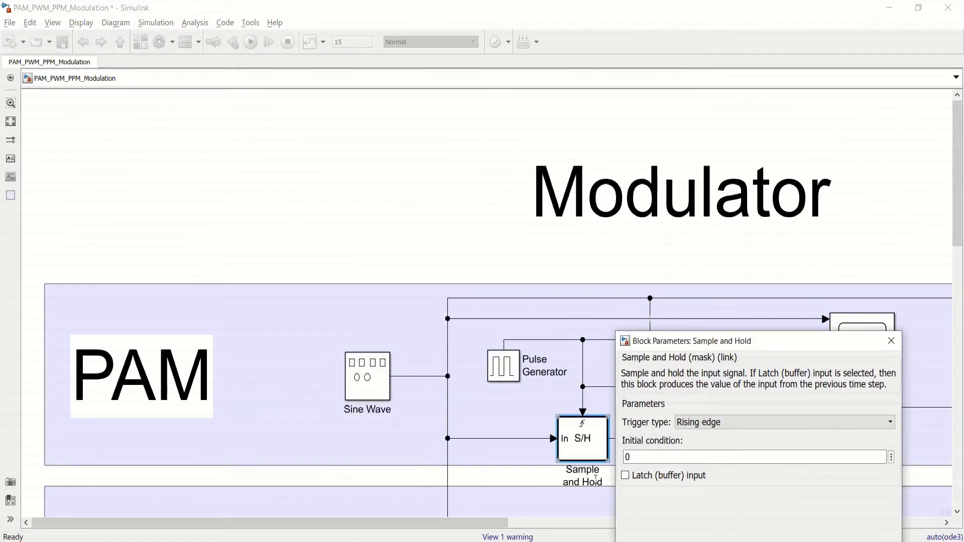
pyautogui.moveTo(736, 343); pyautogui.dragTo(519, 202)
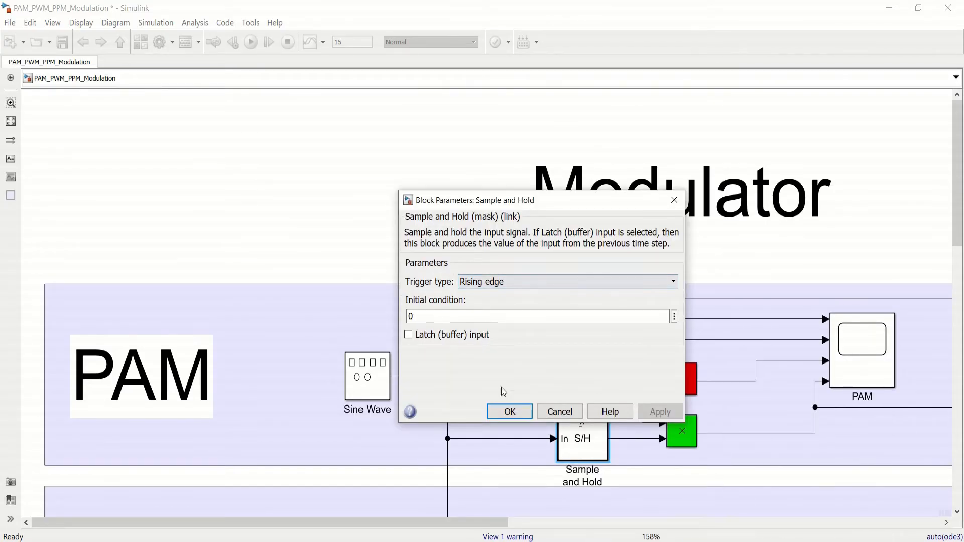
pyautogui.click(509, 411)
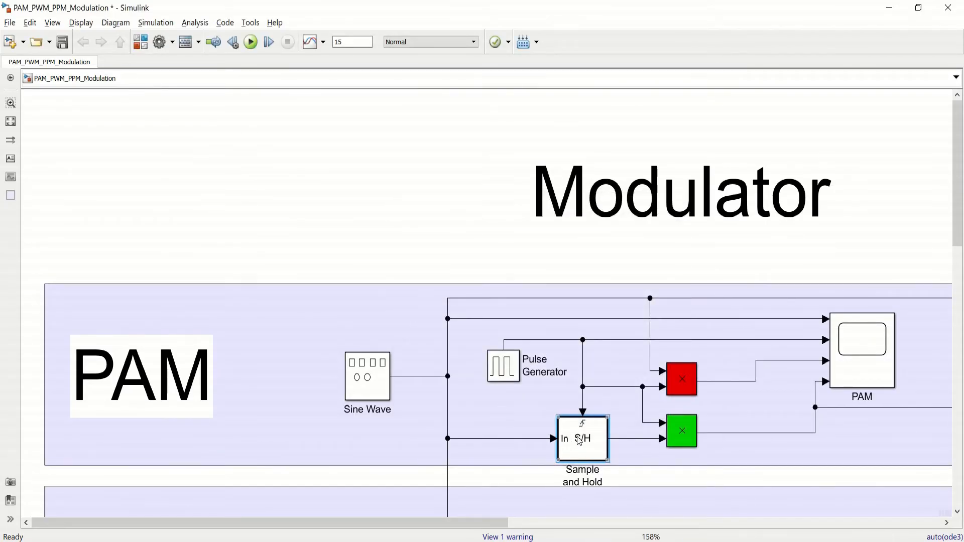
# - Trace how the sine wave and pulse generator signals feed the Sample and Hold block and the green product block
pyautogui.click(418, 382)
pyautogui.click(416, 378)
pyautogui.click(588, 447)
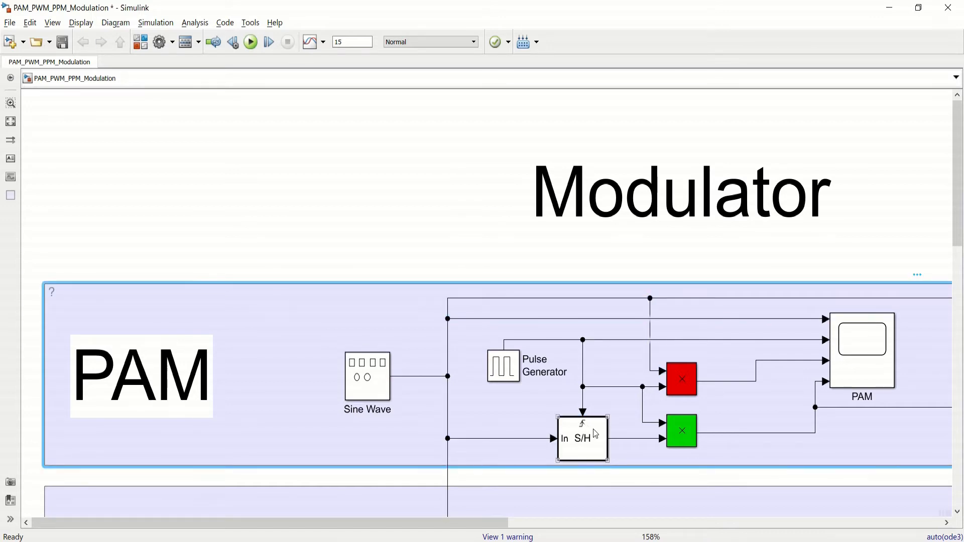
pyautogui.click(515, 370)
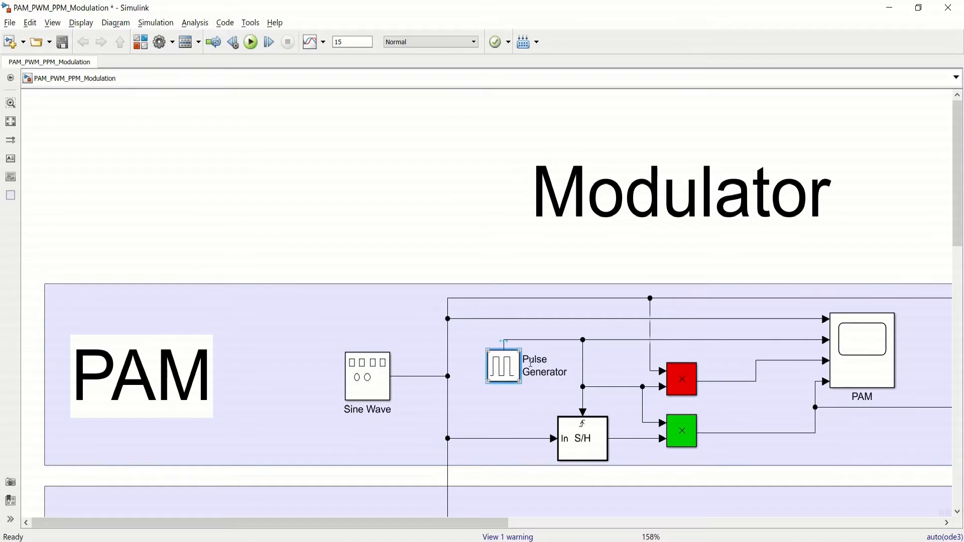
pyautogui.click(583, 364)
pyautogui.click(580, 437)
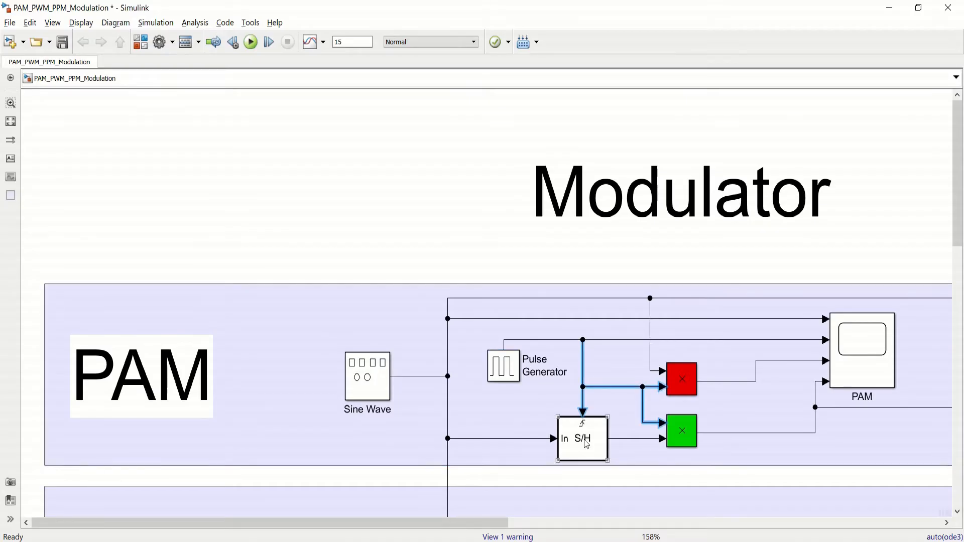
pyautogui.click(543, 358)
pyautogui.click(568, 331)
pyautogui.click(679, 431)
pyautogui.click(586, 440)
pyautogui.click(551, 459)
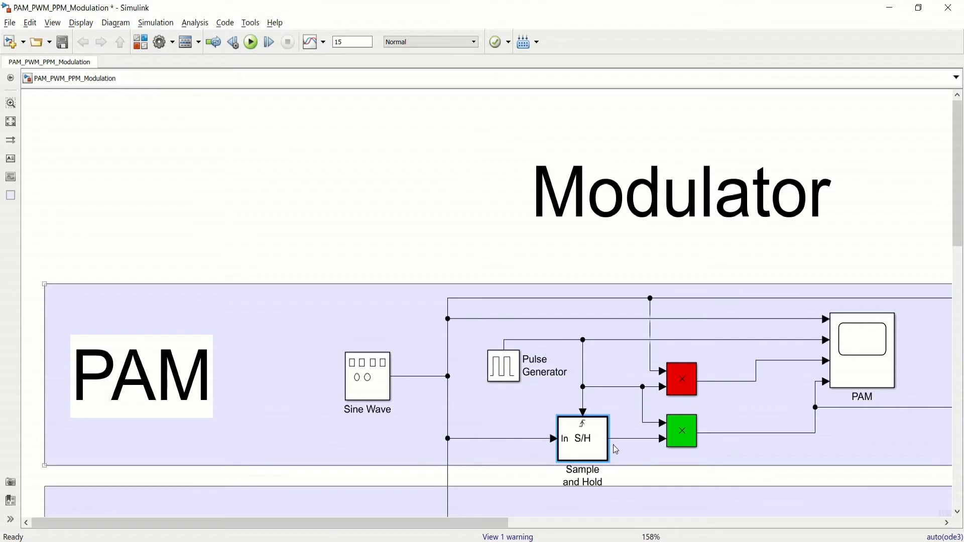
# - Follow the green product block's output to the PAM scope and examine the sampled-and-held waveform there
pyautogui.click(681, 443)
pyautogui.click(715, 440)
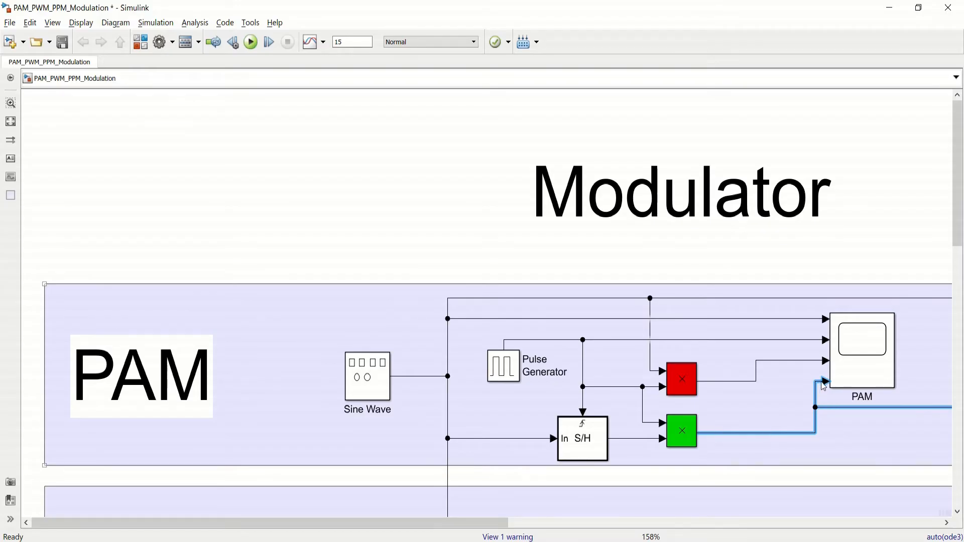
pyautogui.click(879, 388)
pyautogui.doubleClick(871, 361)
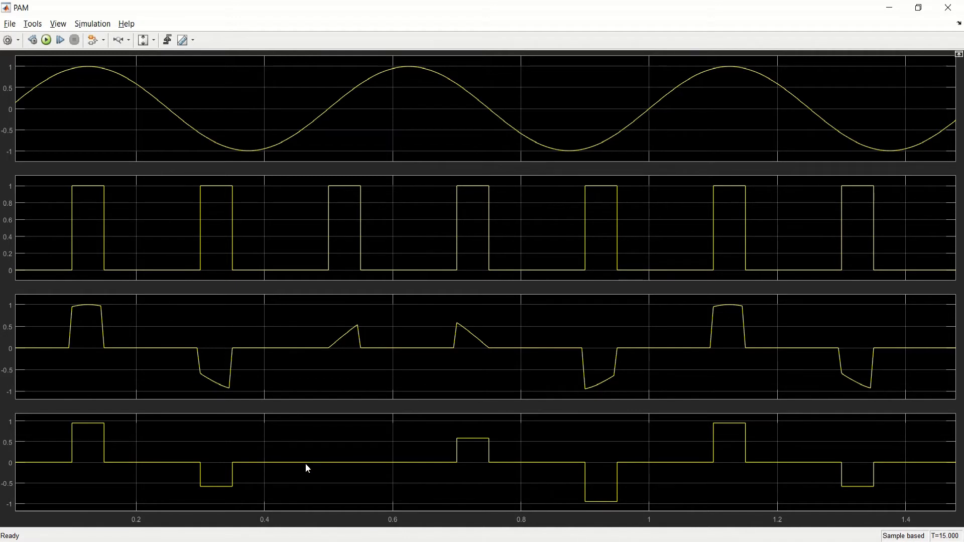
pyautogui.click(889, 8)
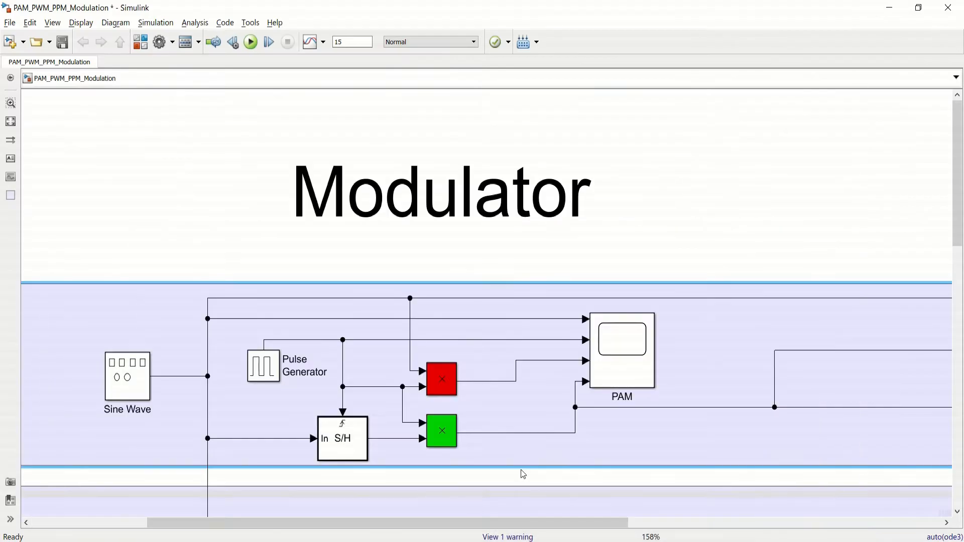
# - Trace the green product block's modulated signal from the PAM modulator to the demodulator's filter
pyautogui.click(576, 423)
pyautogui.moveTo(547, 526); pyautogui.dragTo(811, 517)
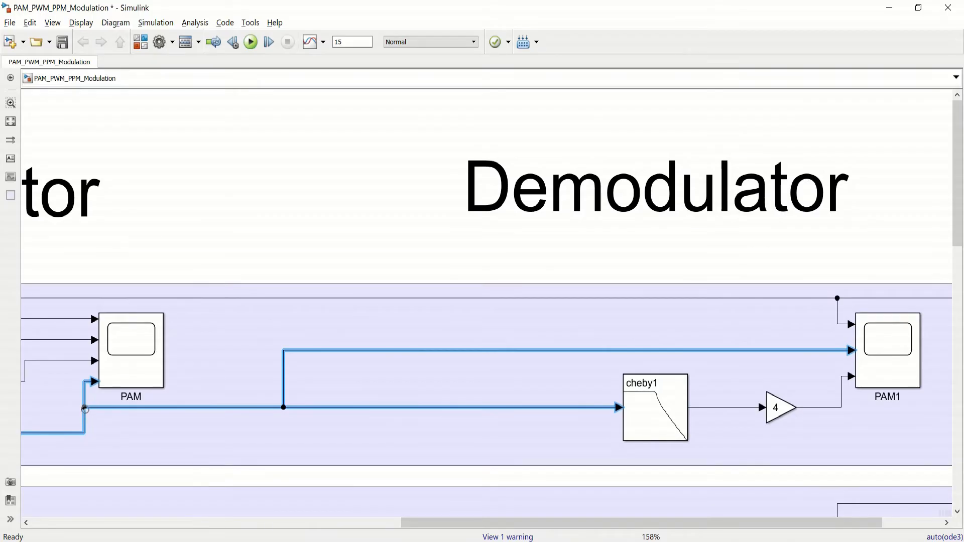
pyautogui.moveTo(399, 525); pyautogui.dragTo(266, 525)
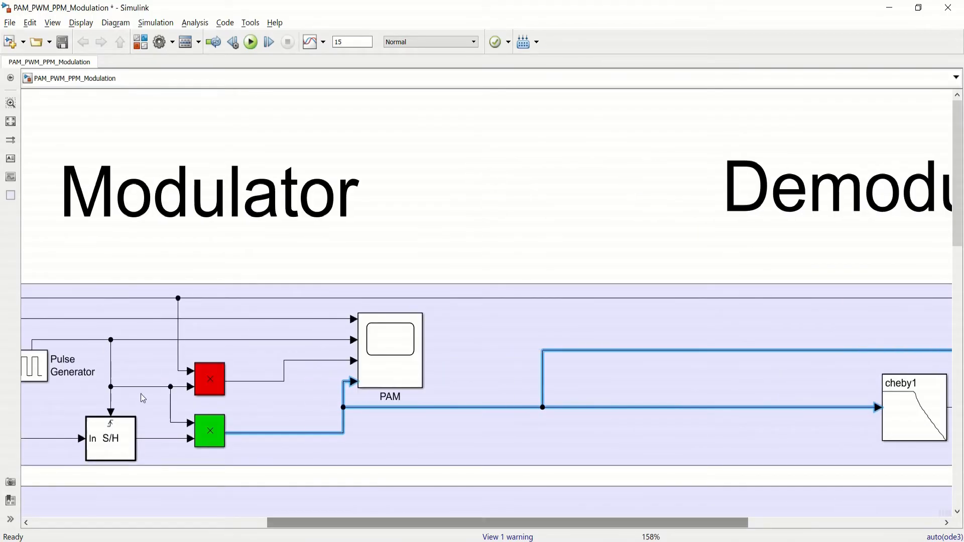
pyautogui.moveTo(373, 523); pyautogui.dragTo(543, 520)
# - Review the Analog Filter Design block's design method, filter type, order, passband edge frequency and ripple, leaving them as they are
pyautogui.click(578, 415)
pyautogui.doubleClick(578, 409)
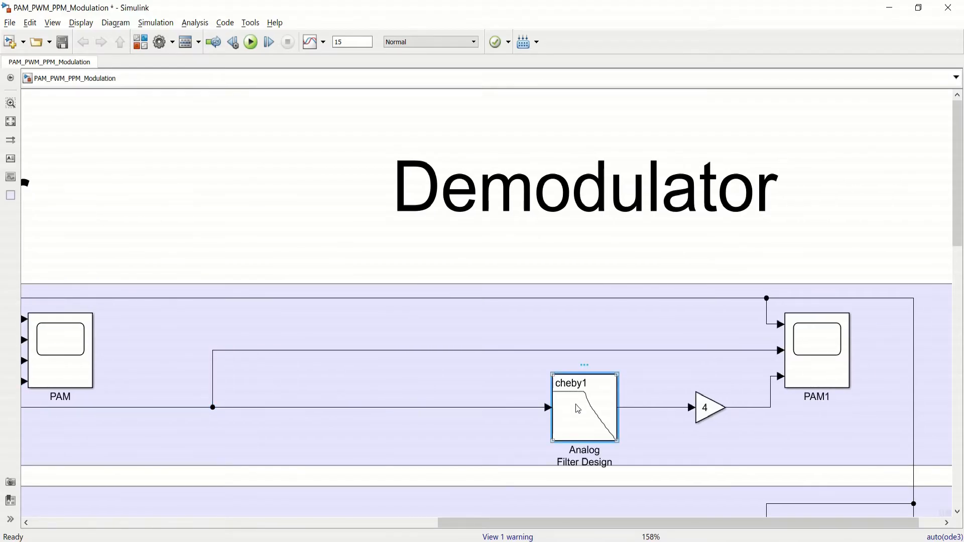
pyautogui.moveTo(778, 292); pyautogui.dragTo(545, 142)
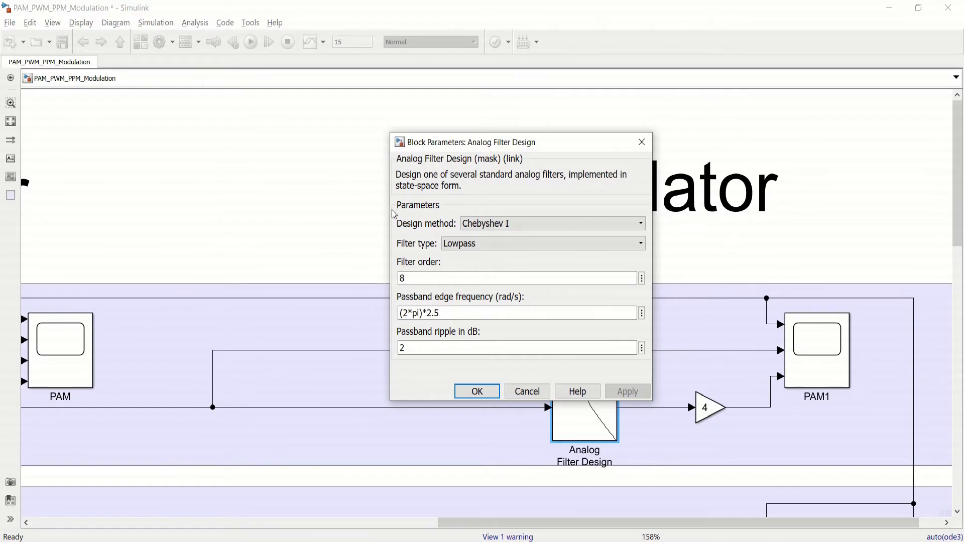
pyautogui.click(503, 230)
pyautogui.click(504, 230)
pyautogui.tripleClick(448, 316)
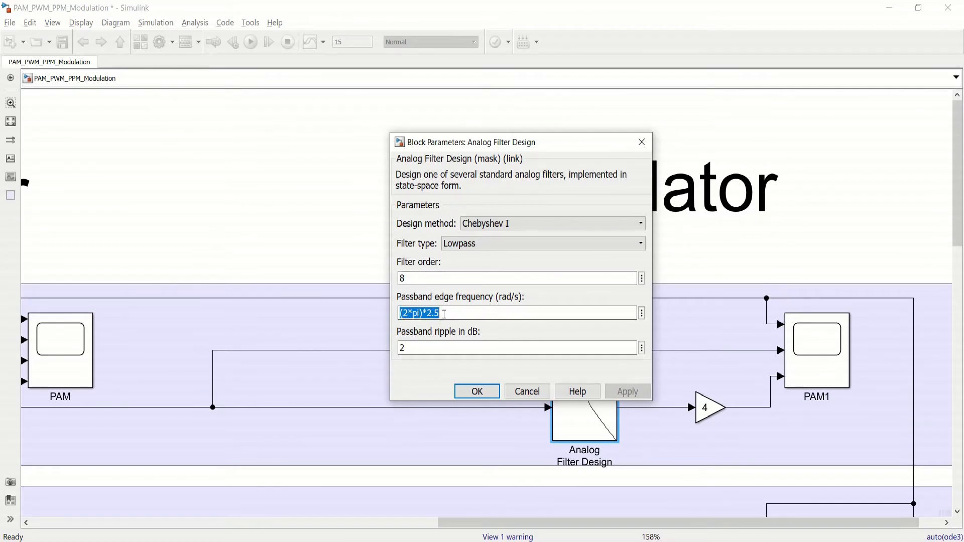
pyautogui.click(444, 314)
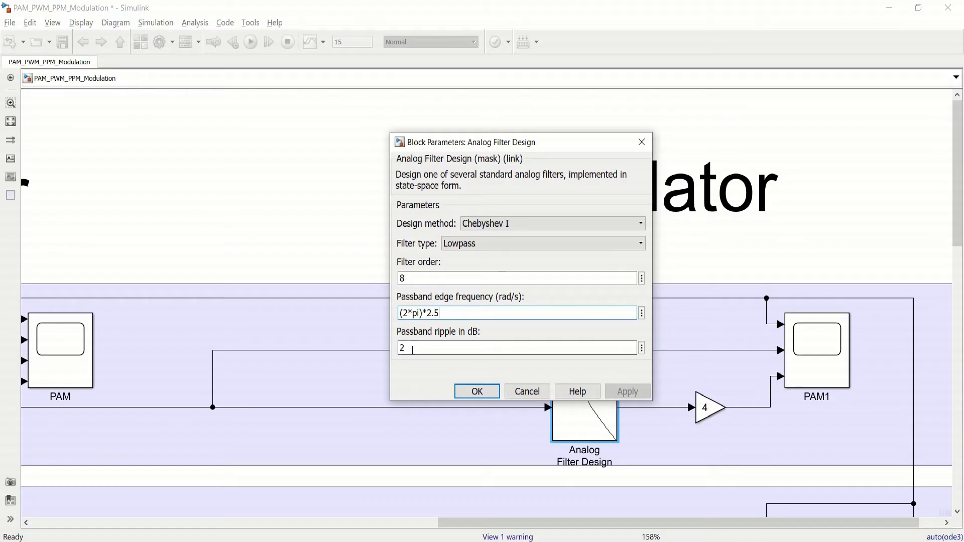
pyautogui.click(482, 392)
# - Trace the output of the gain block after the demodulator filter to the PAM1 scope
pyautogui.click(712, 413)
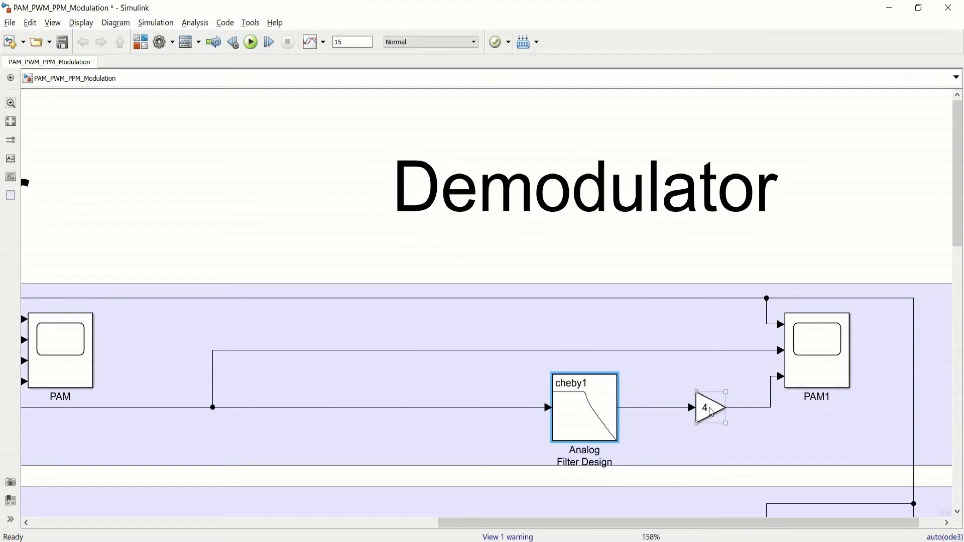
pyautogui.click(749, 416)
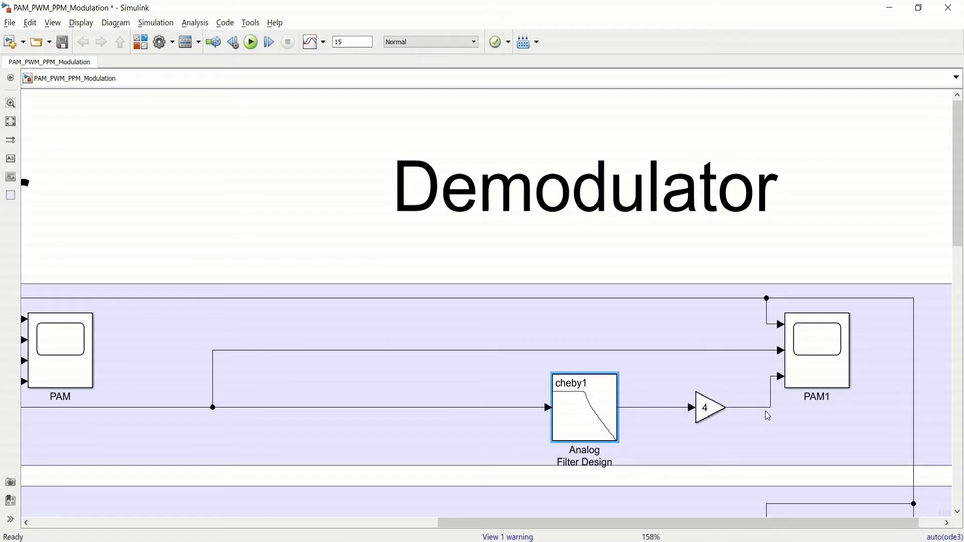
pyautogui.click(767, 408)
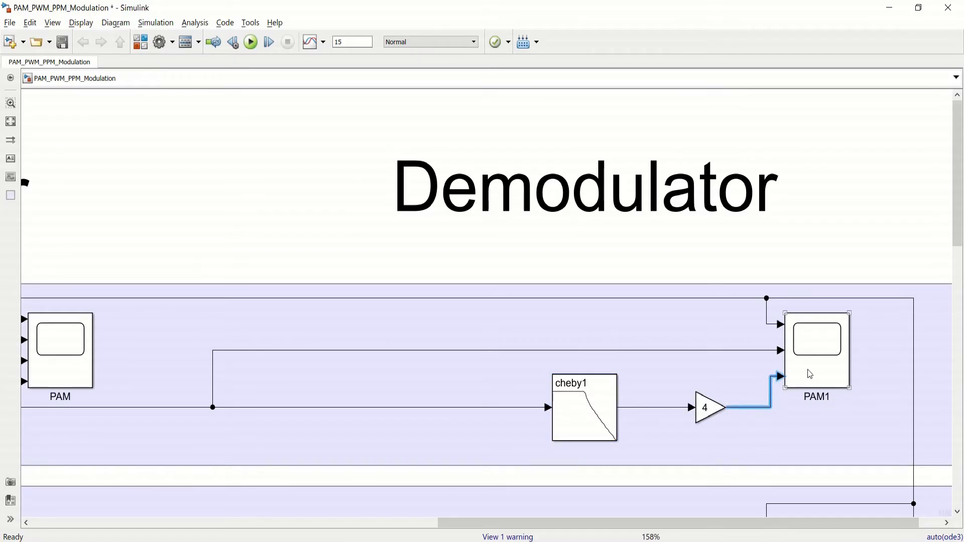
# - Trace the three signals entering the PAM1 scope: the message, the modulated pulses and the gain block's output
pyautogui.click(810, 374)
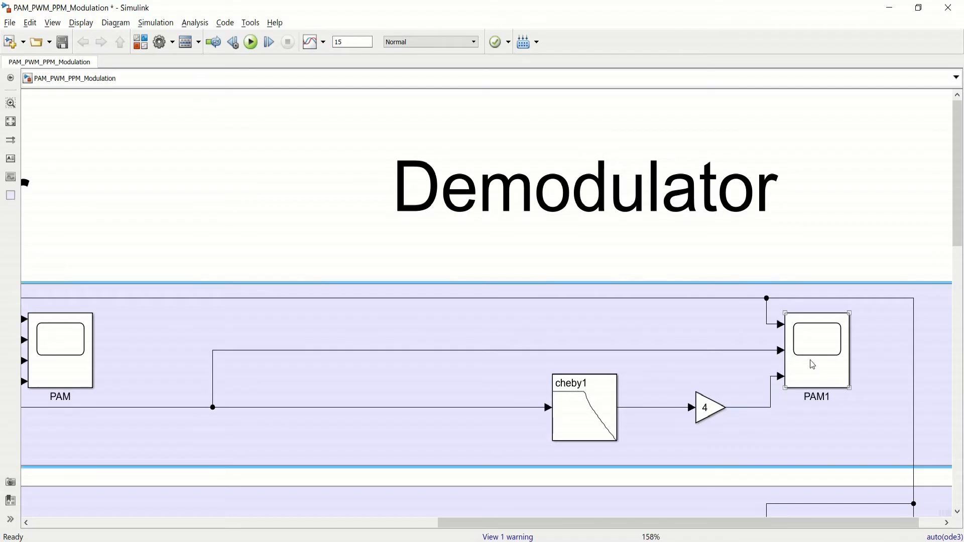
pyautogui.click(768, 314)
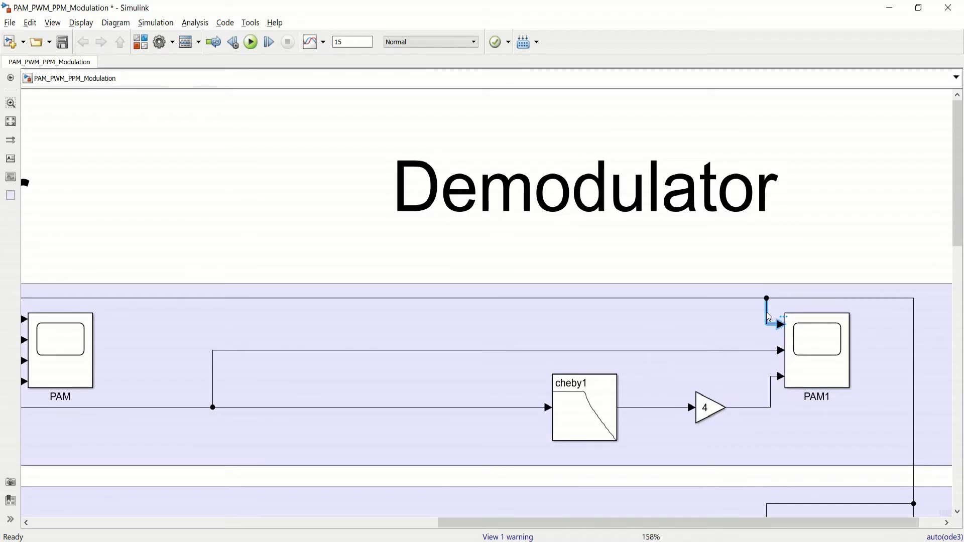
pyautogui.click(759, 350)
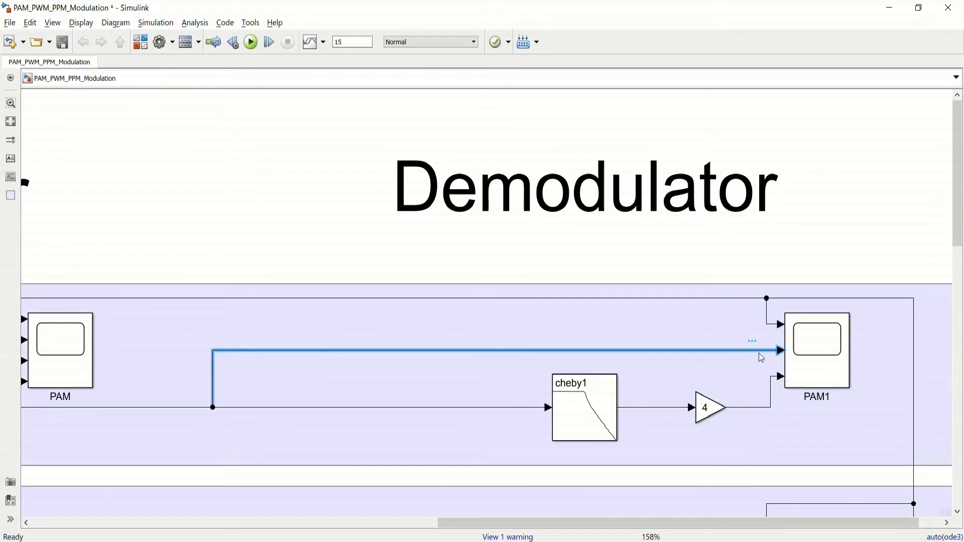
pyautogui.click(772, 392)
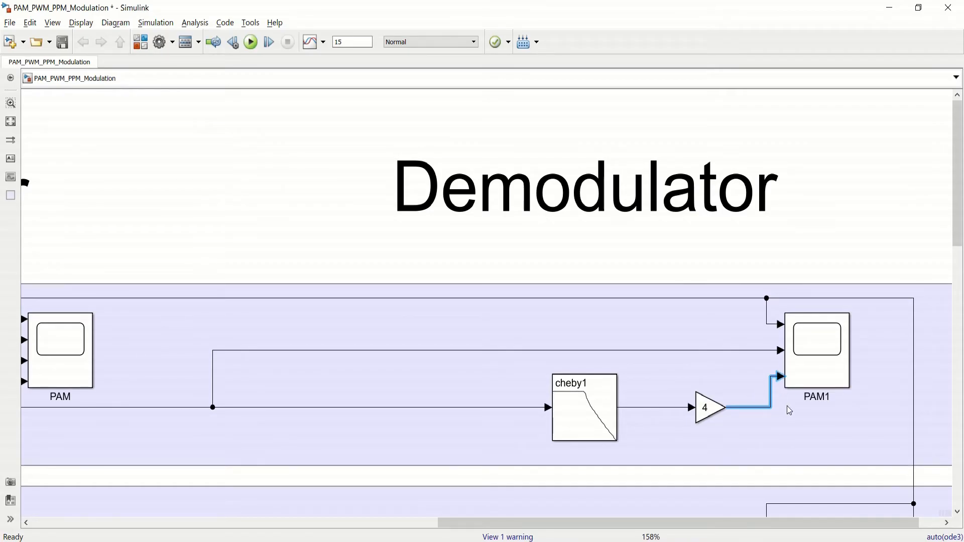
# - Examine the PAM1 scope's waveforms, zooming the time axis to roughly 4 to 6.2 seconds, and minimize the scope
pyautogui.doubleClick(817, 347)
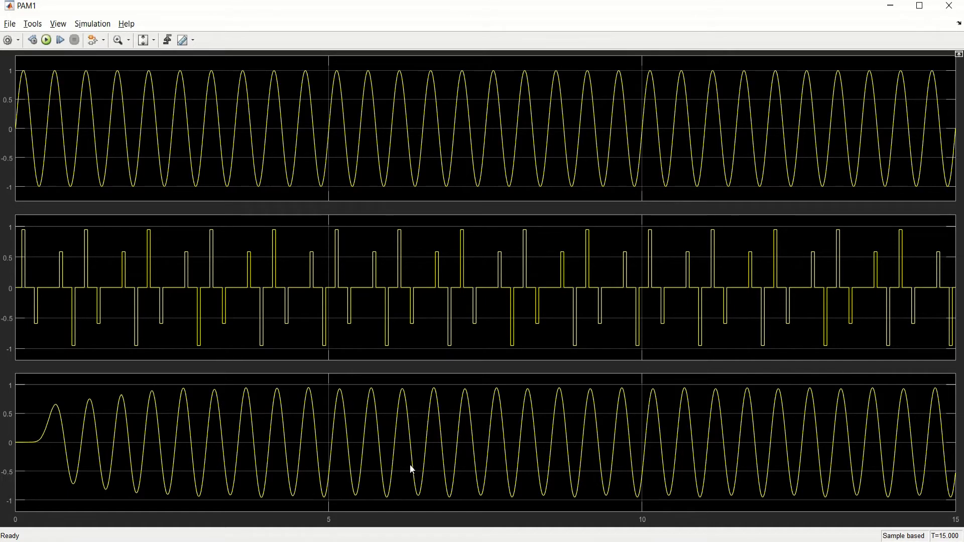
pyautogui.click(129, 41)
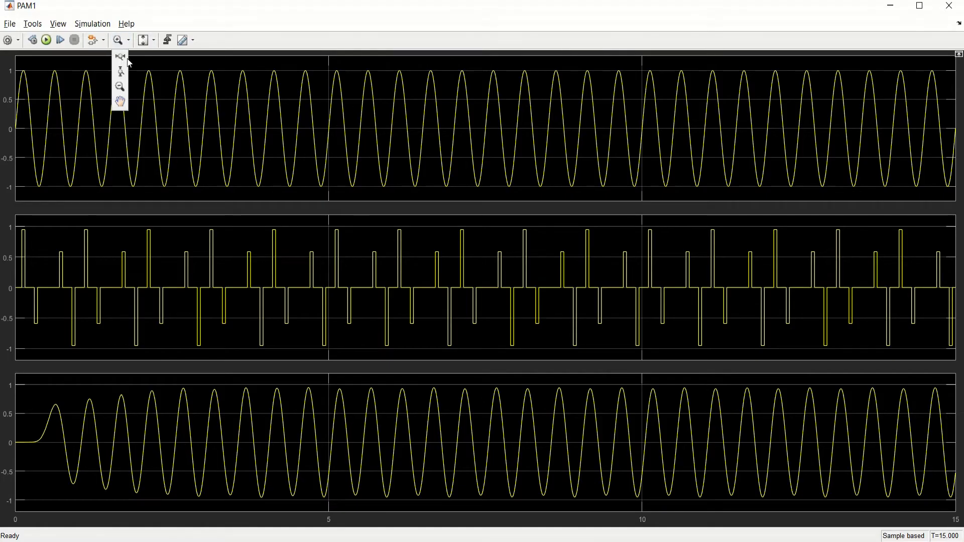
pyautogui.click(126, 73)
pyautogui.moveTo(266, 126); pyautogui.dragTo(407, 133)
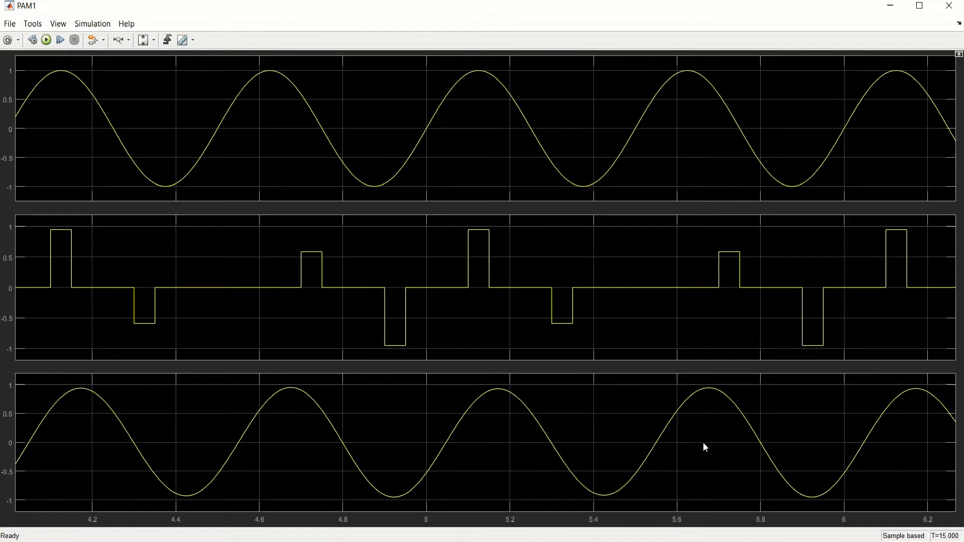
pyautogui.click(891, 5)
# - Fit the whole model in view and look over the Modulator and Demodulator columns and the PAM and PWM sections
pyautogui.click(11, 121)
pyautogui.click(659, 126)
pyautogui.click(236, 118)
pyautogui.click(213, 188)
pyautogui.click(185, 302)
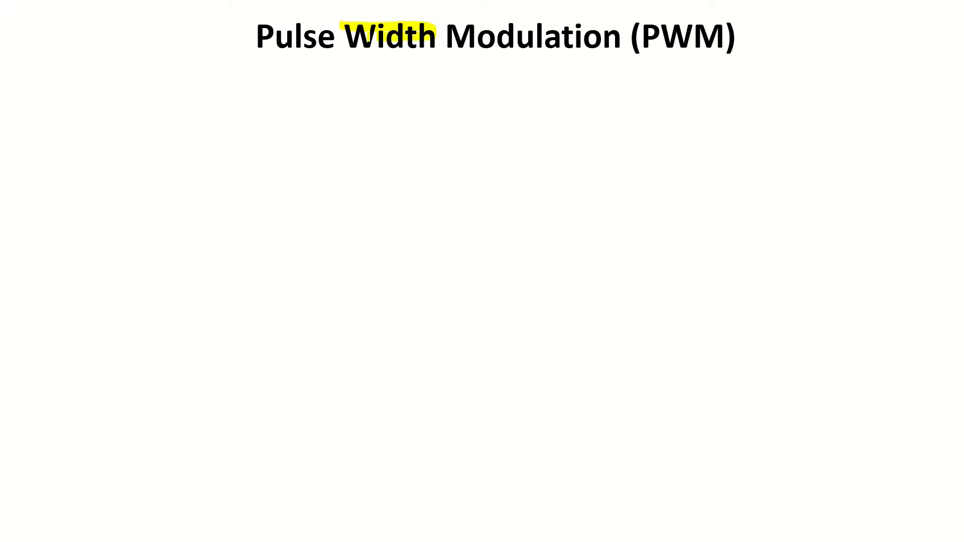
pyautogui.moveTo(369, 37); pyautogui.dragTo(347, 38)
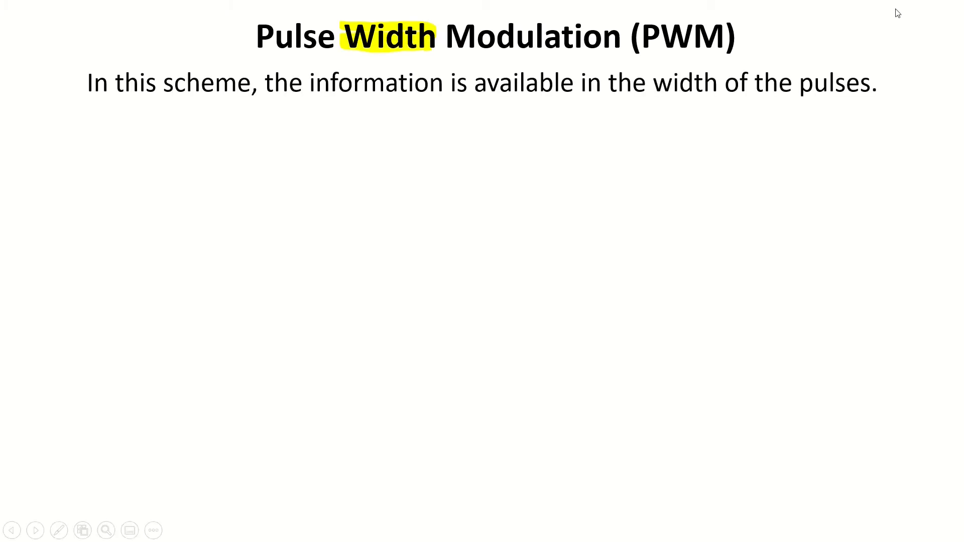
pyautogui.moveTo(654, 83)
pyautogui.mouseDown()
pyautogui.moveTo(712, 85)
pyautogui.moveTo(694, 94)
pyautogui.mouseUp()
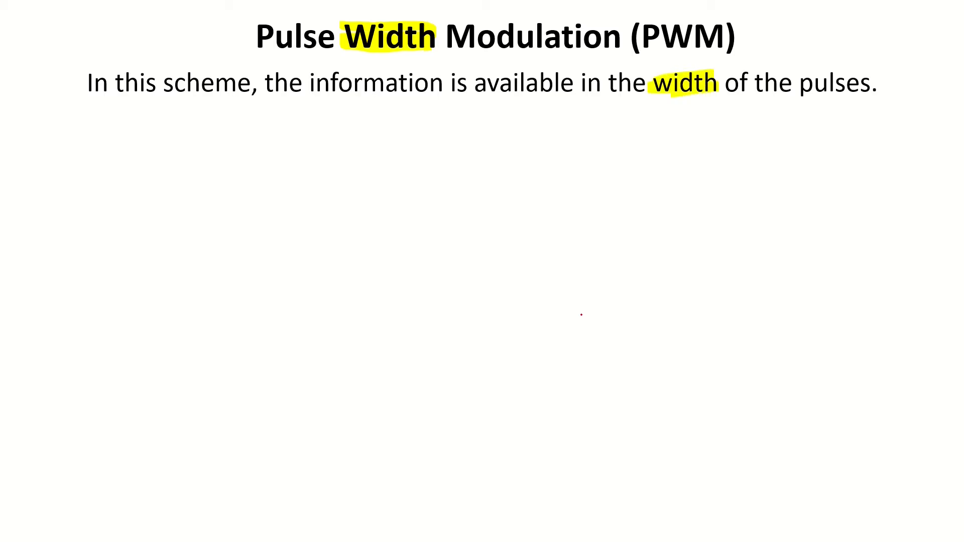
pyautogui.moveTo(735, 65)
pyautogui.mouseDown()
pyautogui.moveTo(775, 44)
pyautogui.moveTo(775, 56)
pyautogui.moveTo(776, 46)
pyautogui.moveTo(828, 55)
pyautogui.mouseUp()
pyautogui.moveTo(830, 38)
pyautogui.mouseDown()
pyautogui.moveTo(842, 34)
pyautogui.moveTo(847, 56)
pyautogui.mouseUp()
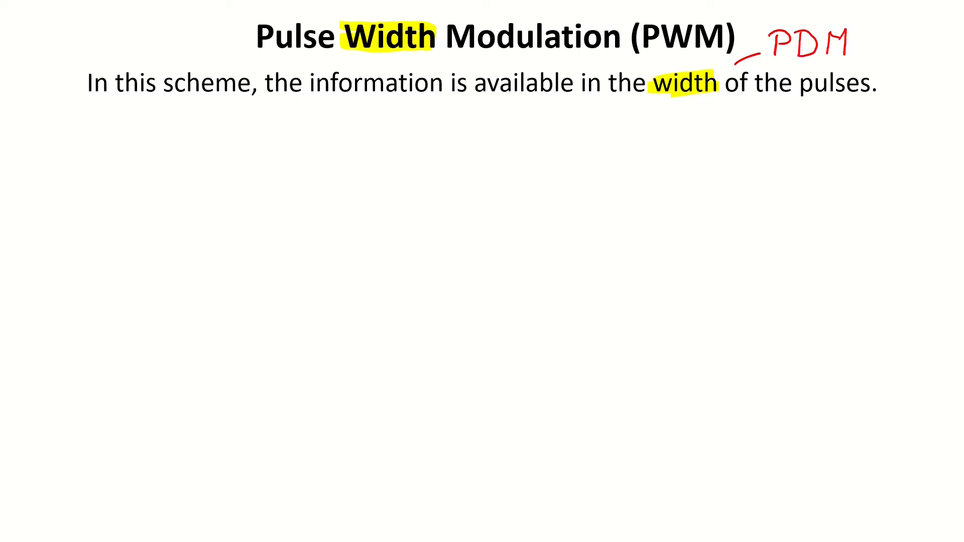
pyautogui.hotkey('ctrl', 'i')
pyautogui.press('Right')
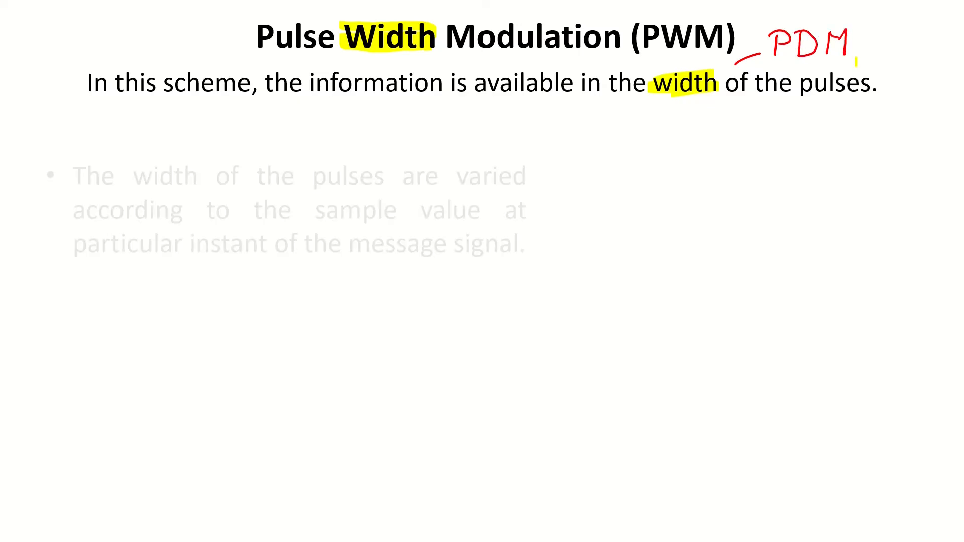
pyautogui.moveTo(134, 132); pyautogui.dragTo(173, 131)
pyautogui.moveTo(315, 132); pyautogui.dragTo(381, 134)
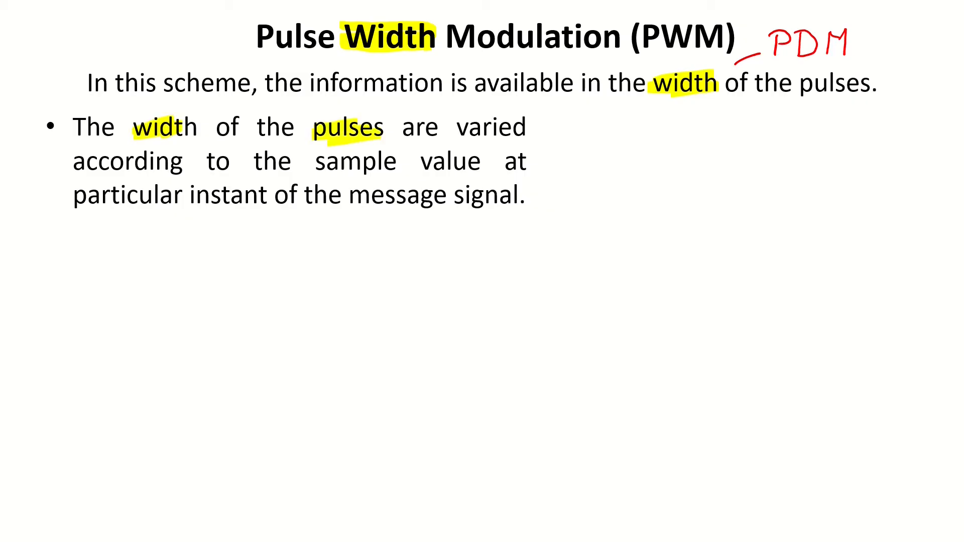
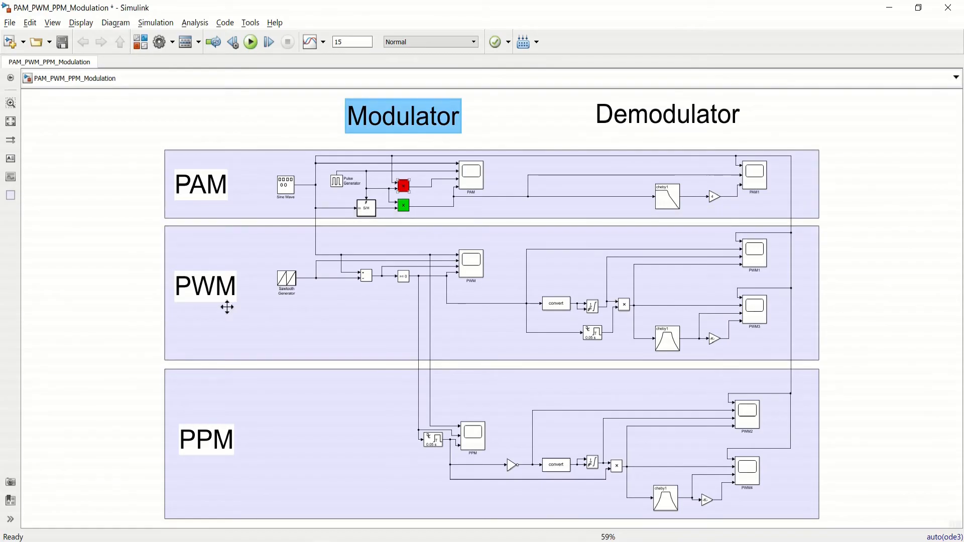
# - Review the Sine Wave block's waveform, amplitude, frequency and units, and trace its output into the PWM modulator
pyautogui.click(658, 106)
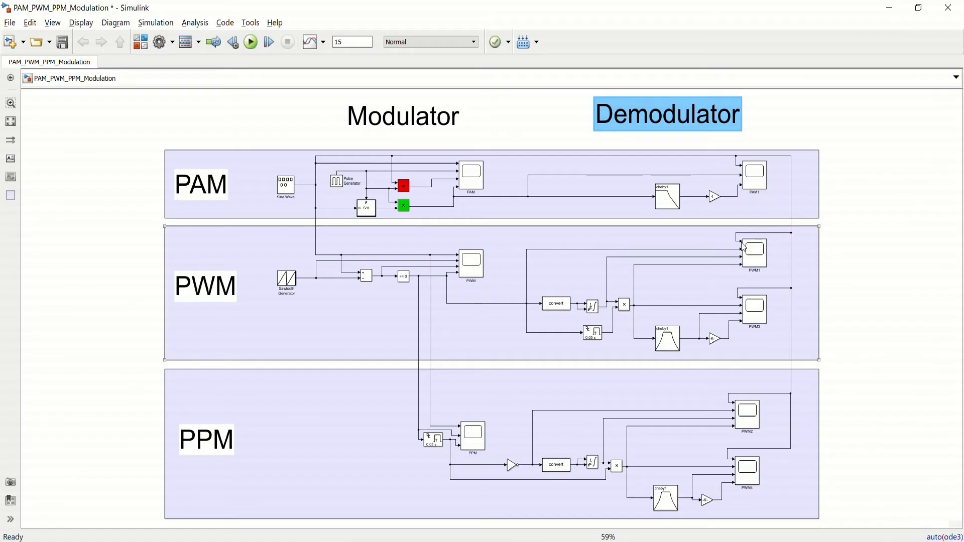
pyautogui.click(11, 103)
pyautogui.moveTo(156, 95); pyautogui.dragTo(831, 366)
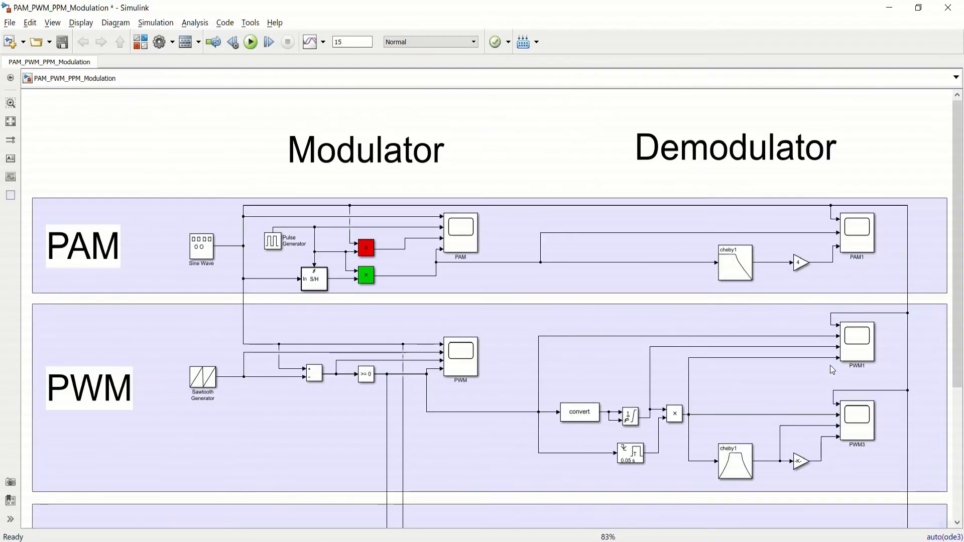
pyautogui.doubleClick(201, 252)
pyautogui.moveTo(319, 133); pyautogui.dragTo(518, 141)
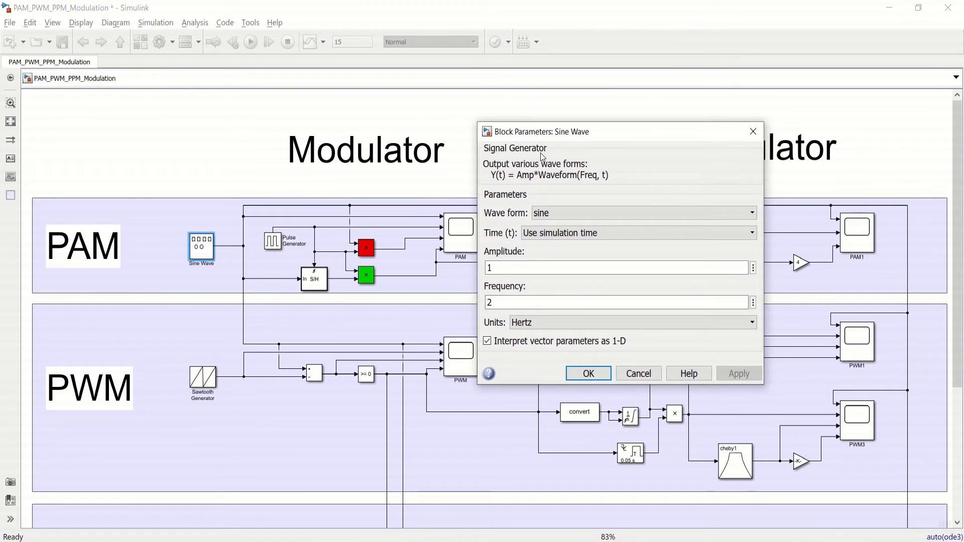
pyautogui.click(139, 46)
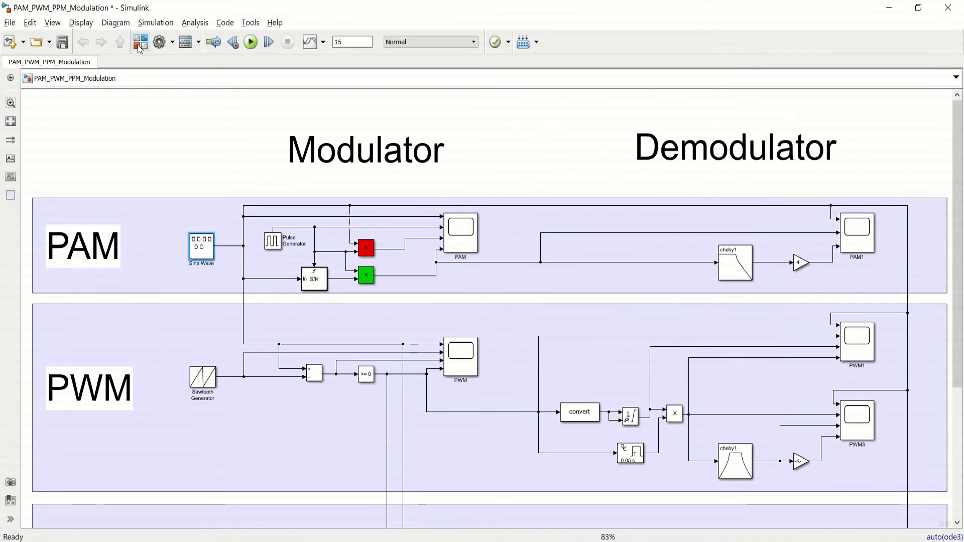
pyautogui.click(225, 232)
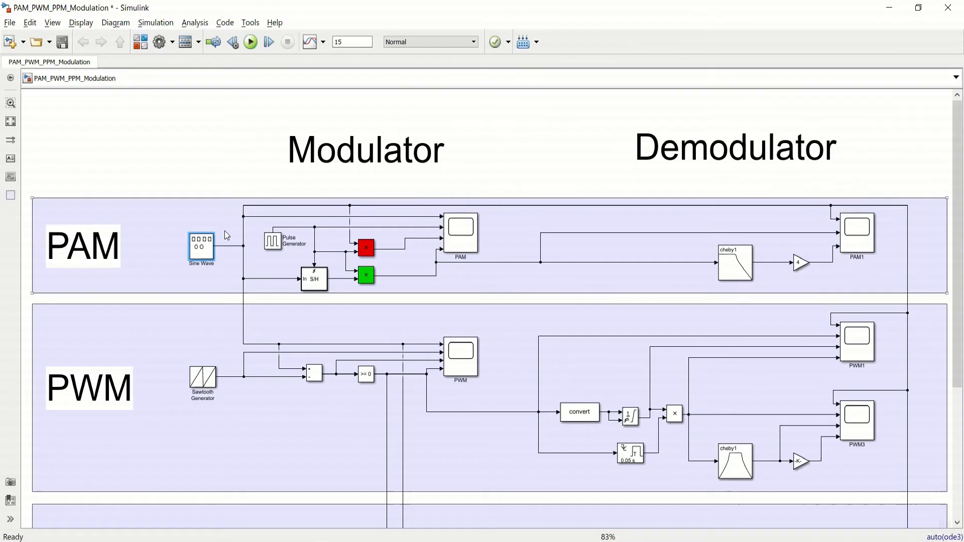
pyautogui.click(243, 297)
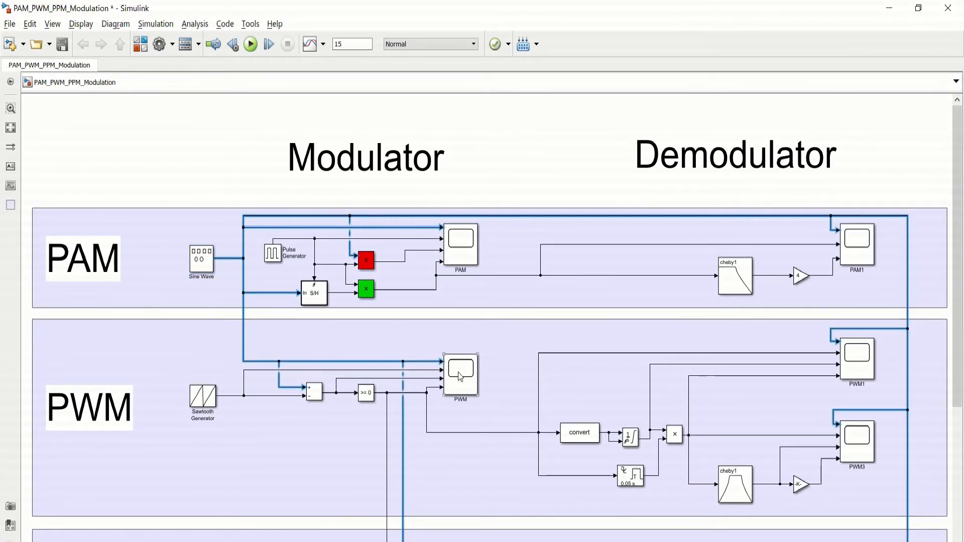
# - Review the PWM modulator's Sawtooth Generator frequency, phase and sample time, leaving them as they are
pyautogui.click(206, 401)
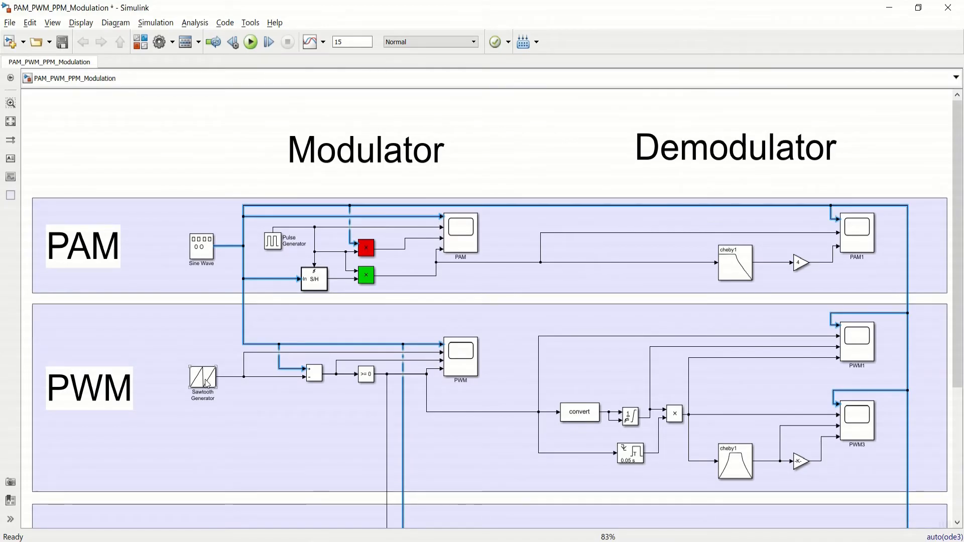
pyautogui.click(204, 385)
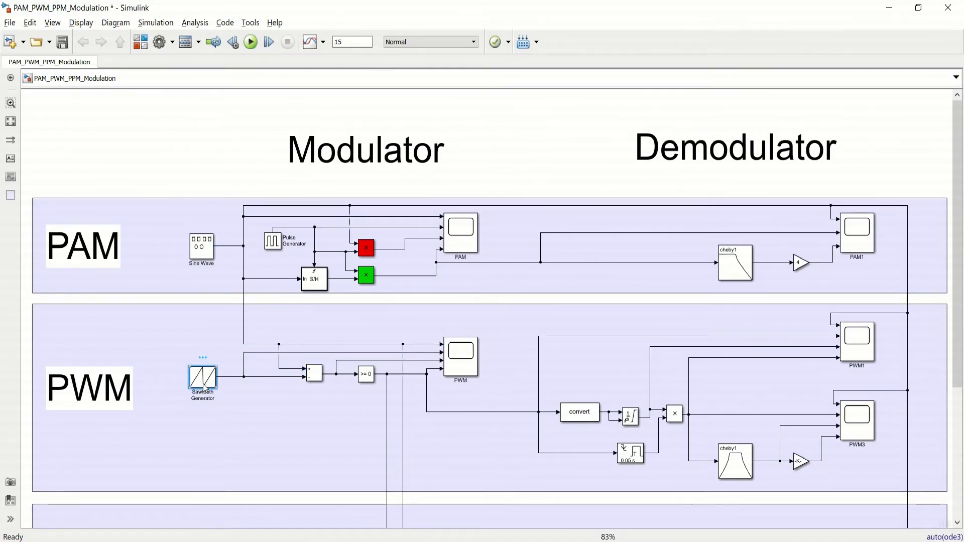
pyautogui.doubleClick(201, 388)
pyautogui.moveTo(329, 275); pyautogui.dragTo(561, 211)
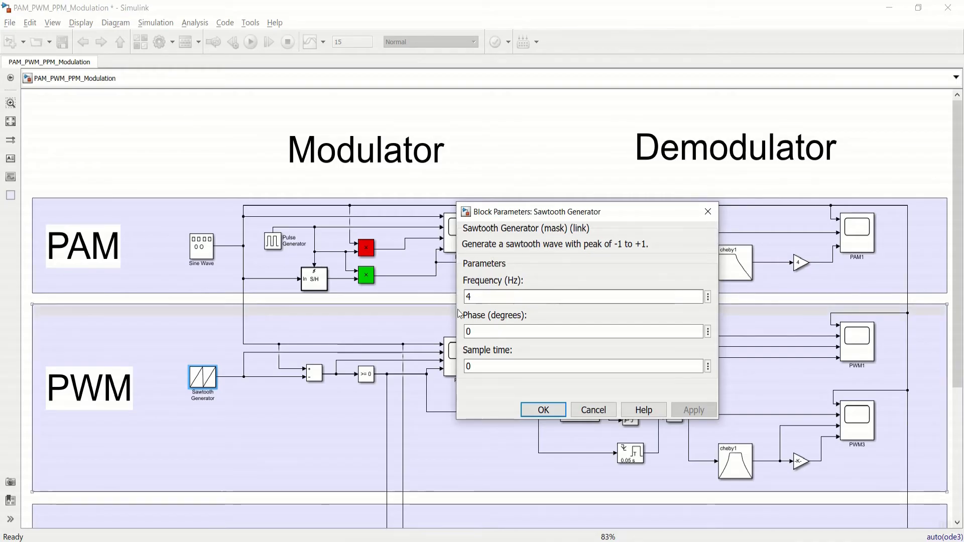
pyautogui.click(543, 410)
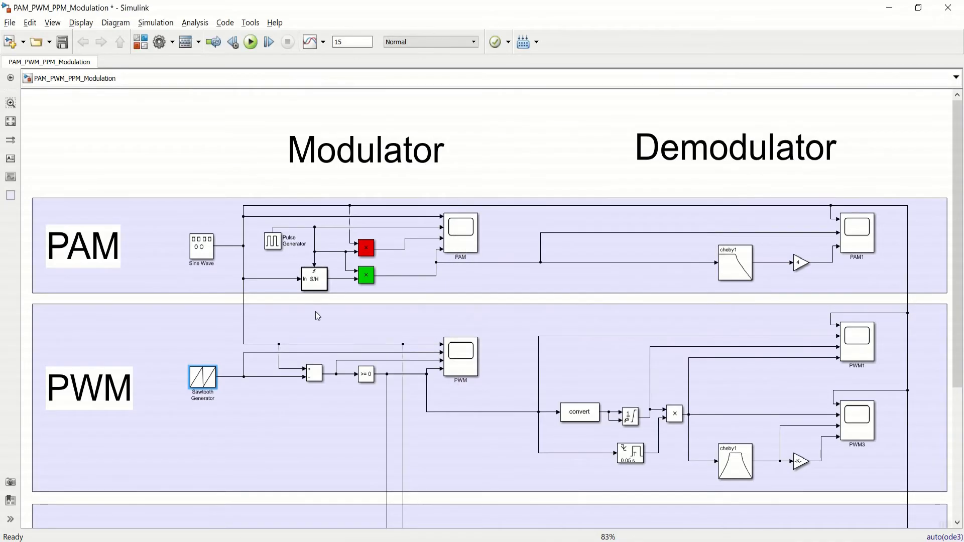
# - Check the PWM modulator's Subtract block for its icon shape and list of signs, leaving both as they are
pyautogui.doubleClick(316, 377)
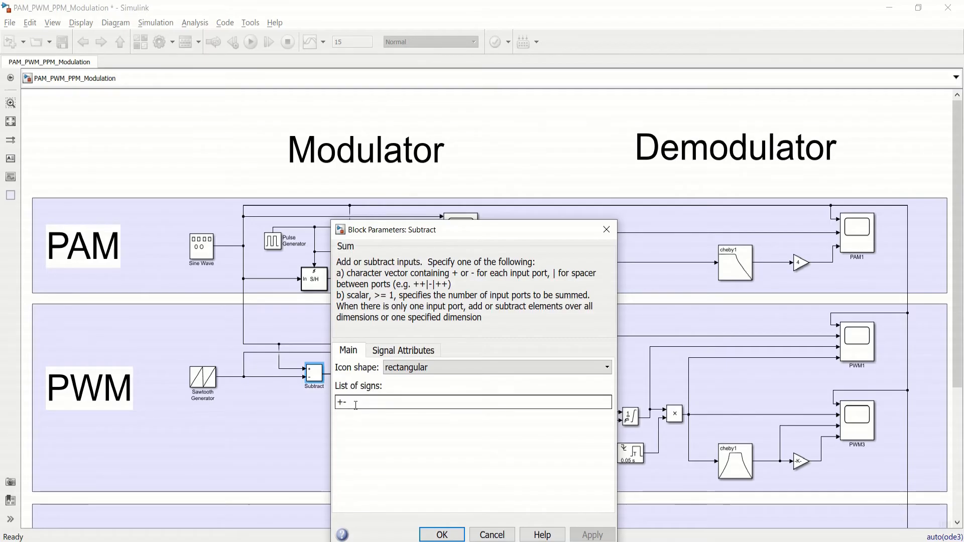
pyautogui.moveTo(407, 230); pyautogui.dragTo(415, 180)
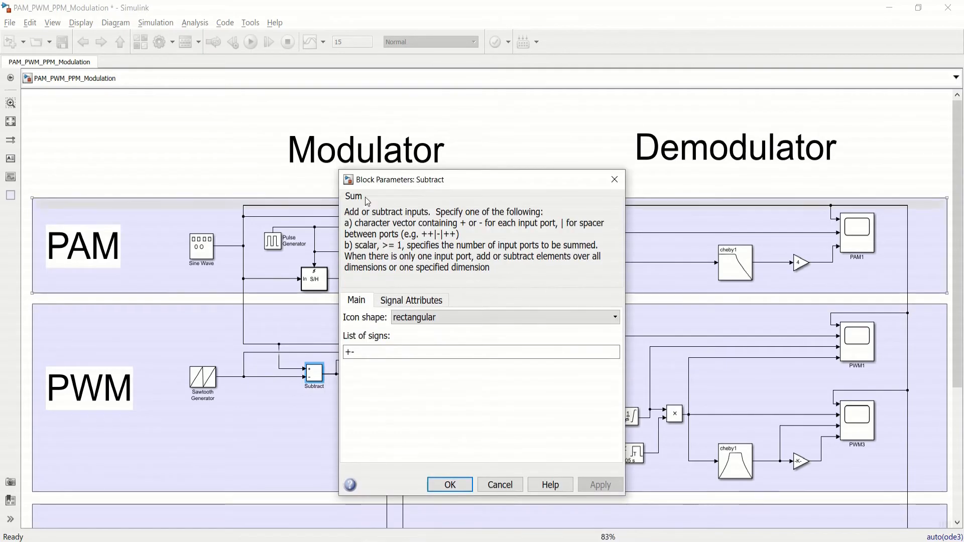
pyautogui.click(450, 485)
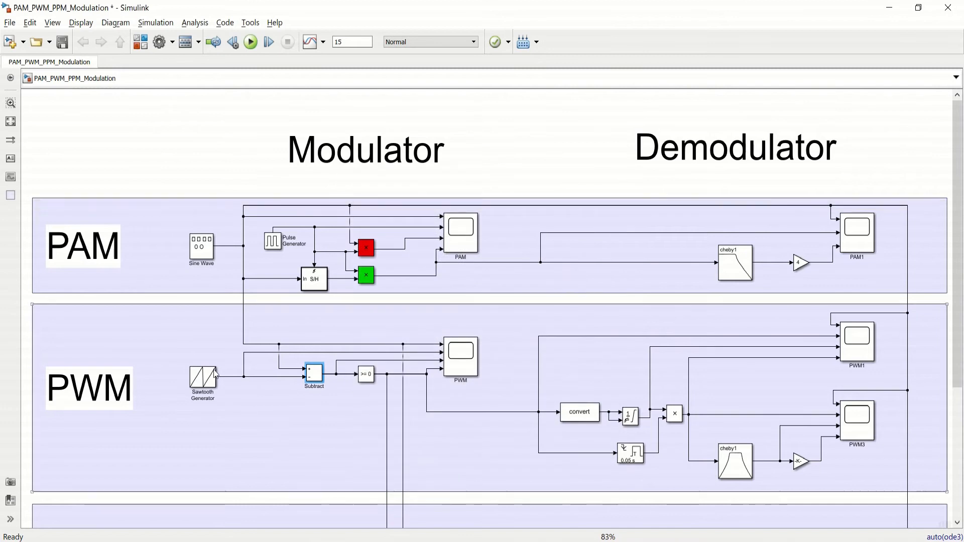
# - Trace the sawtooth and sine wave sources to the Subtract block and follow the sawtooth signal to the PWM scope
pyautogui.click(211, 383)
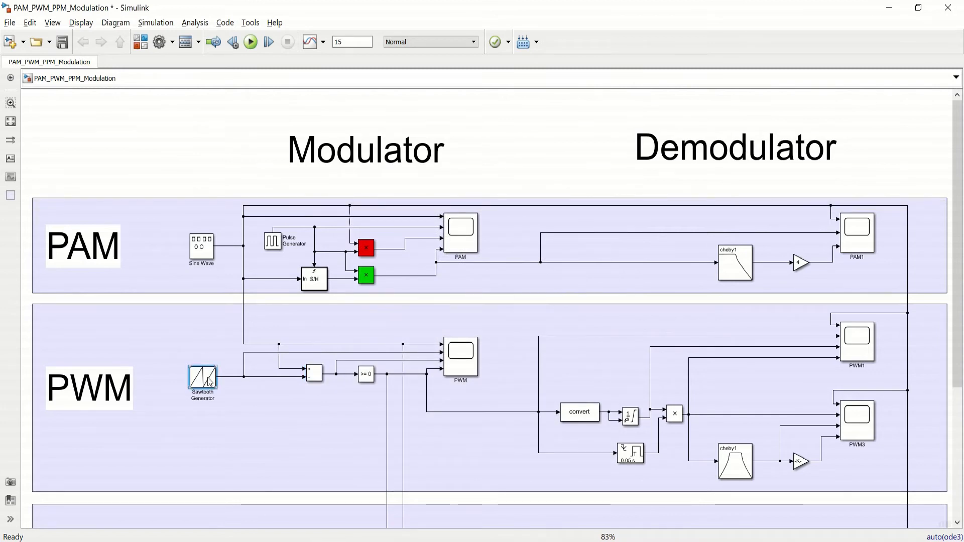
pyautogui.click(205, 249)
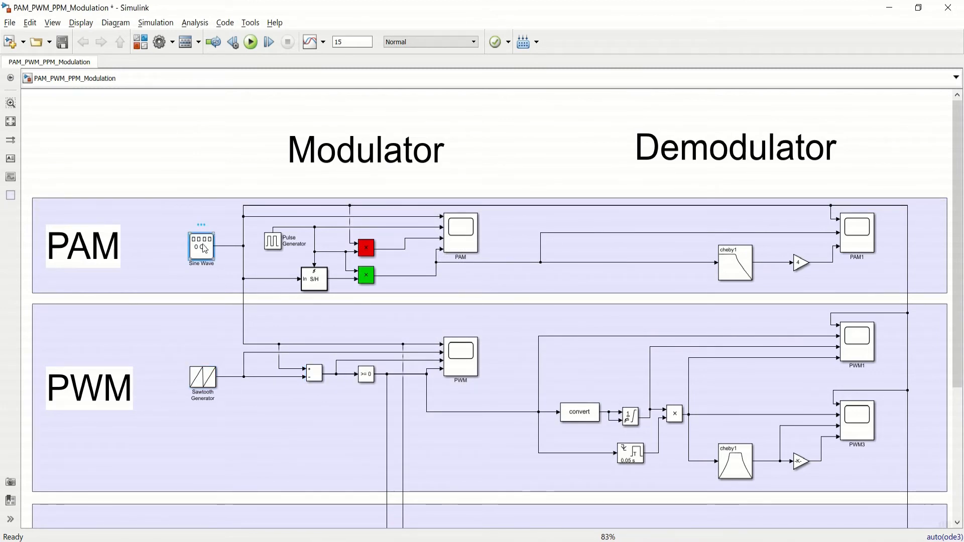
pyautogui.click(316, 376)
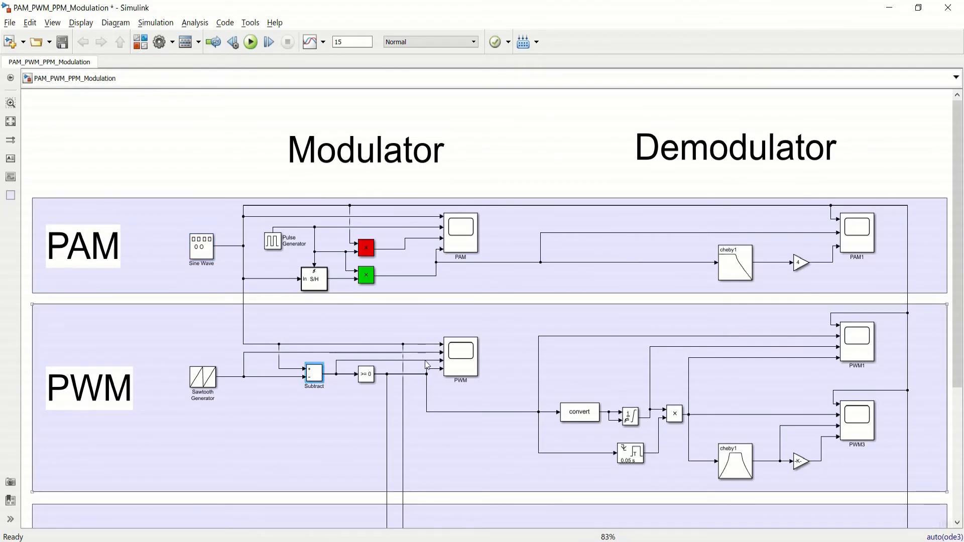
pyautogui.click(459, 362)
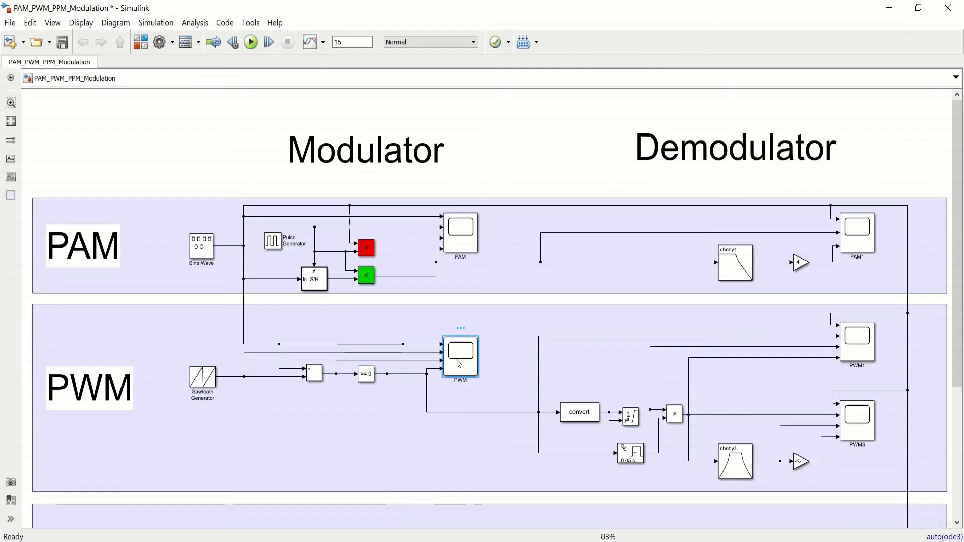
pyautogui.click(245, 372)
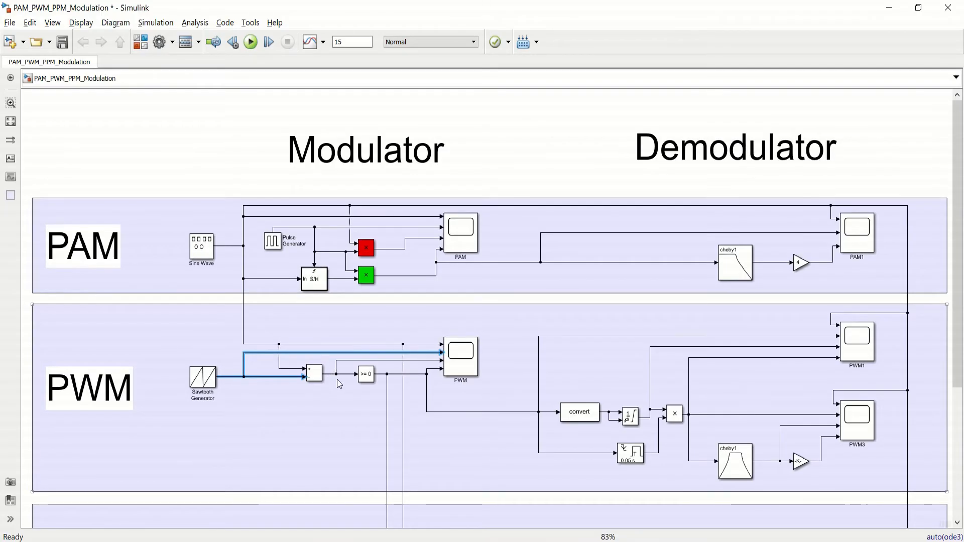
# - Review the Compare To Zero block's operator and output data type, leaving them as they are
pyautogui.click(367, 378)
pyautogui.doubleClick(367, 375)
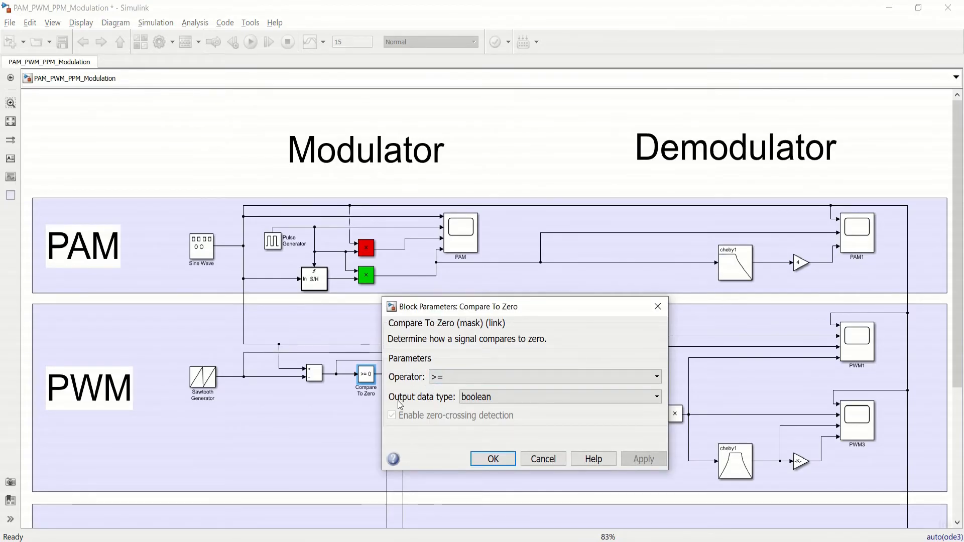
pyautogui.click(492, 460)
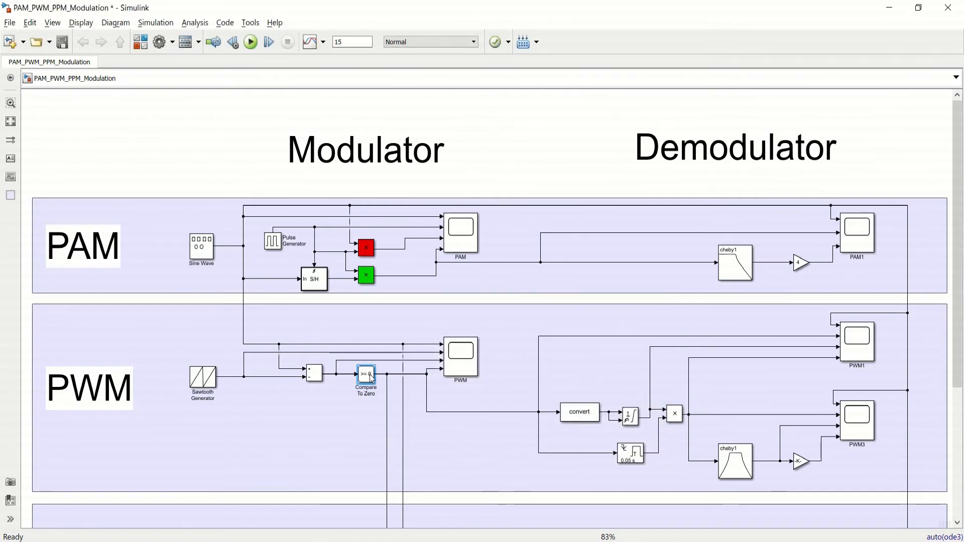
# - Open the PWM modulator scope and zoom its time axis to about the first 4.3 seconds
pyautogui.click(459, 365)
pyautogui.doubleClick(459, 365)
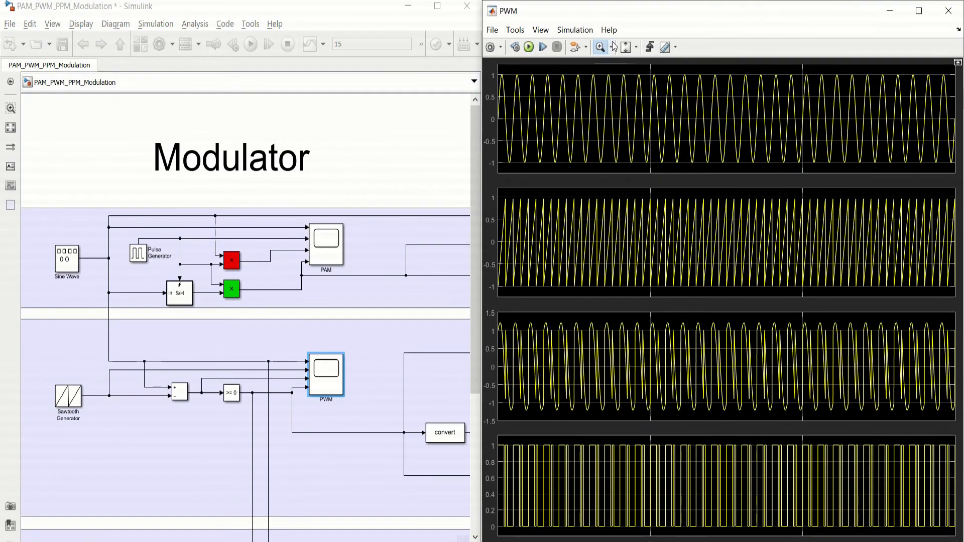
pyautogui.click(611, 45)
pyautogui.click(602, 65)
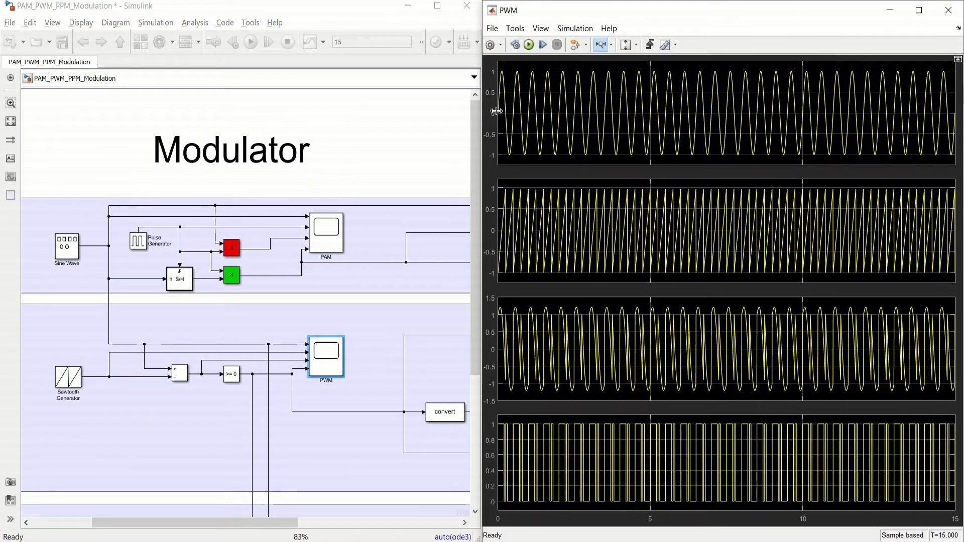
pyautogui.moveTo(497, 111); pyautogui.dragTo(631, 111)
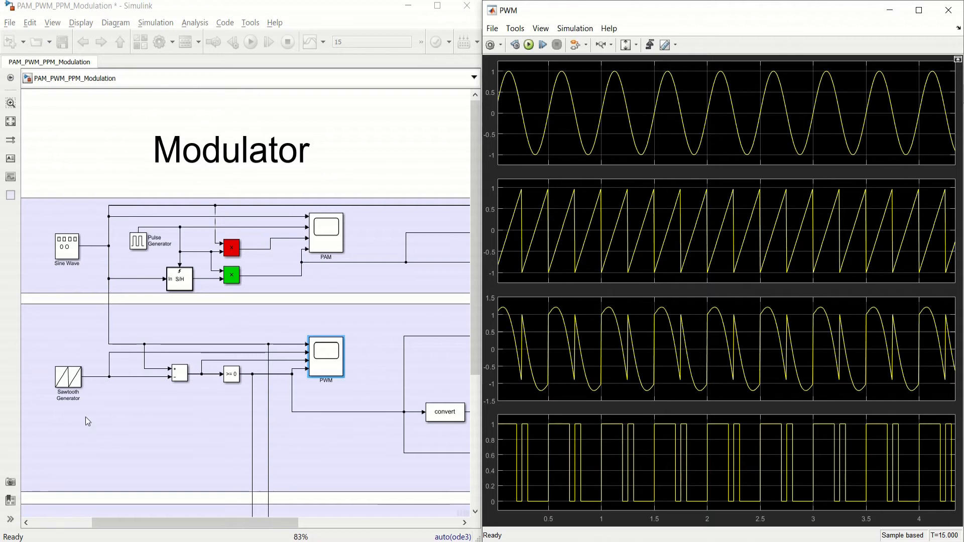
# - Match the PWM scope waveforms to the Sawtooth Generator, Subtract and Compare To Zero outputs in the model
pyautogui.click(67, 387)
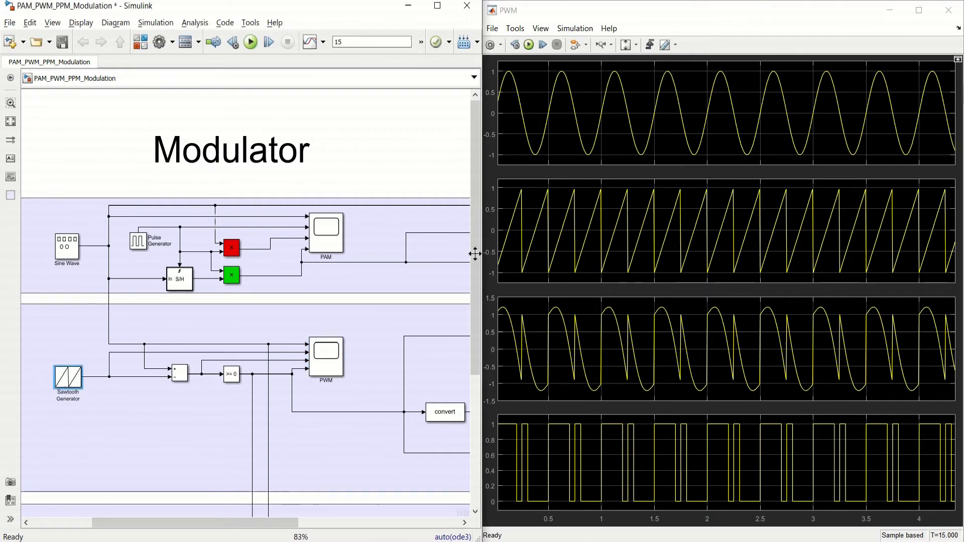
pyautogui.click(517, 236)
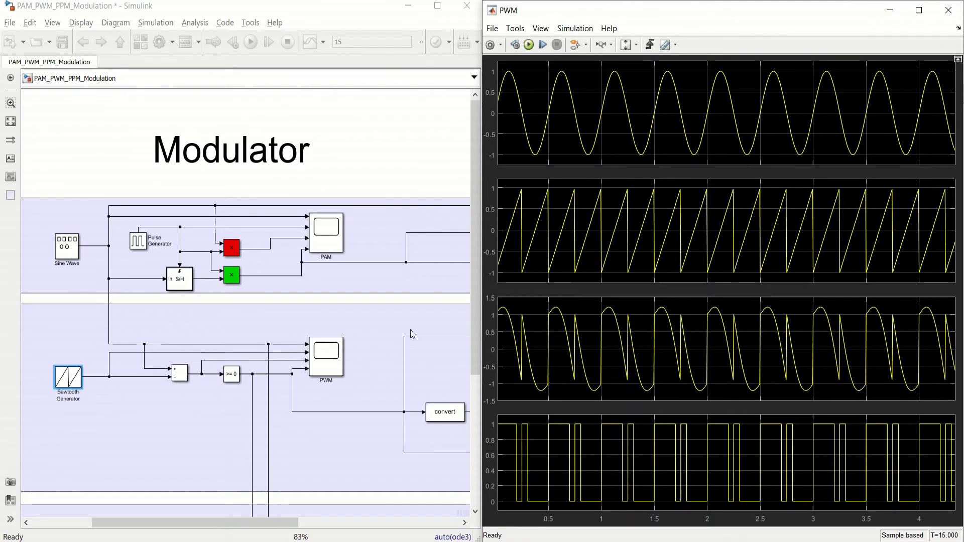
pyautogui.click(210, 360)
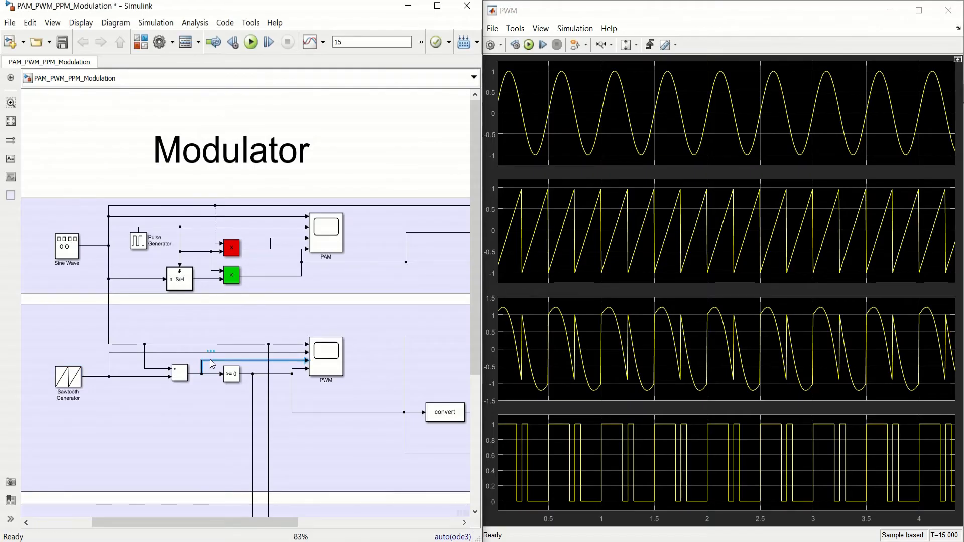
pyautogui.click(184, 376)
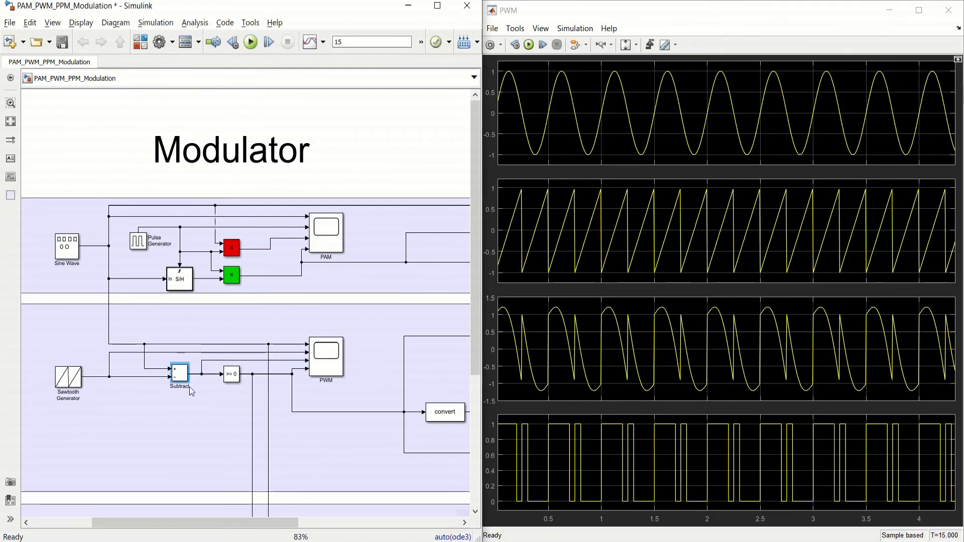
pyautogui.click(540, 245)
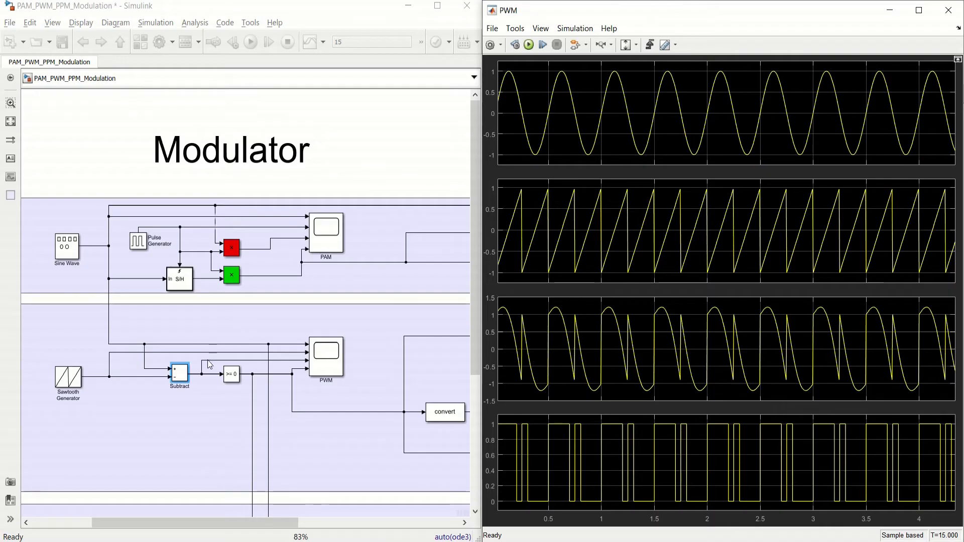
pyautogui.click(201, 375)
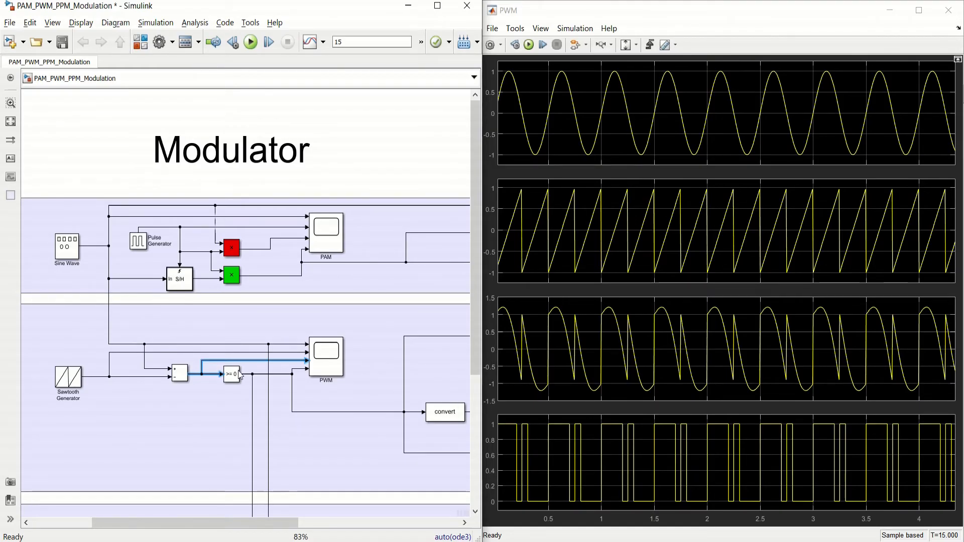
pyautogui.click(229, 375)
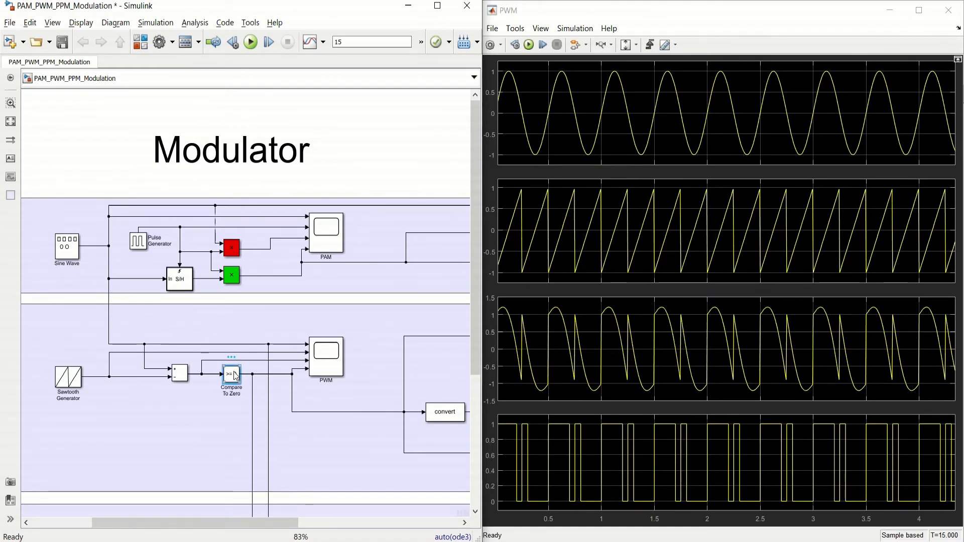
pyautogui.click(267, 374)
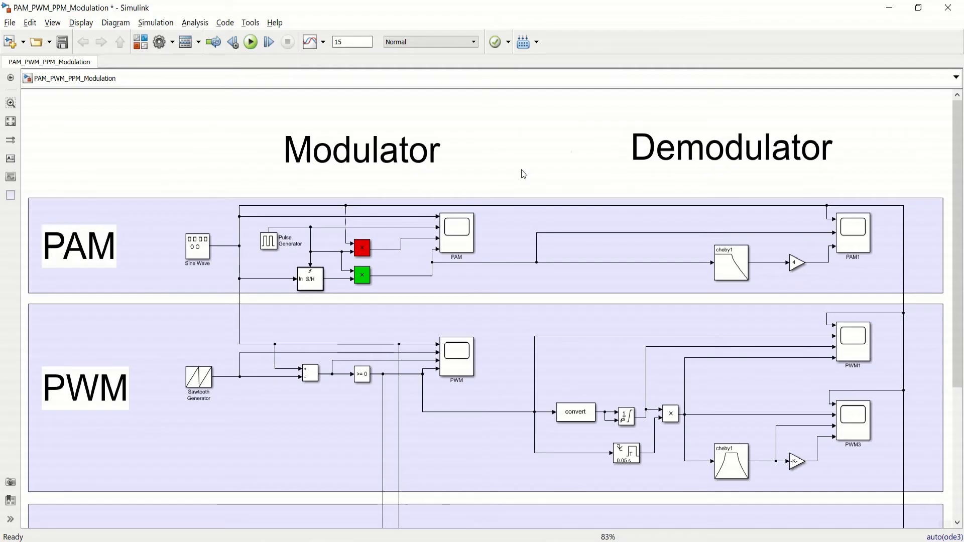
# - Trace the PWM modulator's output signal into the PWM demodulator section
pyautogui.click(126, 405)
pyautogui.click(532, 393)
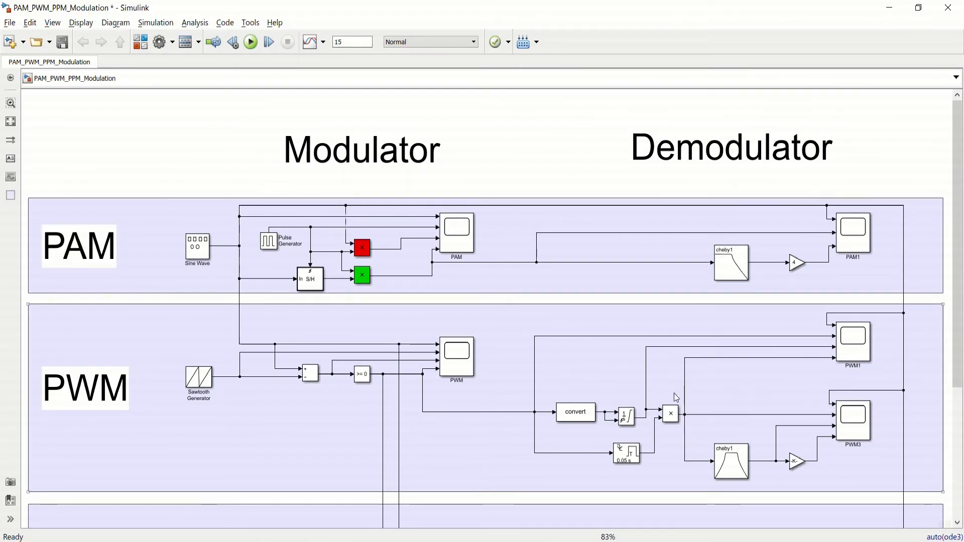
pyautogui.click(412, 374)
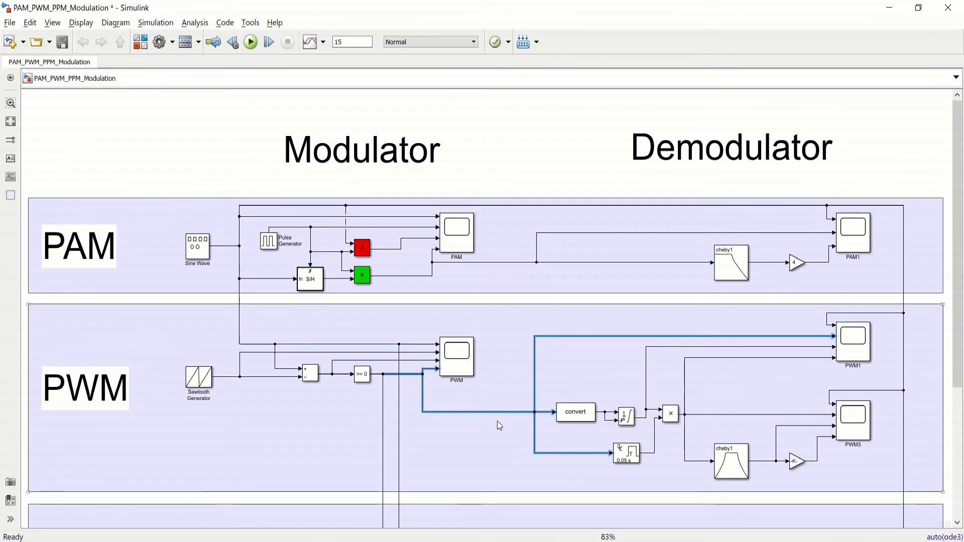
# - Examine the PAM demodulator's filter, gain and scope for comparison with the PWM section
pyautogui.click(50, 267)
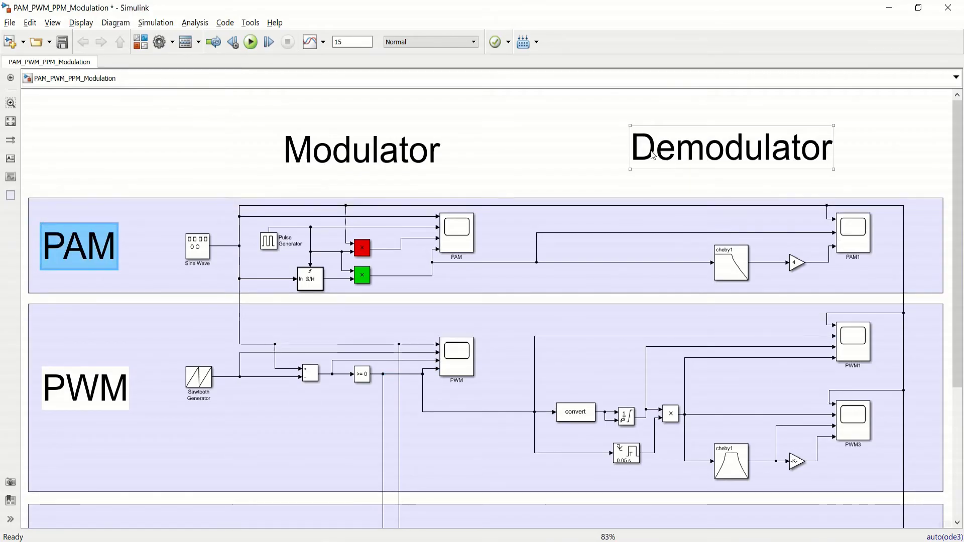
pyautogui.click(633, 145)
pyautogui.click(693, 185)
pyautogui.moveTo(753, 227)
pyautogui.mouseDown()
pyautogui.moveTo(935, 300)
pyautogui.moveTo(878, 300)
pyautogui.mouseUp()
pyautogui.moveTo(884, 250); pyautogui.dragTo(883, 249)
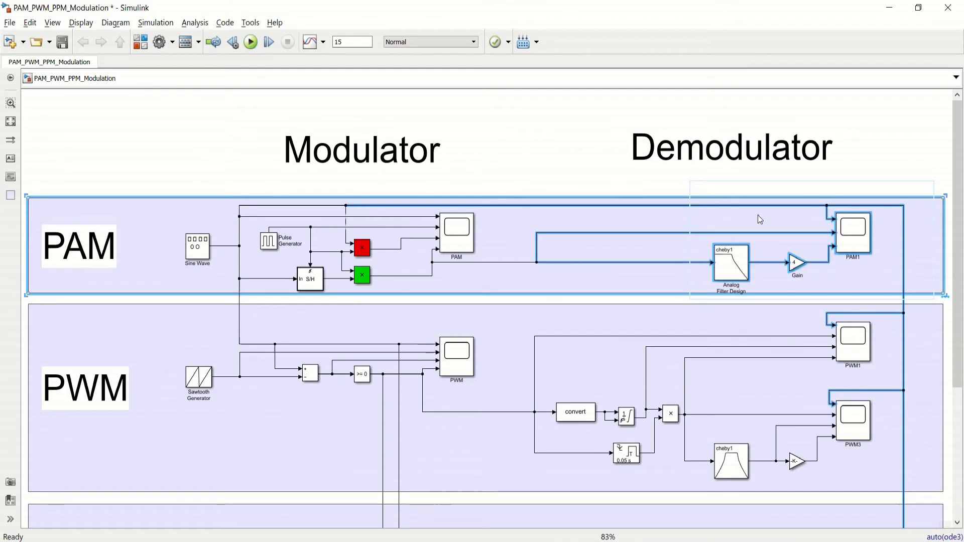
pyautogui.click(577, 151)
pyautogui.click(70, 396)
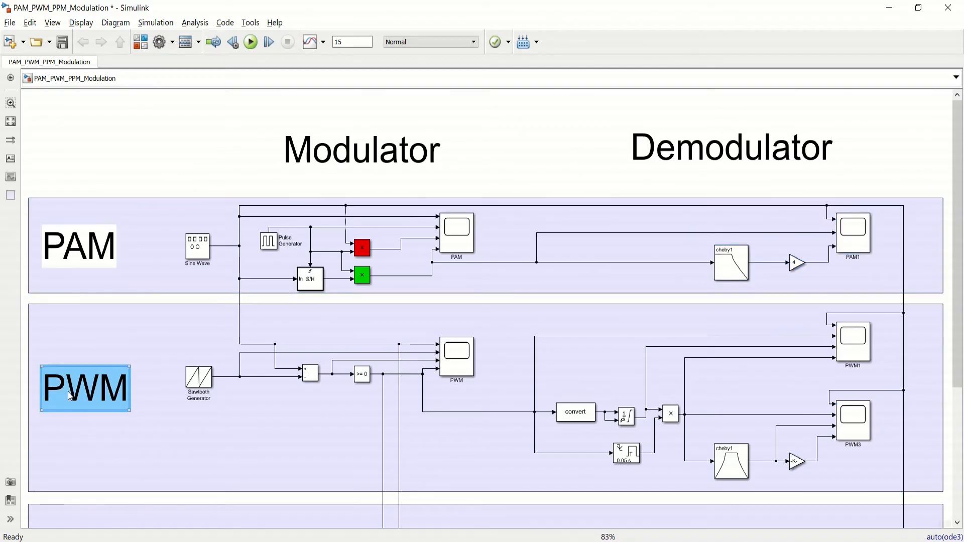
pyautogui.click(85, 264)
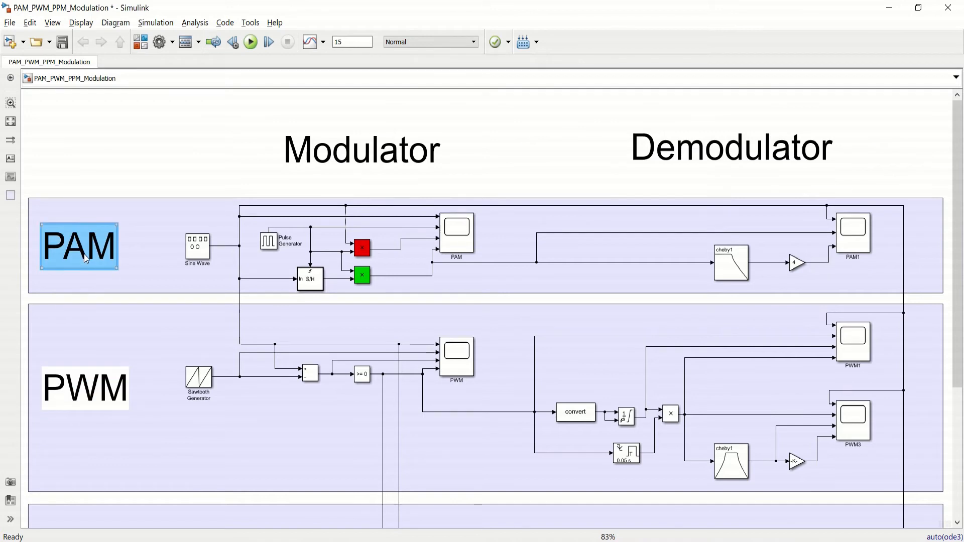
# - Locate the PWM demodulator's analog filter and trace the Compare To Zero output along its demodulator branches
pyautogui.click(738, 465)
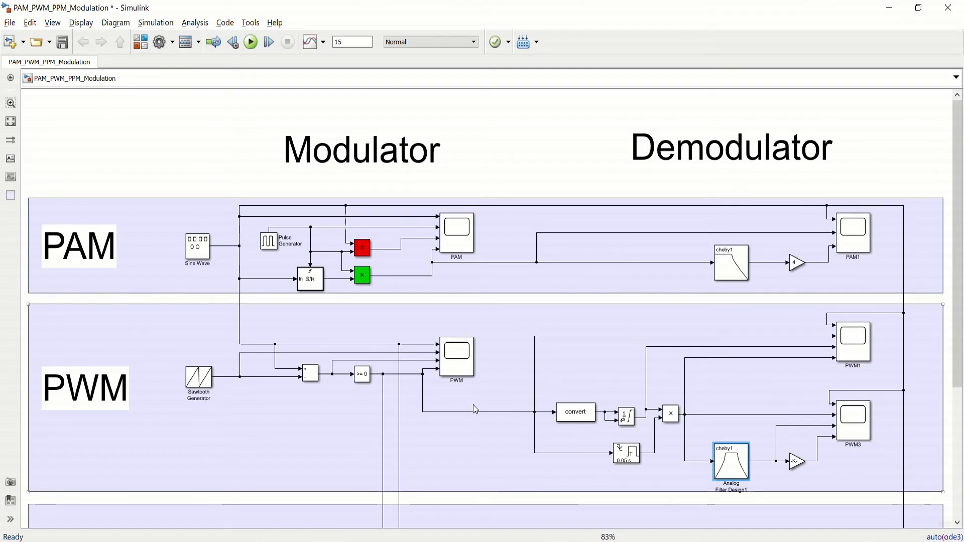
pyautogui.click(484, 412)
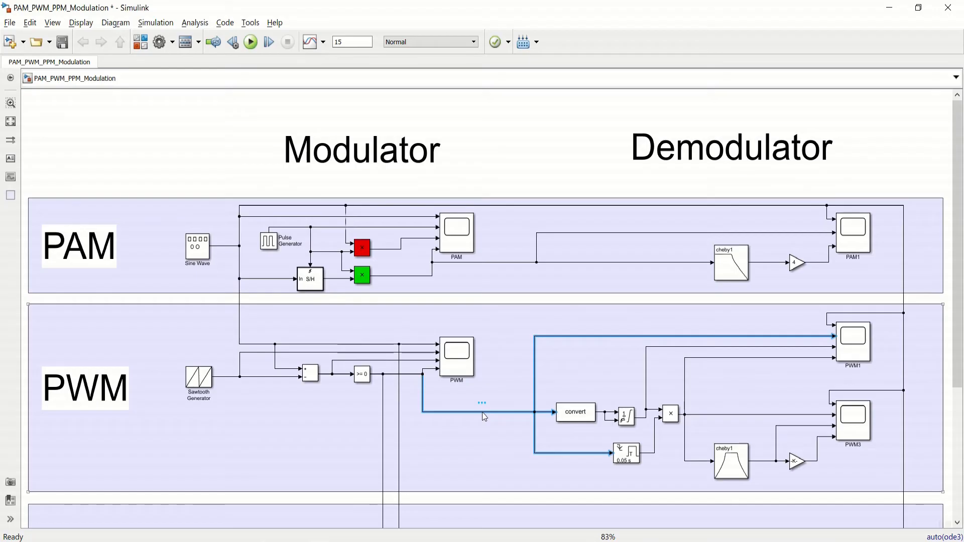
pyautogui.click(494, 428)
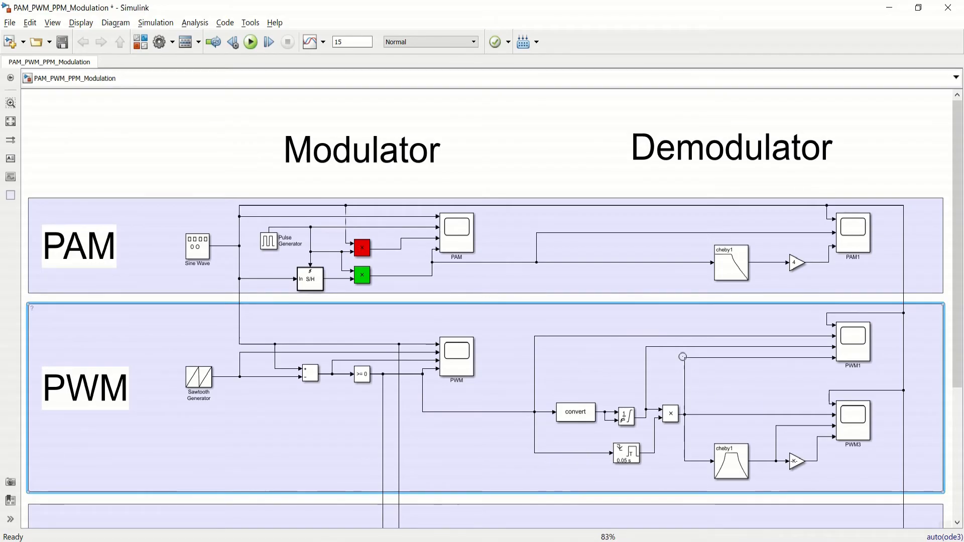
pyautogui.click(423, 395)
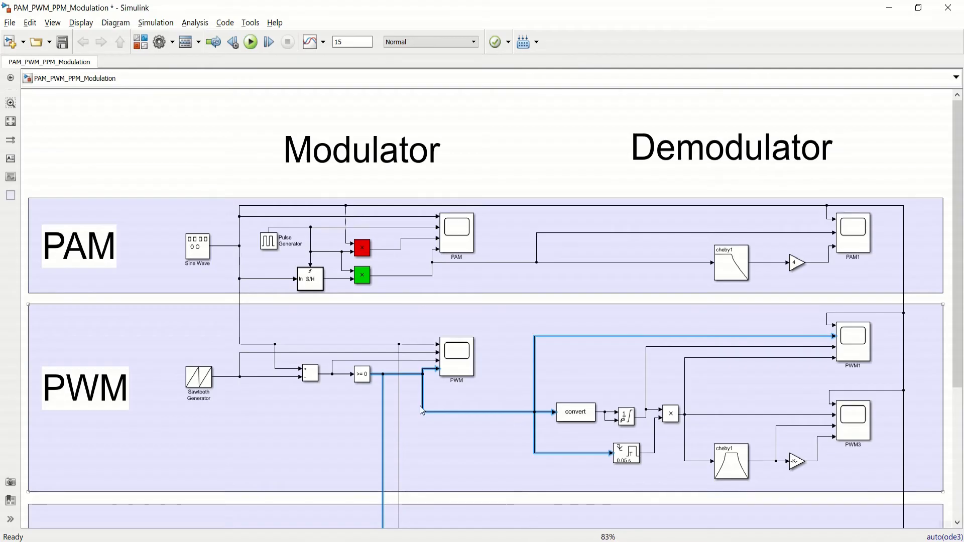
pyautogui.click(363, 388)
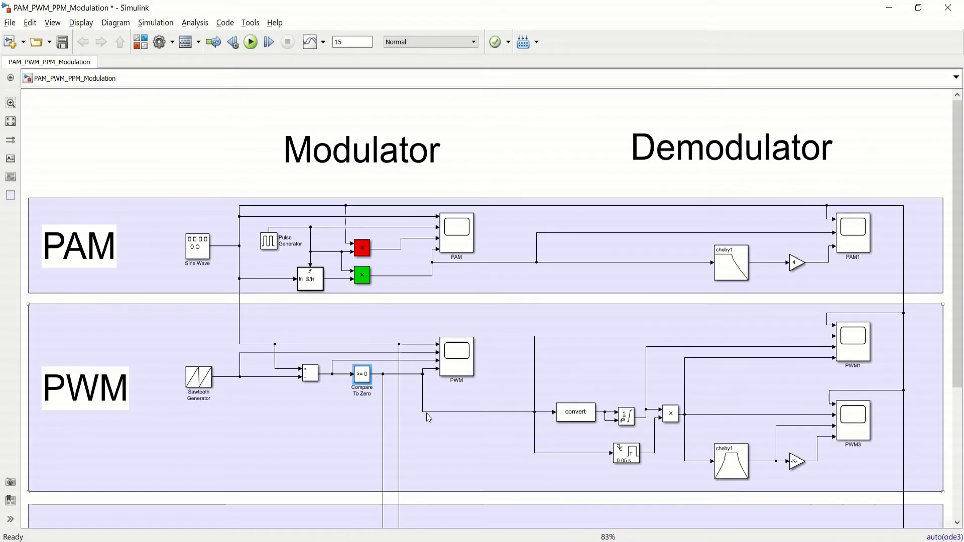
# - Review the Data Type Conversion block's output data type and rounding settings, leaving them as they are
pyautogui.click(580, 416)
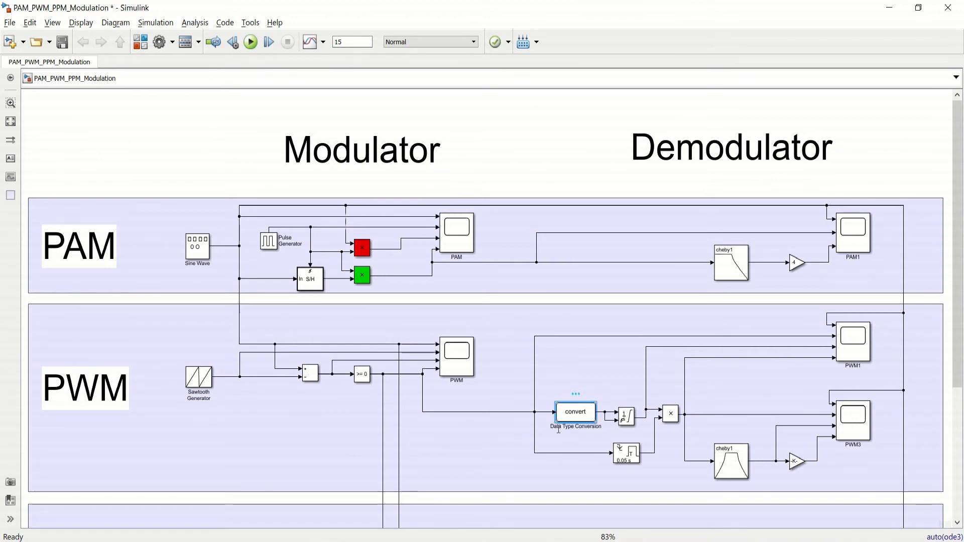
pyautogui.doubleClick(579, 417)
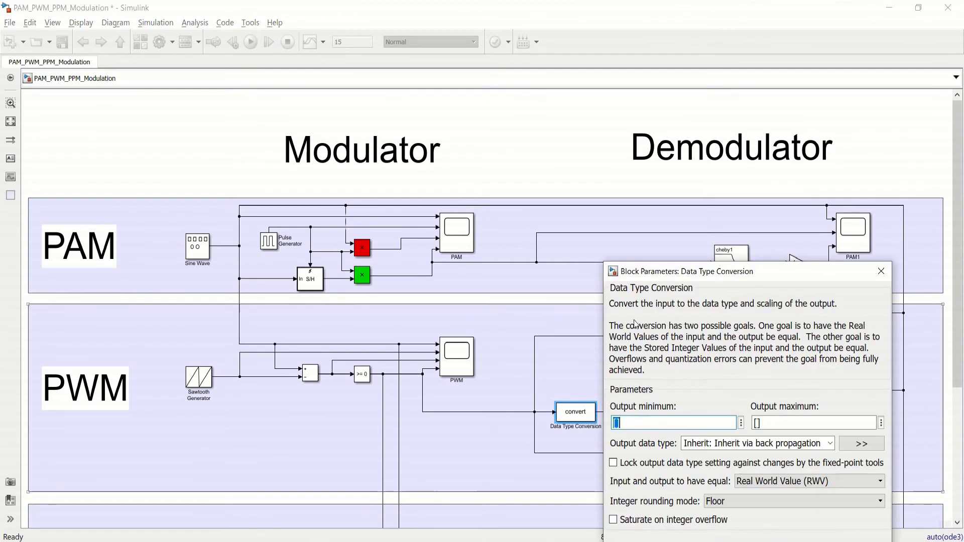
pyautogui.moveTo(672, 279); pyautogui.dragTo(603, 142)
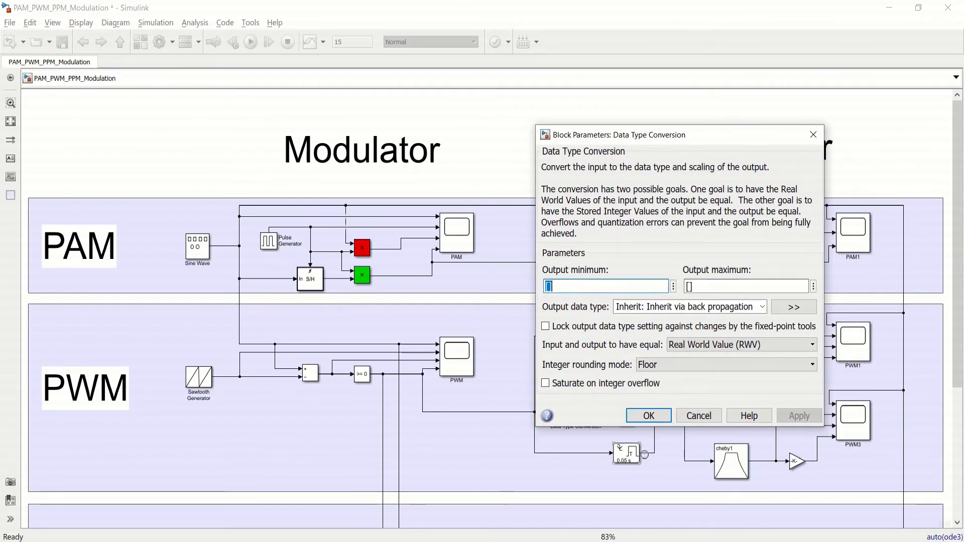
pyautogui.click(649, 416)
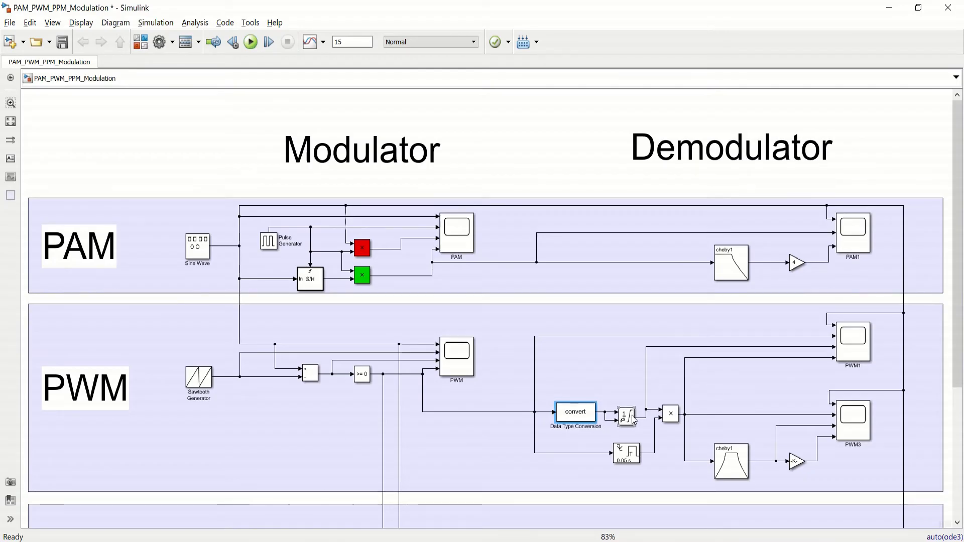
# - Review the Integrator Limited block's external reset, initial condition and saturation limits, leaving them as they are
pyautogui.doubleClick(626, 416)
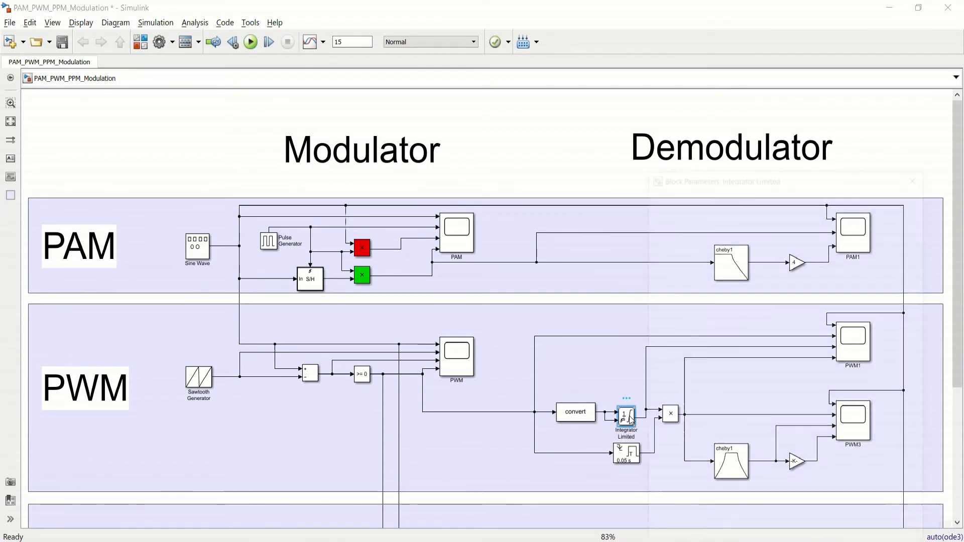
pyautogui.moveTo(732, 174); pyautogui.dragTo(523, 80)
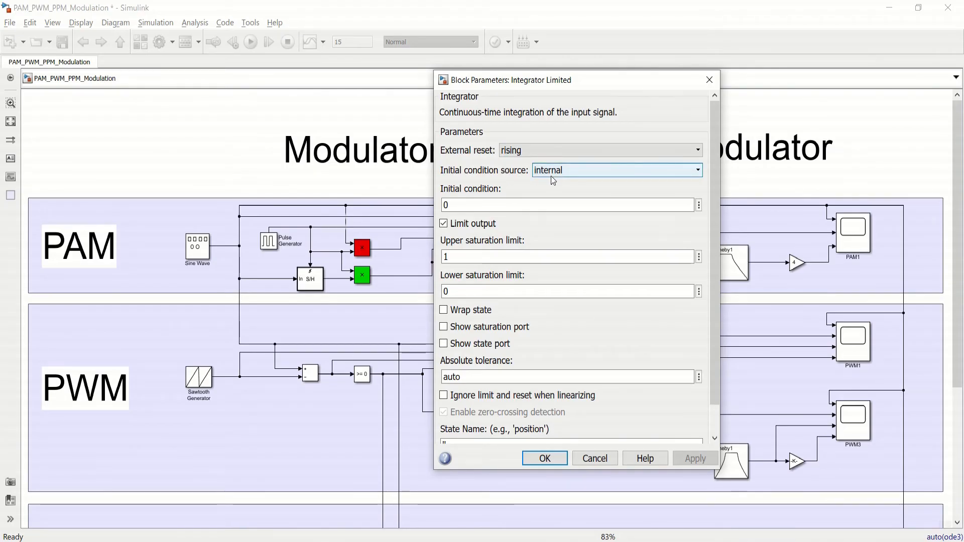
pyautogui.click(546, 466)
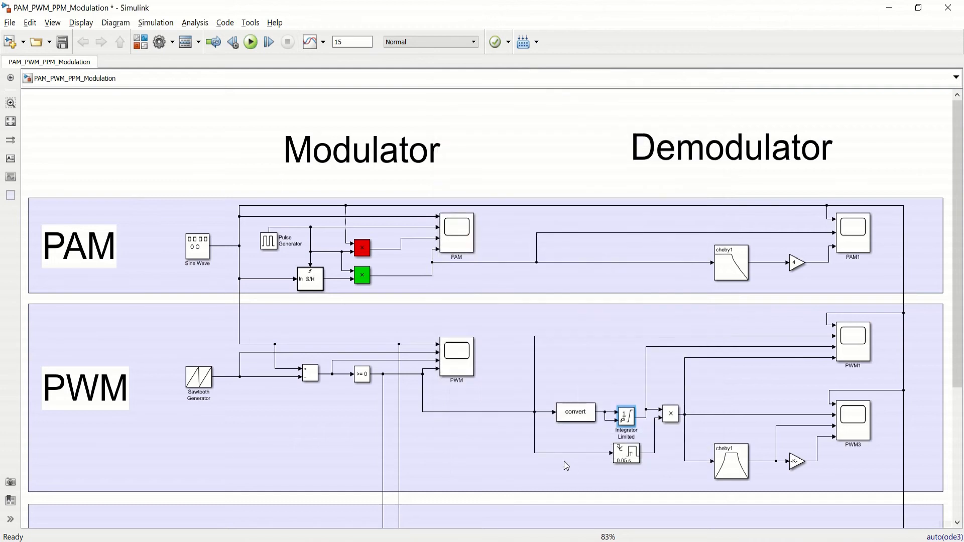
# - Inspect the PWM demodulator up close and trace the integrator output to the multiplier and PWM1 scope
pyautogui.click(573, 416)
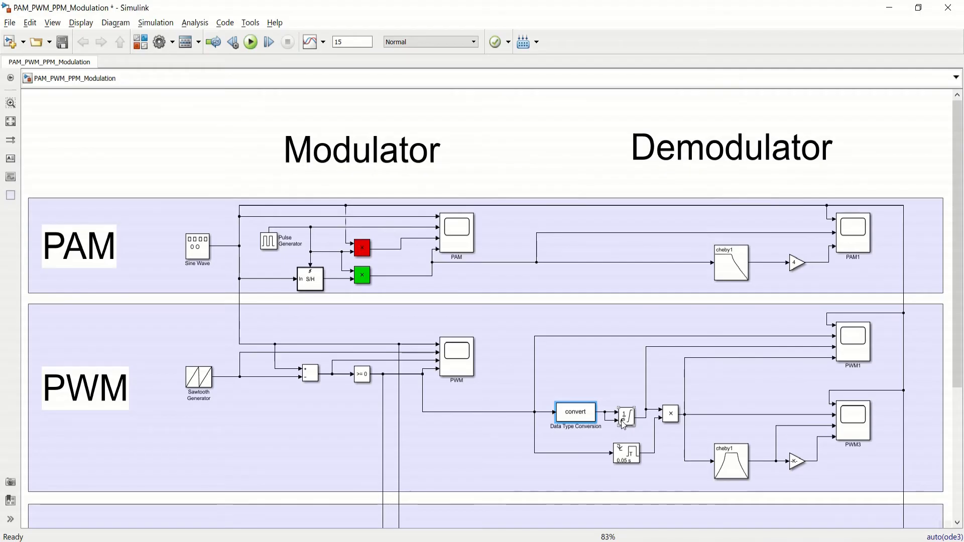
pyautogui.click(10, 103)
pyautogui.moveTo(523, 322); pyautogui.dragTo(938, 500)
pyautogui.scroll(1, 960, 332)
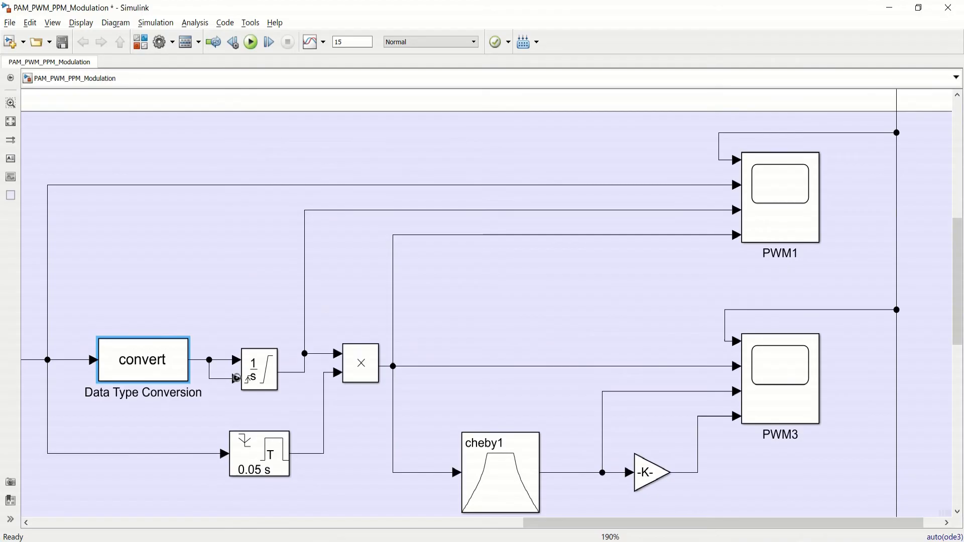
pyautogui.click(290, 373)
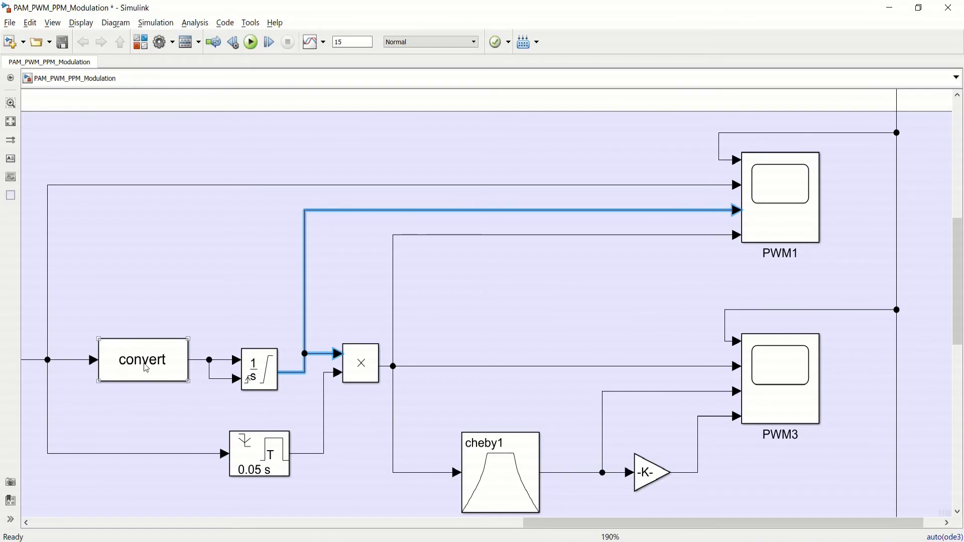
# - Review the Monostable1 block's edge detection and pulse duration, leaving them as they are
pyautogui.doubleClick(259, 459)
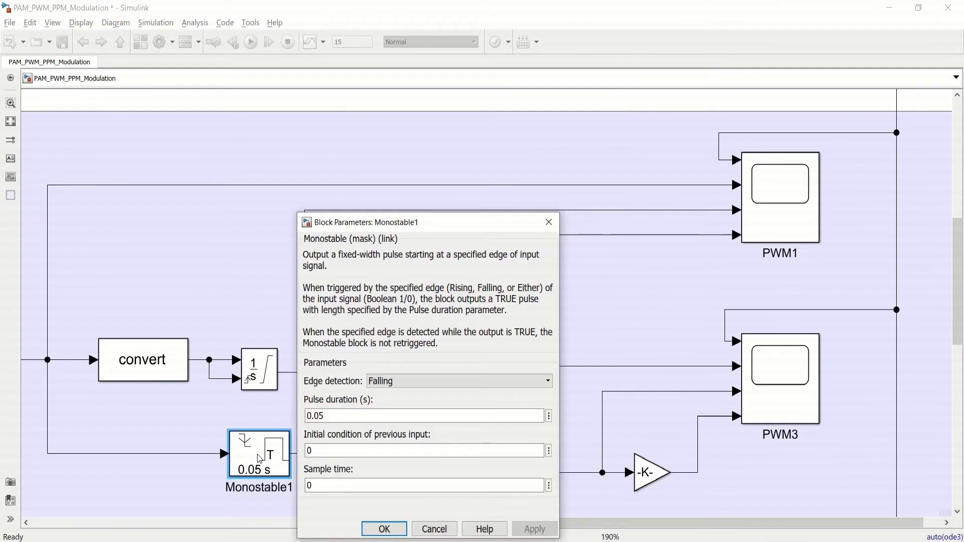
pyautogui.moveTo(400, 230); pyautogui.dragTo(429, 131)
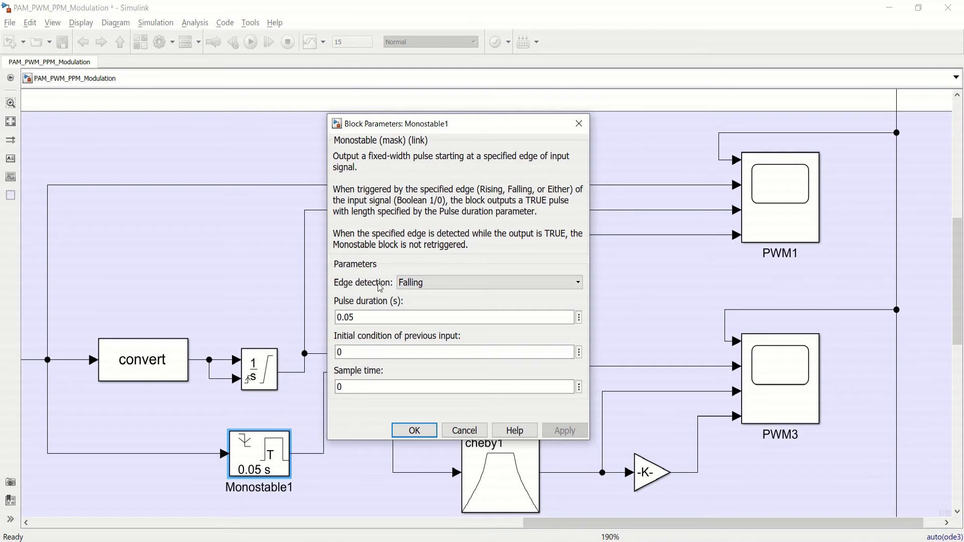
pyautogui.click(438, 289)
pyautogui.click(438, 290)
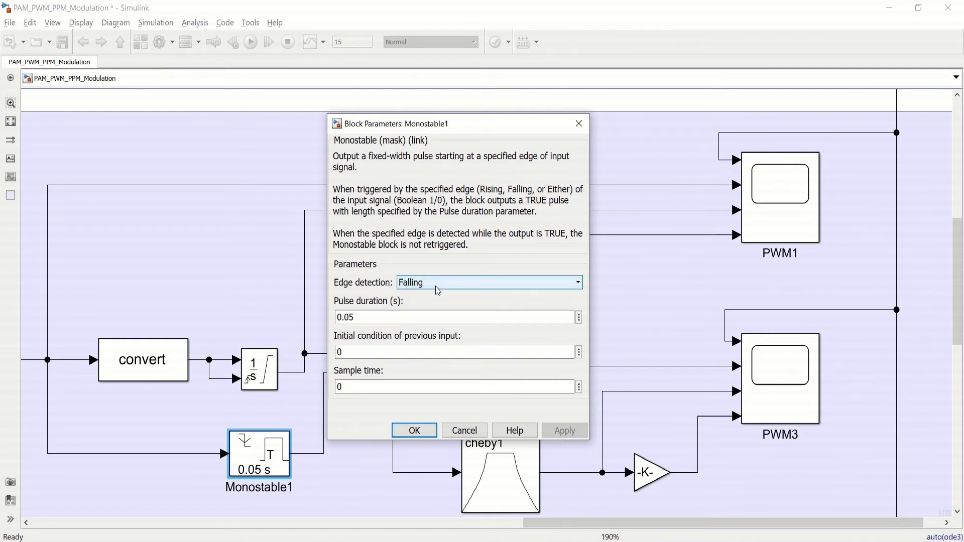
pyautogui.click(341, 319)
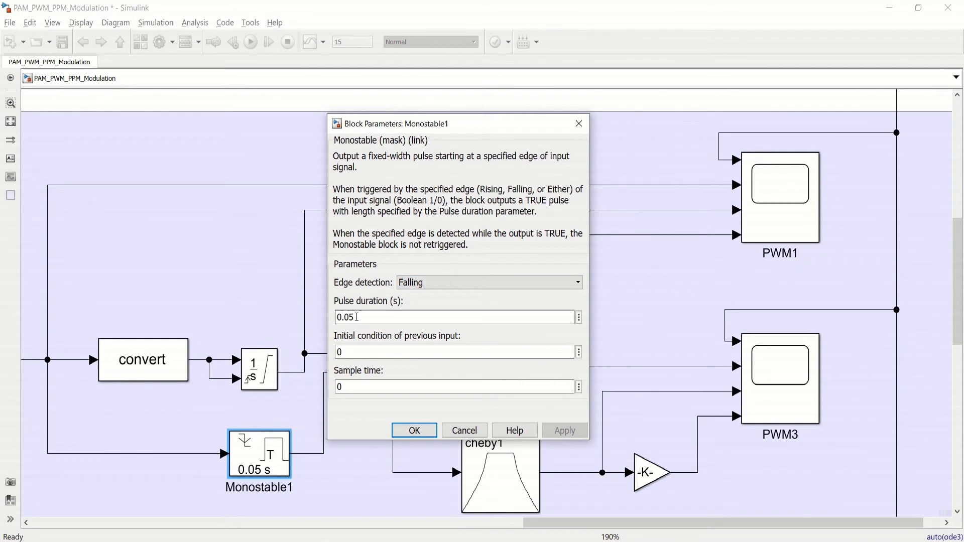
pyautogui.moveTo(338, 317); pyautogui.dragTo(357, 317)
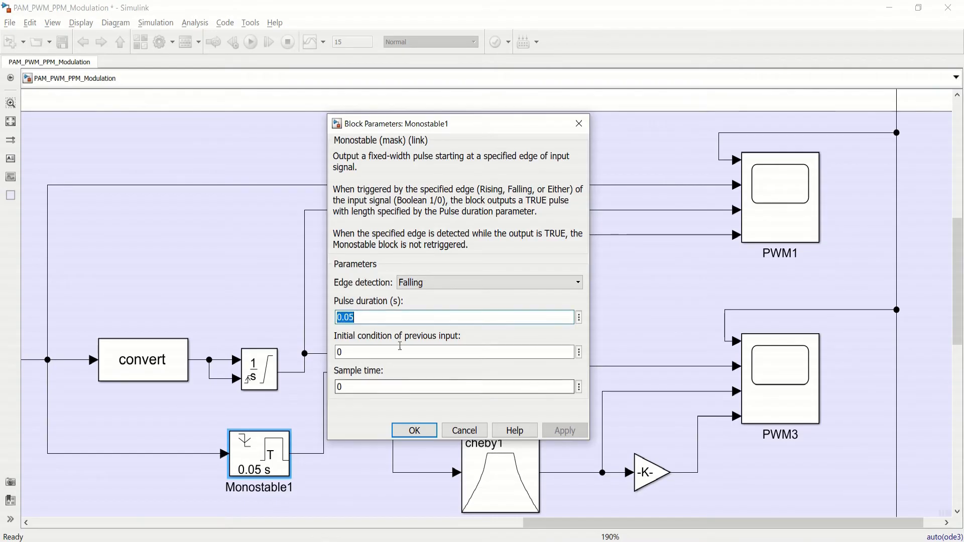
pyautogui.click(414, 431)
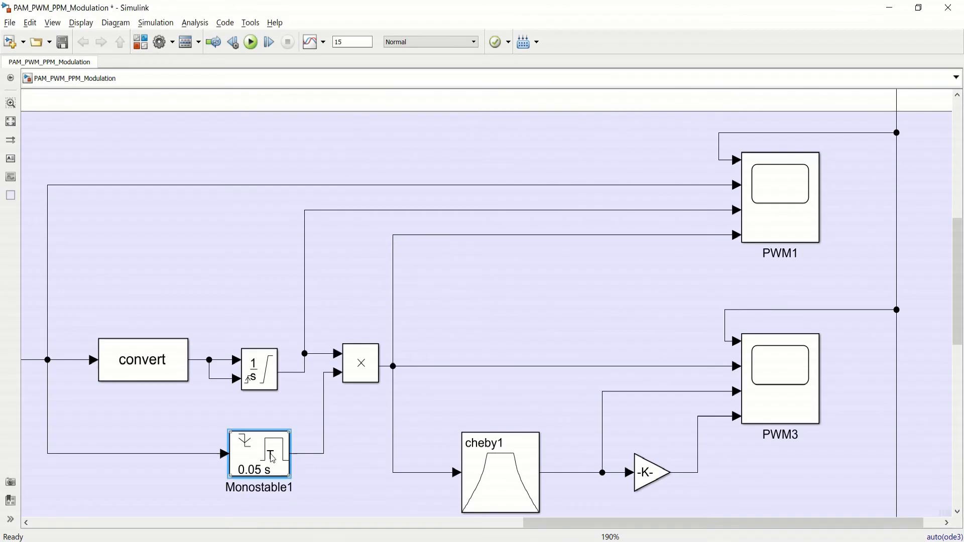
# - Review the Product1 block's number of inputs and multiplication mode, and trace its output to the PWM1 scope
pyautogui.click(363, 368)
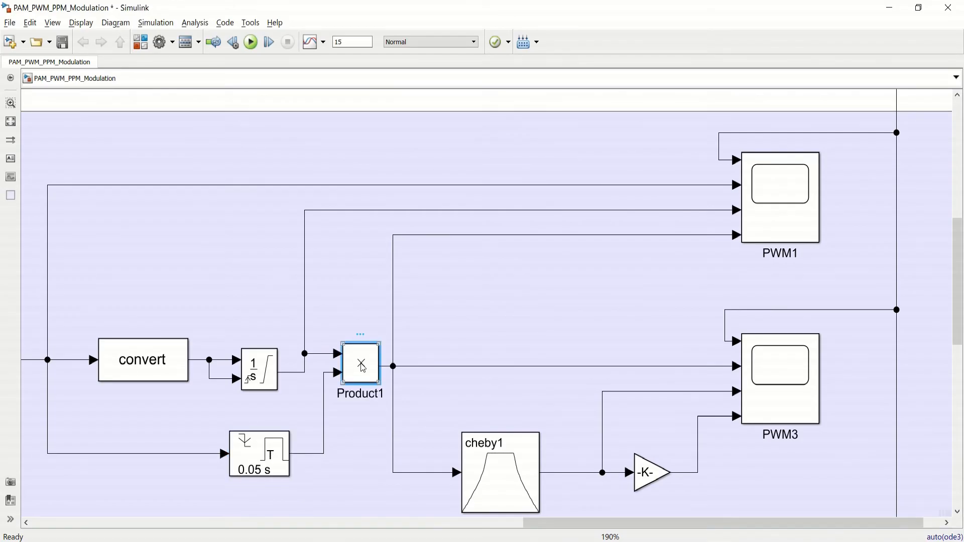
pyautogui.doubleClick(363, 369)
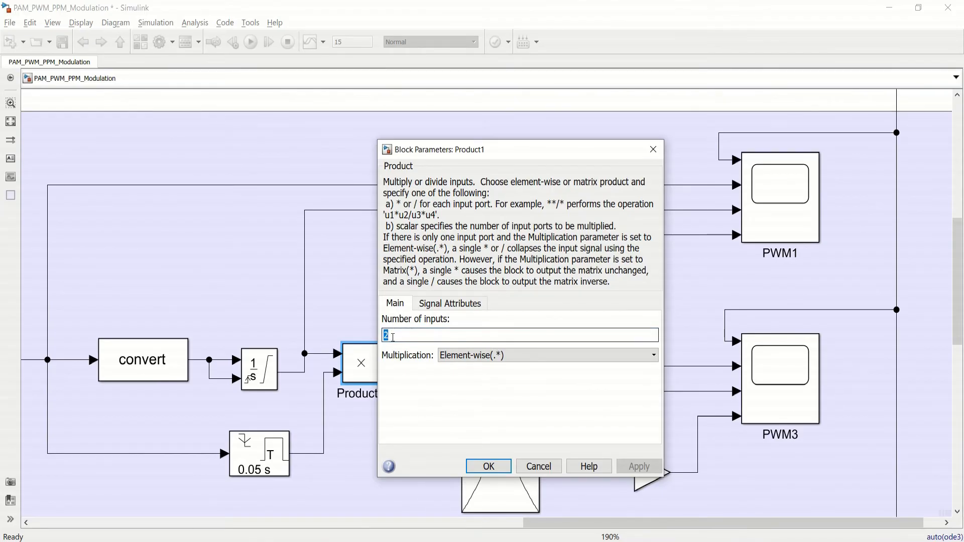
pyautogui.click(488, 467)
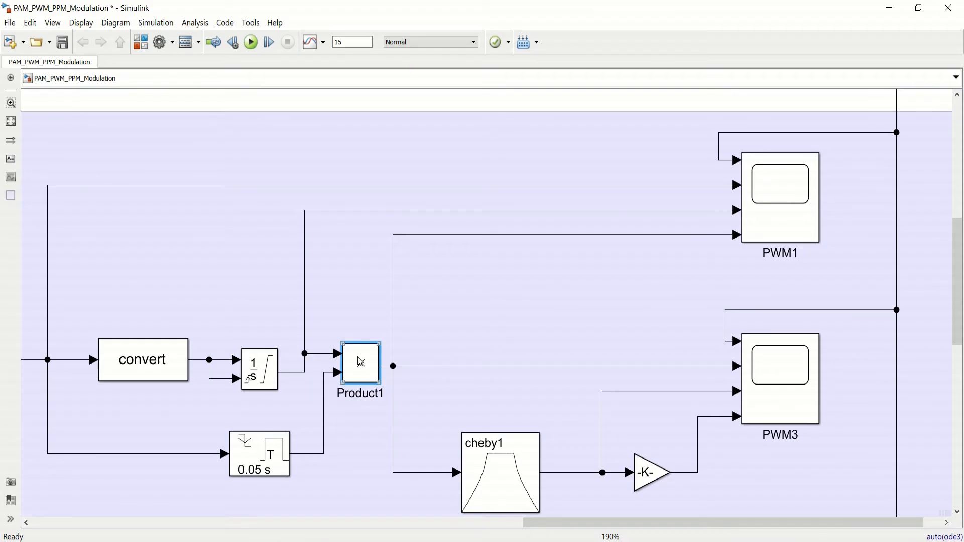
pyautogui.click(277, 460)
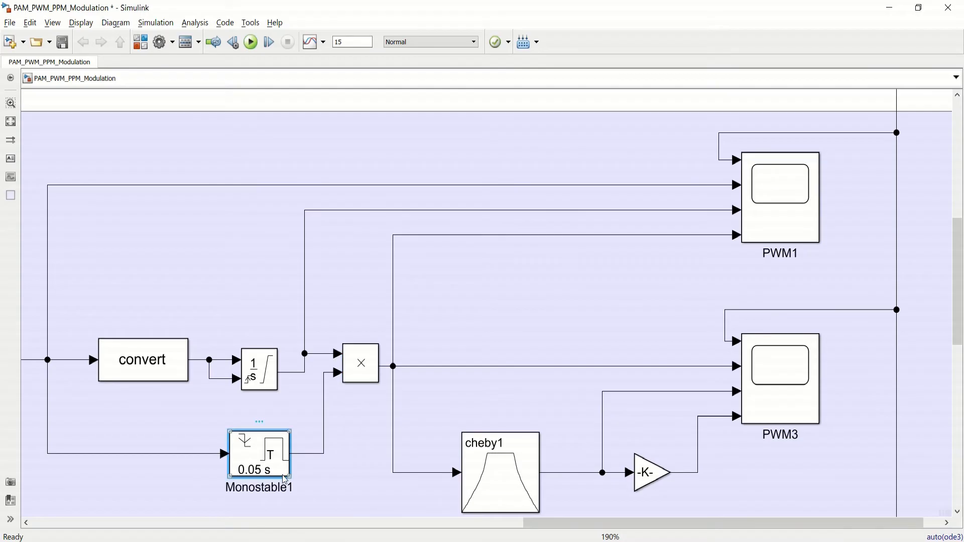
pyautogui.click(363, 366)
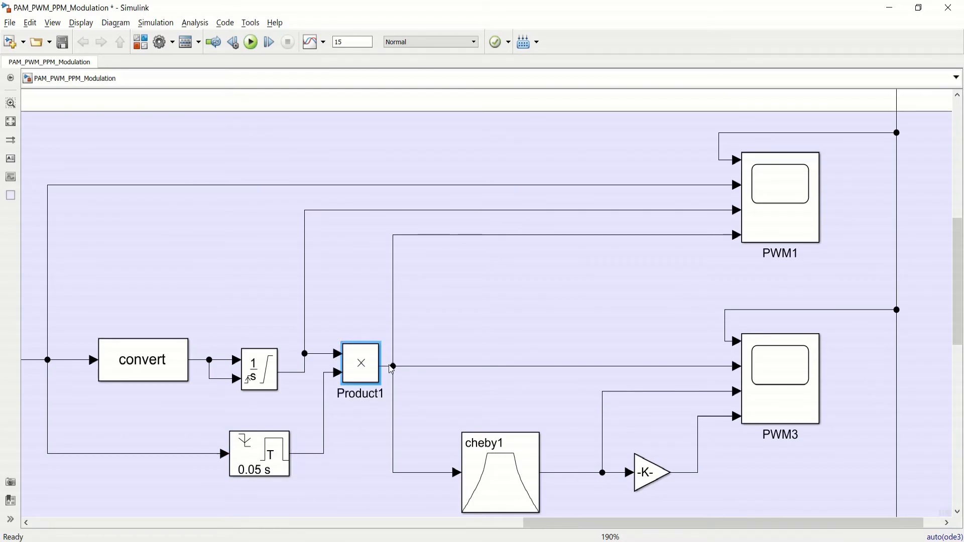
pyautogui.click(409, 236)
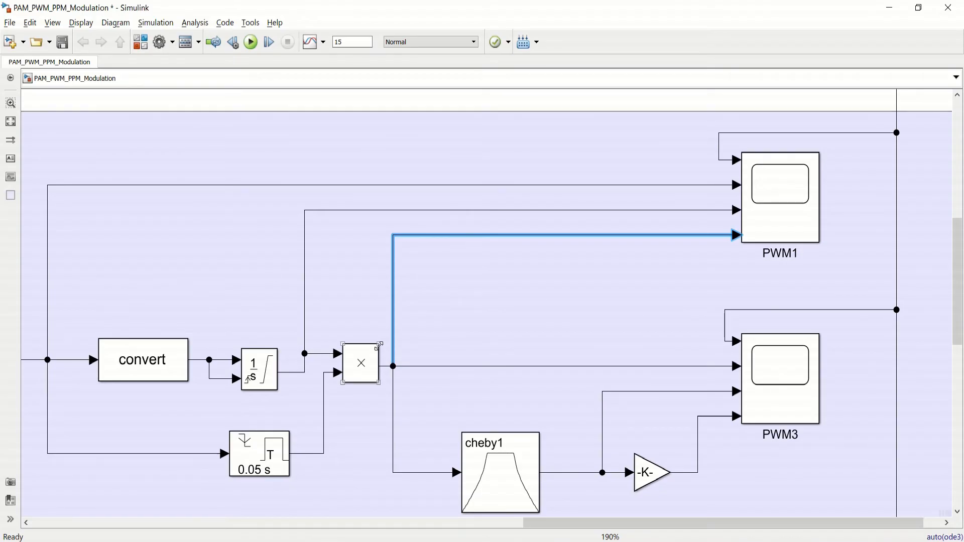
# - Open the PWM1 scope, zoom to about the first 5 seconds and match its first input line to the sine waveform
pyautogui.doubleClick(766, 215)
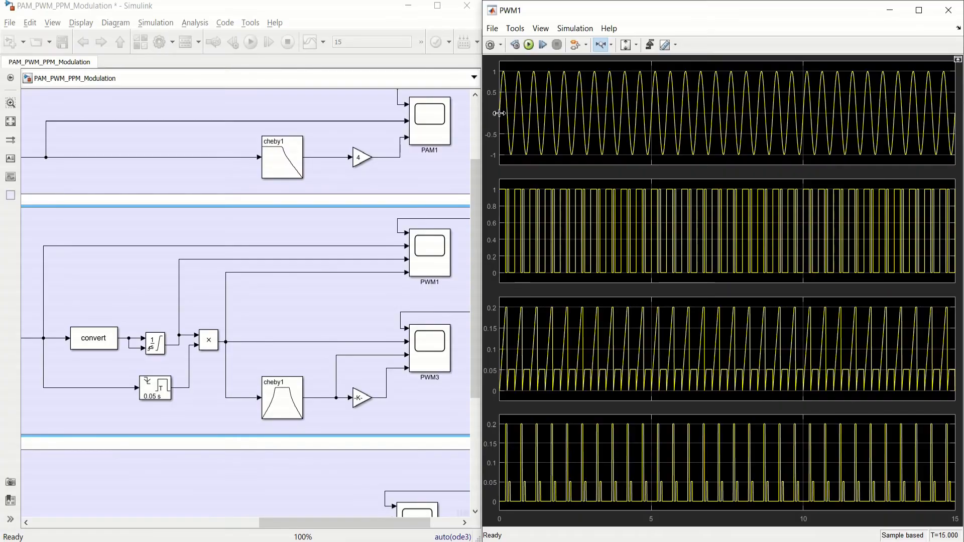
pyautogui.moveTo(499, 114); pyautogui.dragTo(651, 111)
pyautogui.click(436, 266)
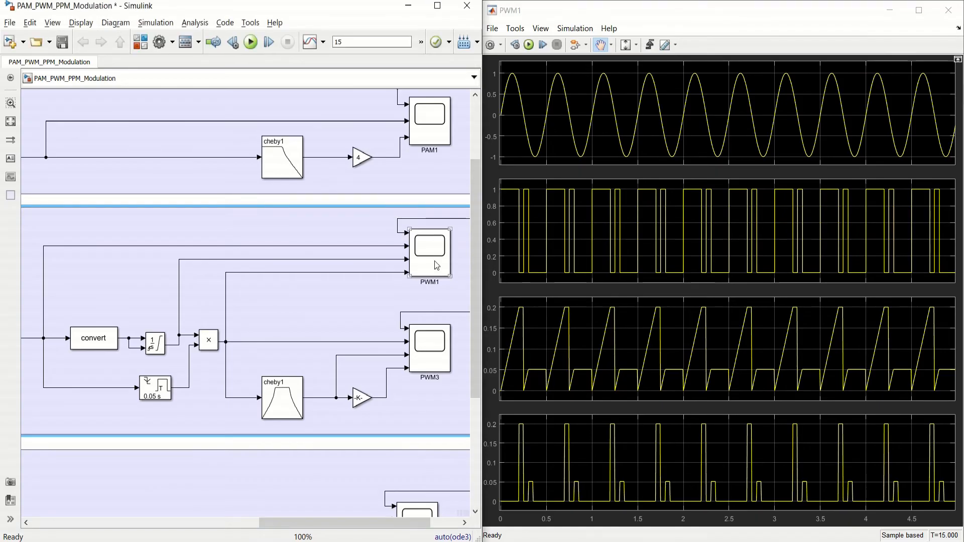
pyautogui.click(414, 221)
pyautogui.click(547, 127)
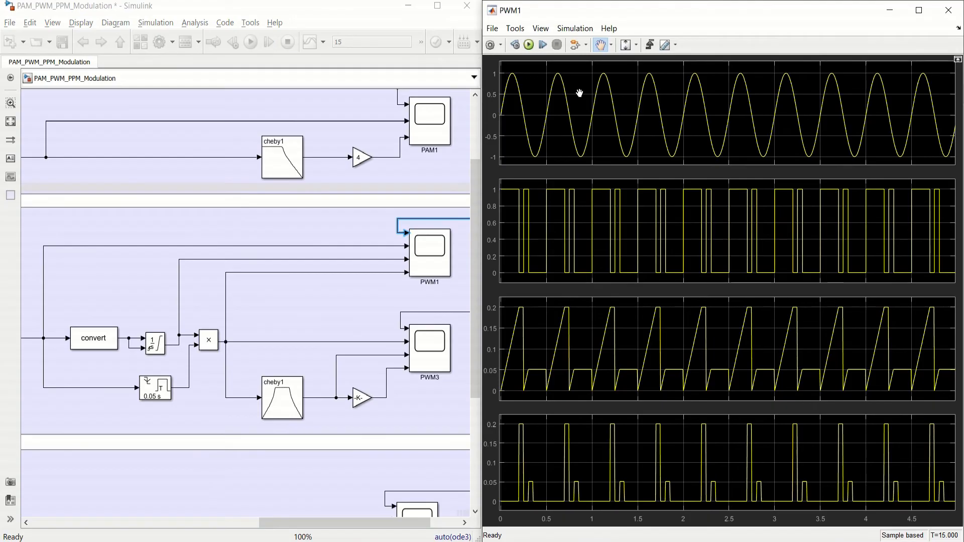
# - Match the PWM signal and Integrator Limited output lines to the second and third PWM1 plots
pyautogui.click(389, 246)
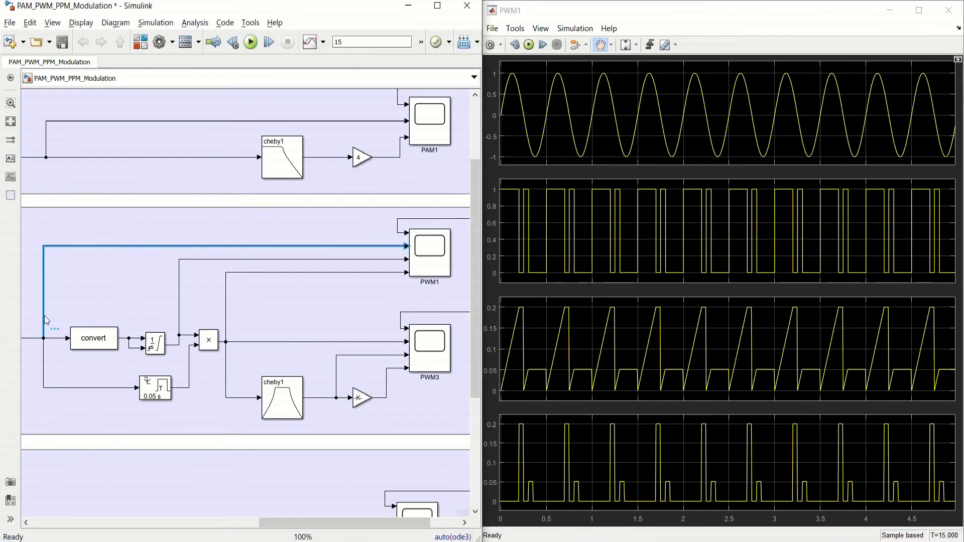
pyautogui.click(542, 224)
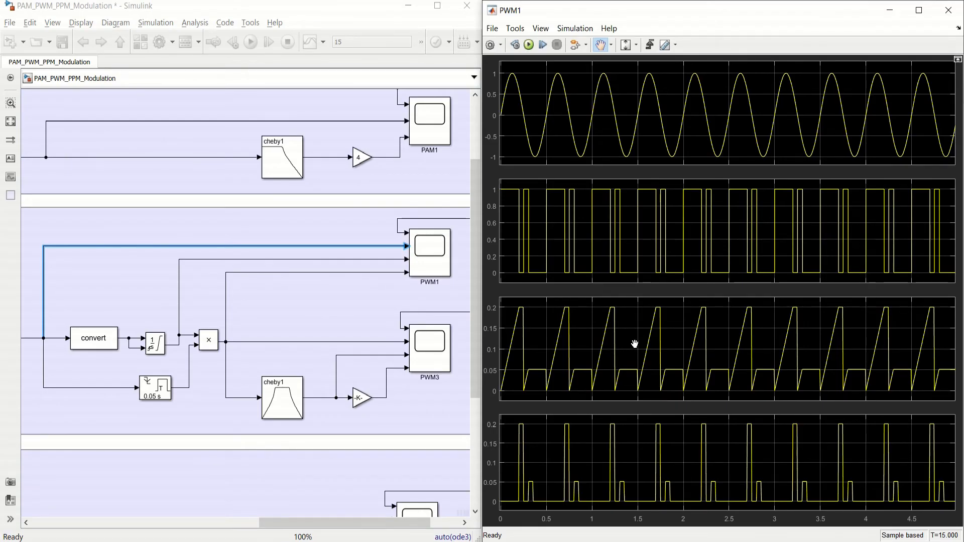
pyautogui.click(362, 259)
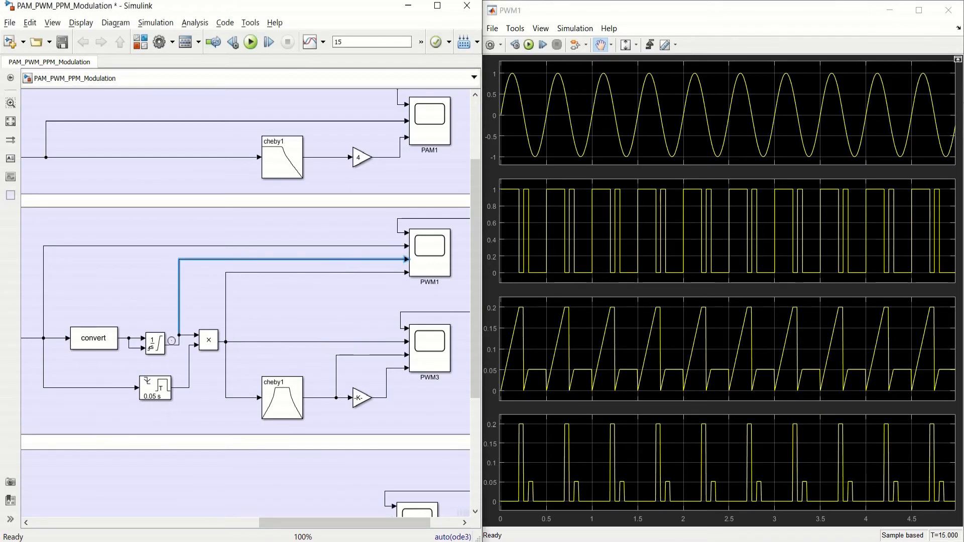
pyautogui.click(159, 346)
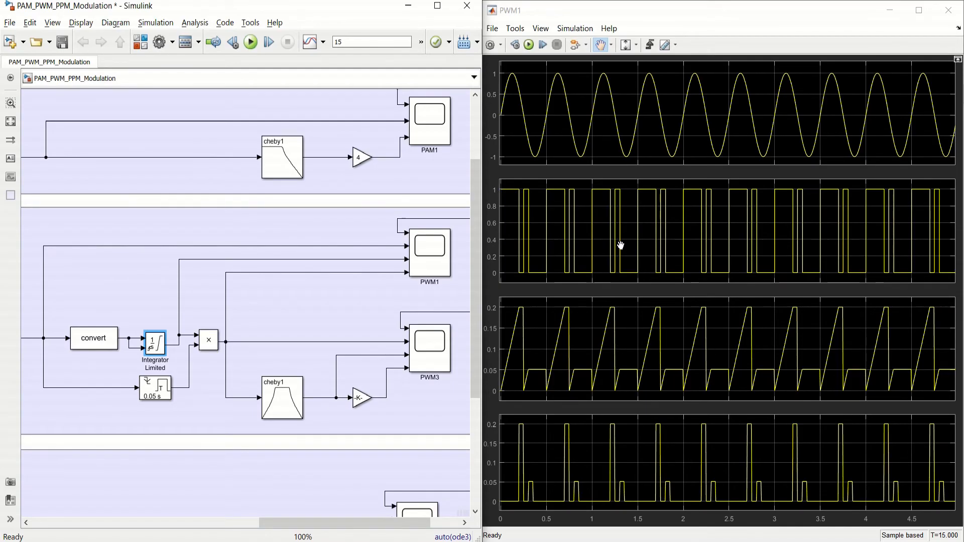
# - Zoom the PWM1 scope along the time axis to about the first 2 seconds
pyautogui.click(612, 45)
pyautogui.click(603, 76)
pyautogui.click(549, 138)
pyautogui.click(612, 45)
pyautogui.click(601, 108)
pyautogui.moveTo(768, 221); pyautogui.dragTo(664, 217)
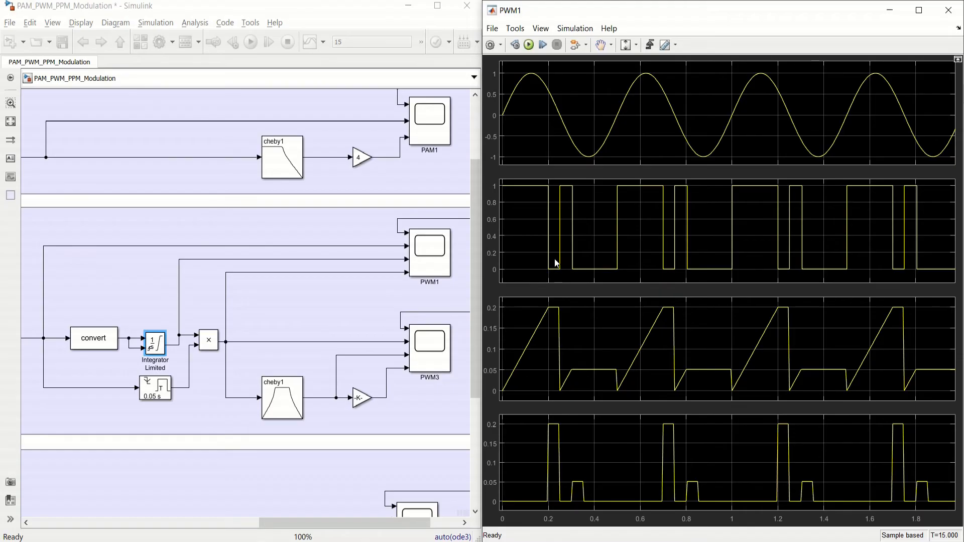
# - Recheck the Integrator Limited block's external reset and limits against the ramp waveform in PWM1, leaving them as they are
pyautogui.doubleClick(150, 342)
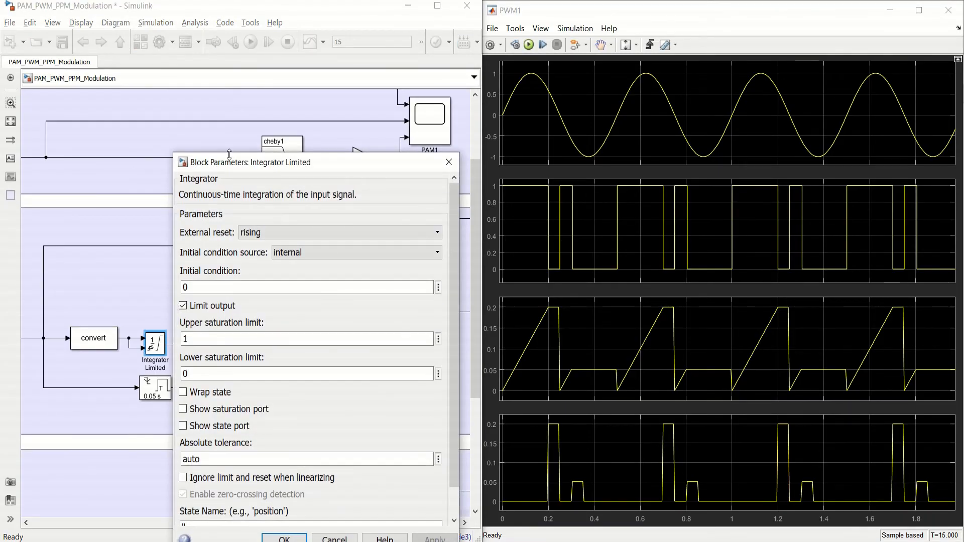
pyautogui.moveTo(229, 154); pyautogui.dragTo(239, 96)
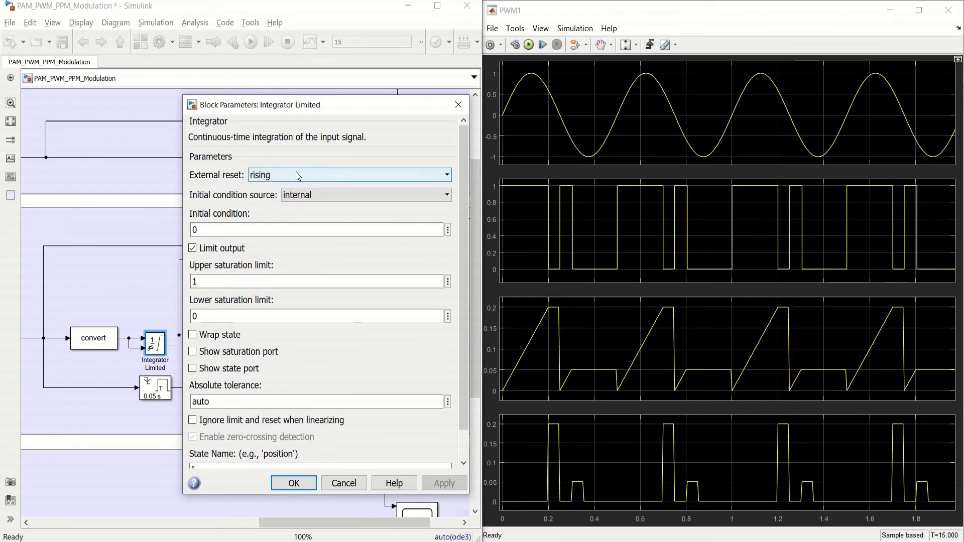
pyautogui.click(458, 104)
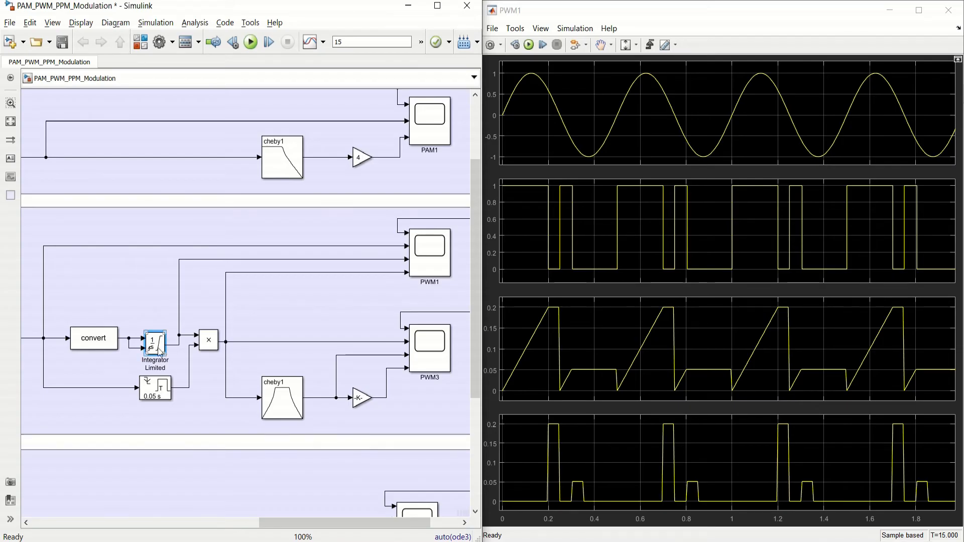
pyautogui.click(583, 336)
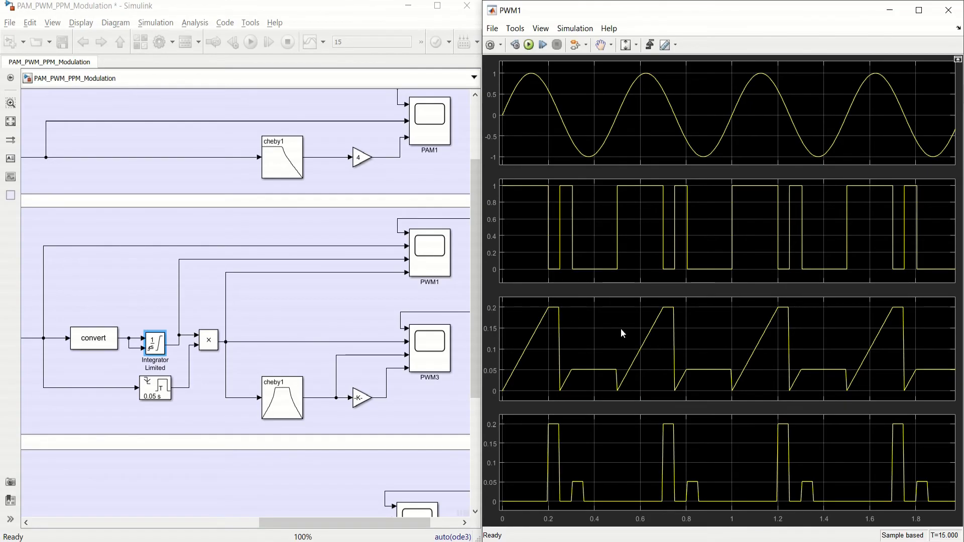
# - Compare the Product1 output in PWM1 with the Monostable1 block's pulse duration, leaving the duration as it is
pyautogui.click(206, 342)
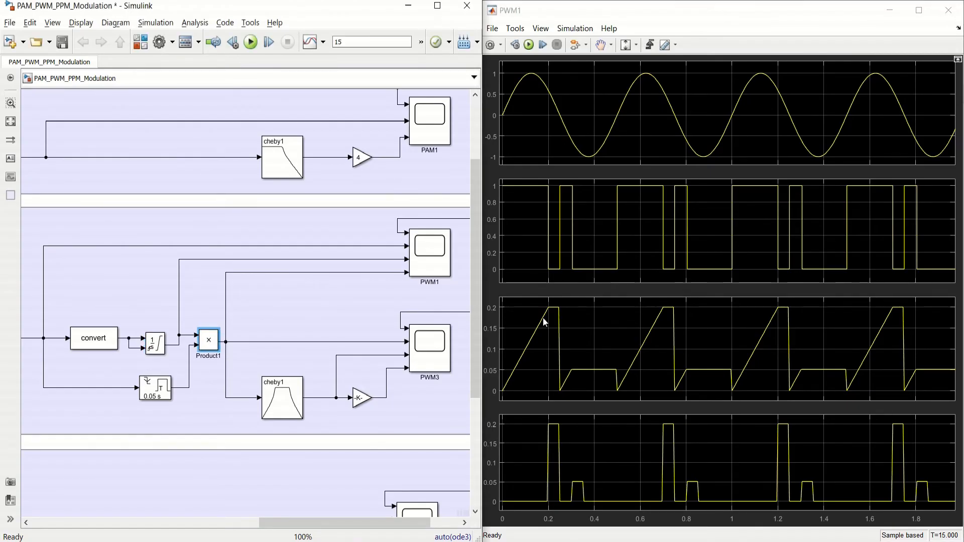
pyautogui.doubleClick(161, 393)
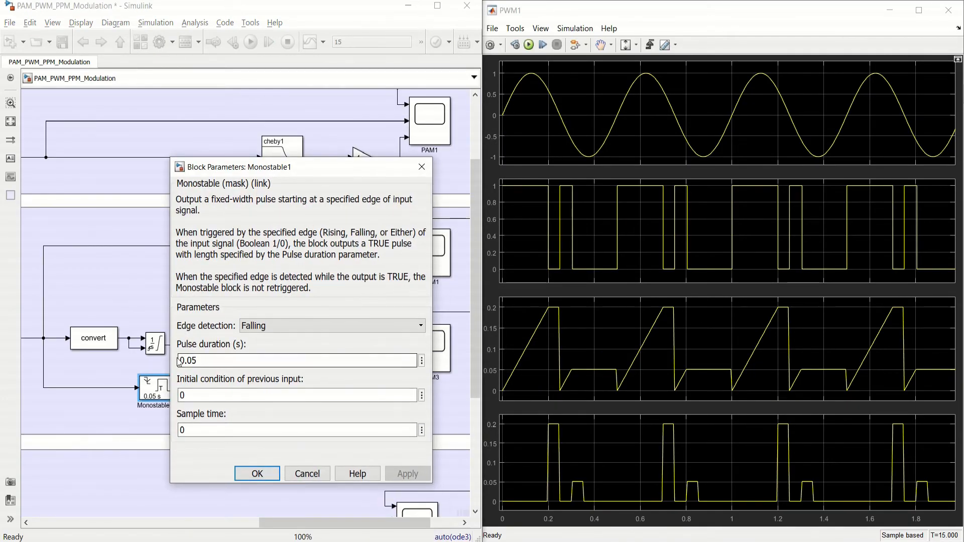
pyautogui.moveTo(179, 360); pyautogui.dragTo(196, 360)
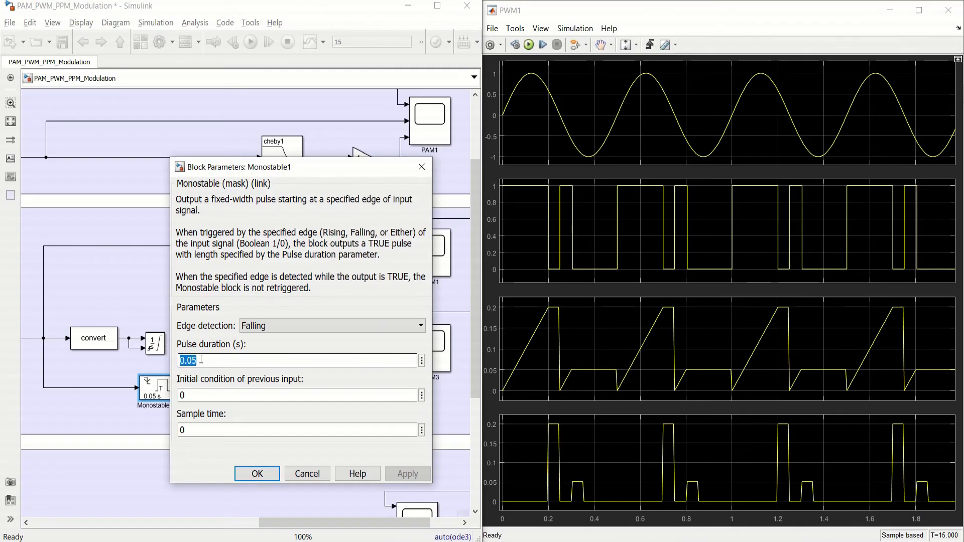
pyautogui.click(257, 474)
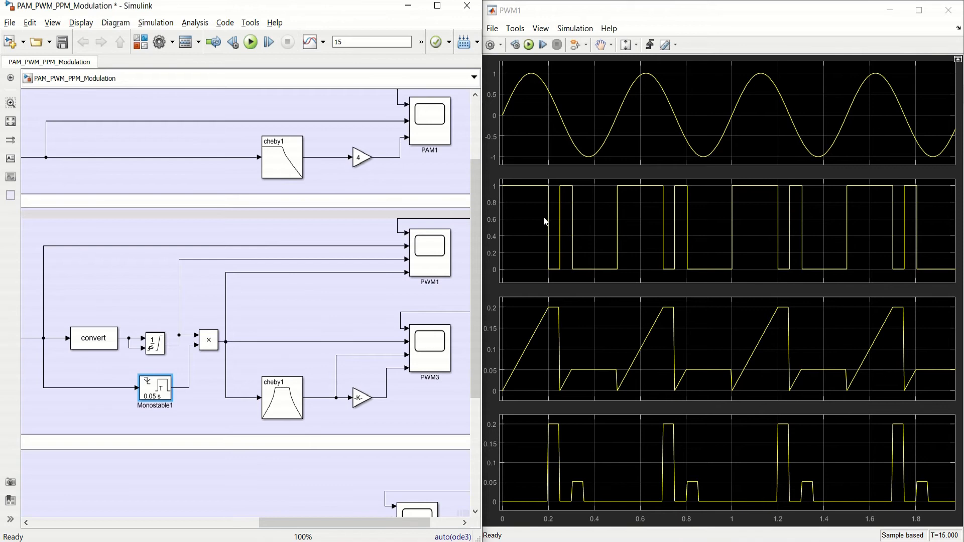
pyautogui.click(156, 399)
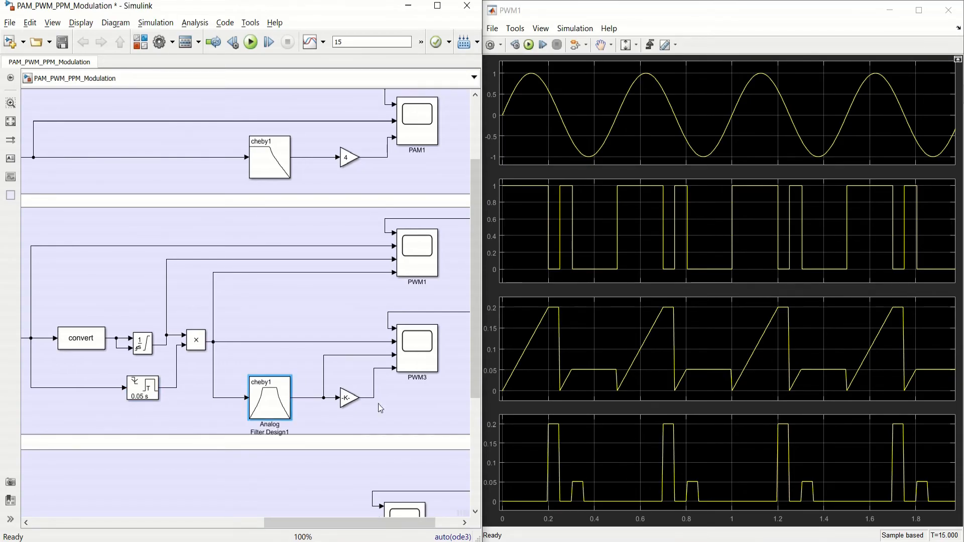
# - Review the Analog Filter Design1 block's design method, filter type, order, passband edges and ripple, leaving them as they are
pyautogui.doubleClick(270, 397)
pyautogui.moveTo(399, 269); pyautogui.dragTo(369, 153)
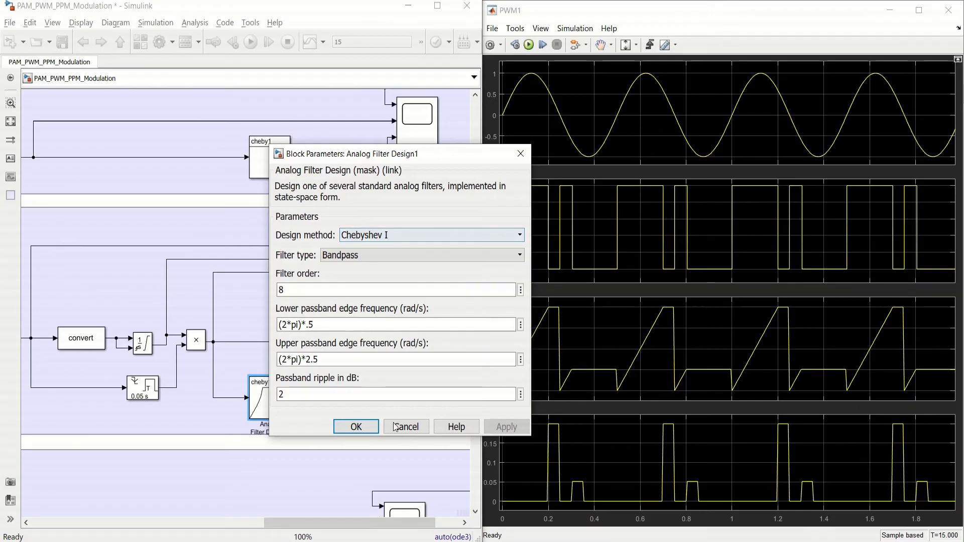
pyautogui.click(365, 427)
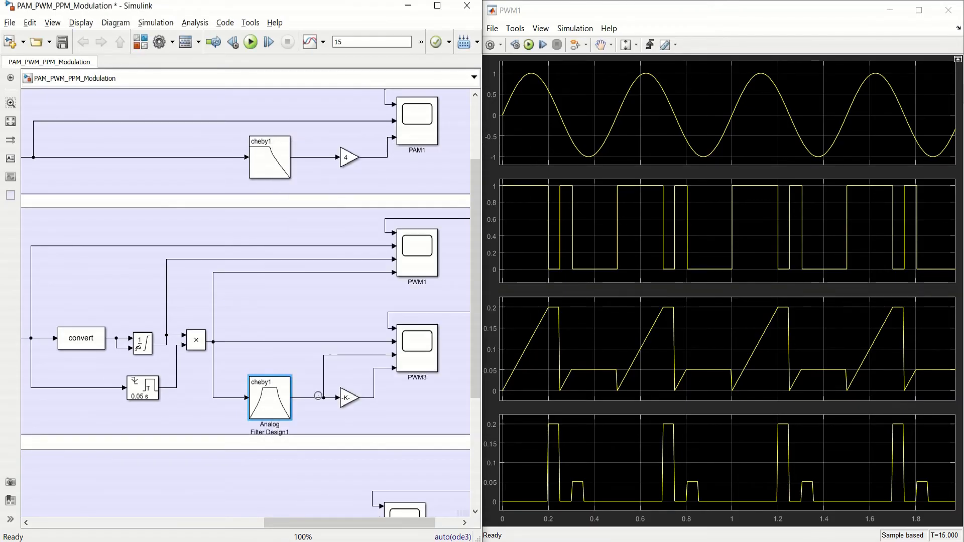
# - Open the PWM3 scope and match the message signal and multiplier output lines to its first two plots
pyautogui.doubleClick(414, 349)
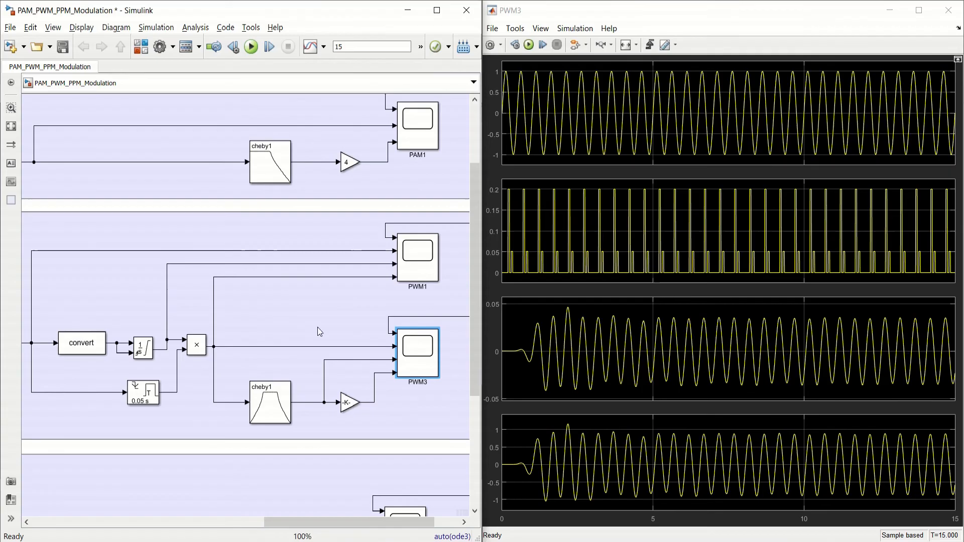
pyautogui.click(549, 119)
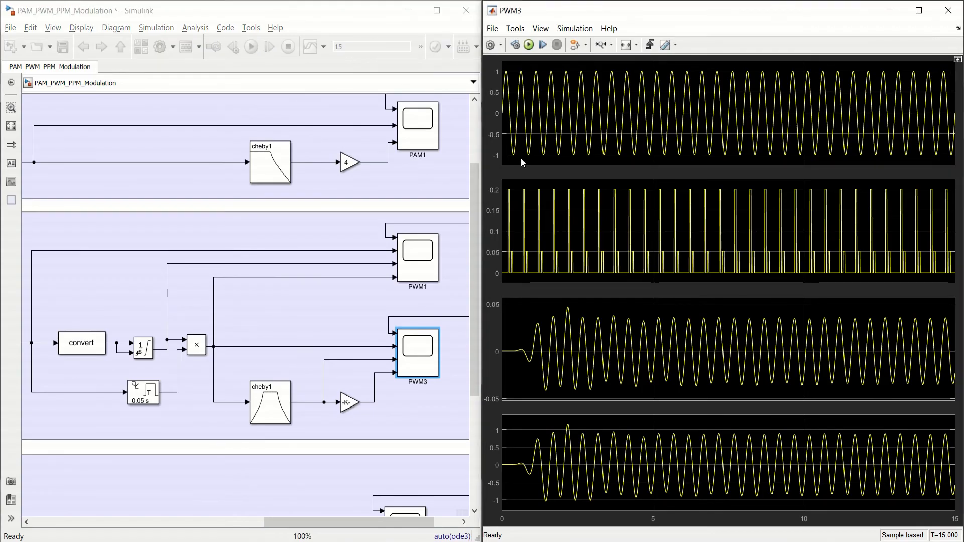
pyautogui.click(431, 316)
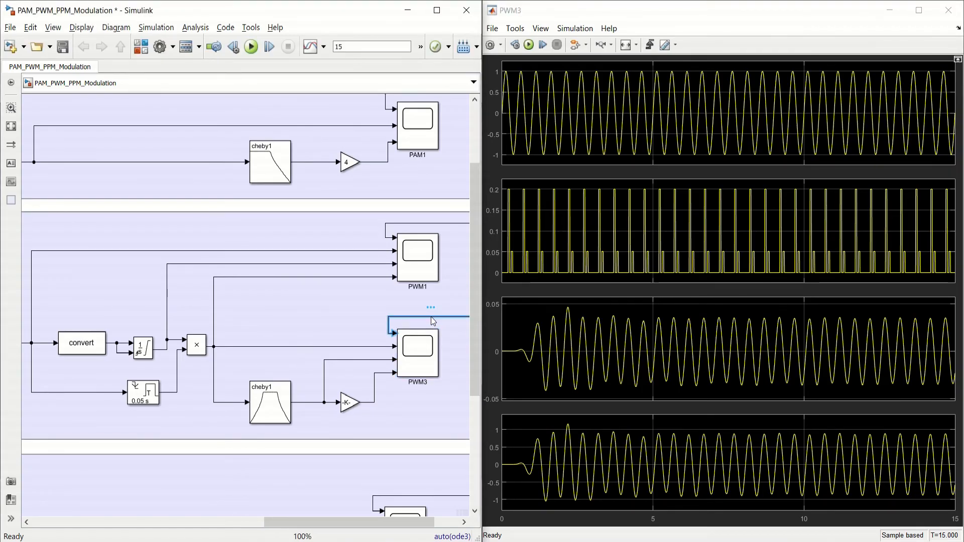
pyautogui.click(377, 347)
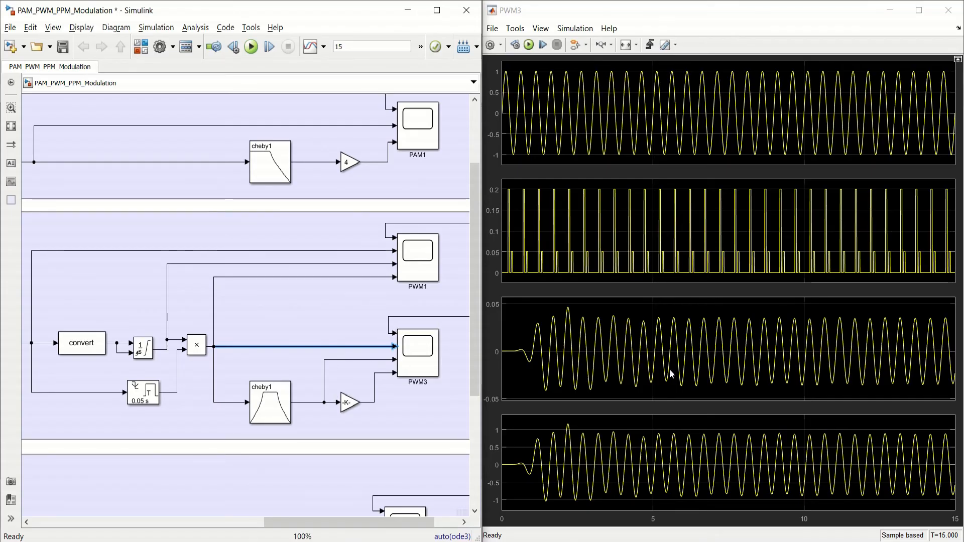
# - Review the Gain1 block's gain expression in the PWM demodulator, leaving it as it is
pyautogui.doubleClick(350, 403)
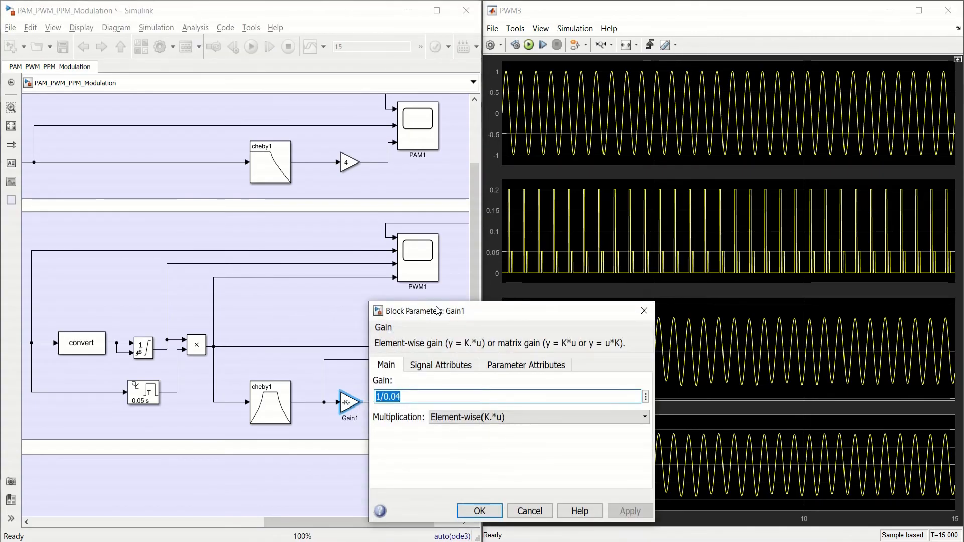
pyautogui.moveTo(435, 312); pyautogui.dragTo(291, 242)
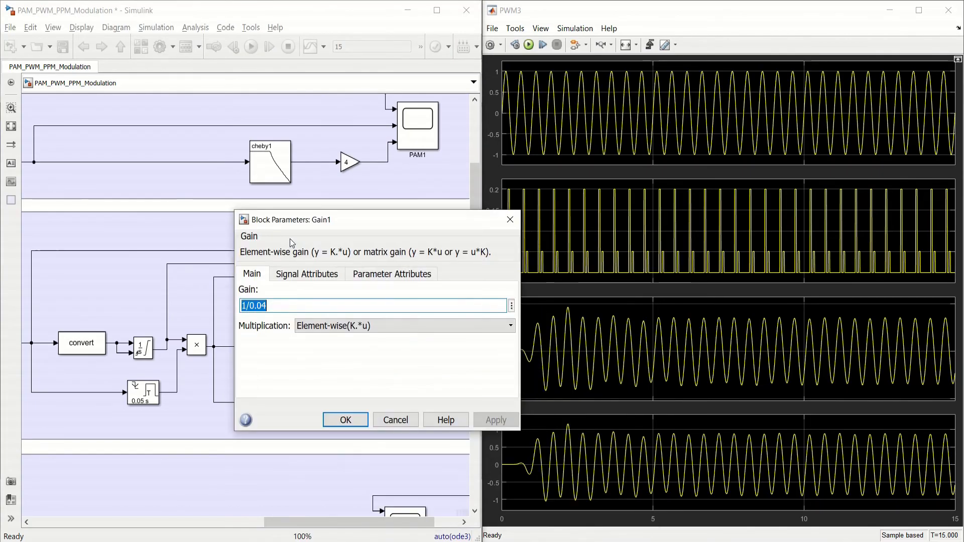
pyautogui.click(239, 305)
pyautogui.moveTo(240, 305); pyautogui.dragTo(267, 306)
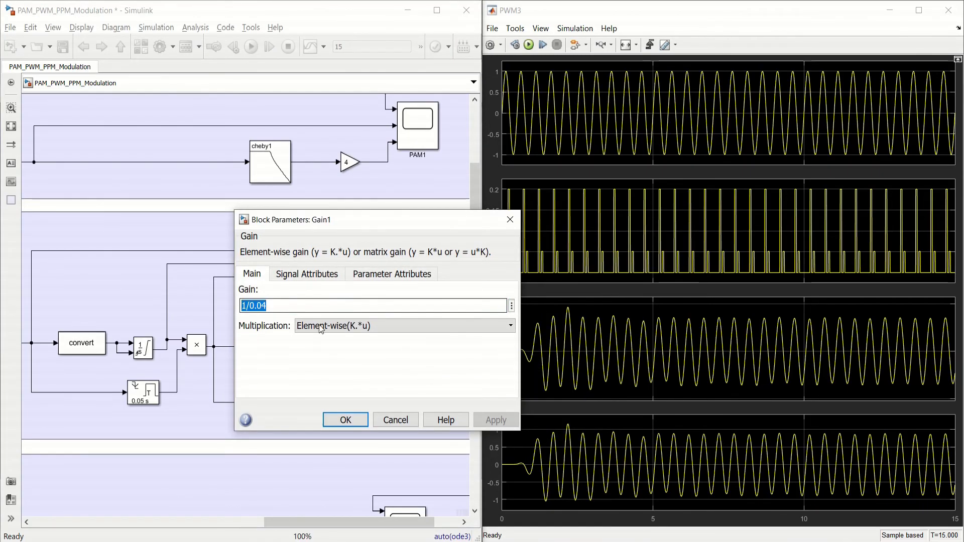
pyautogui.click(345, 421)
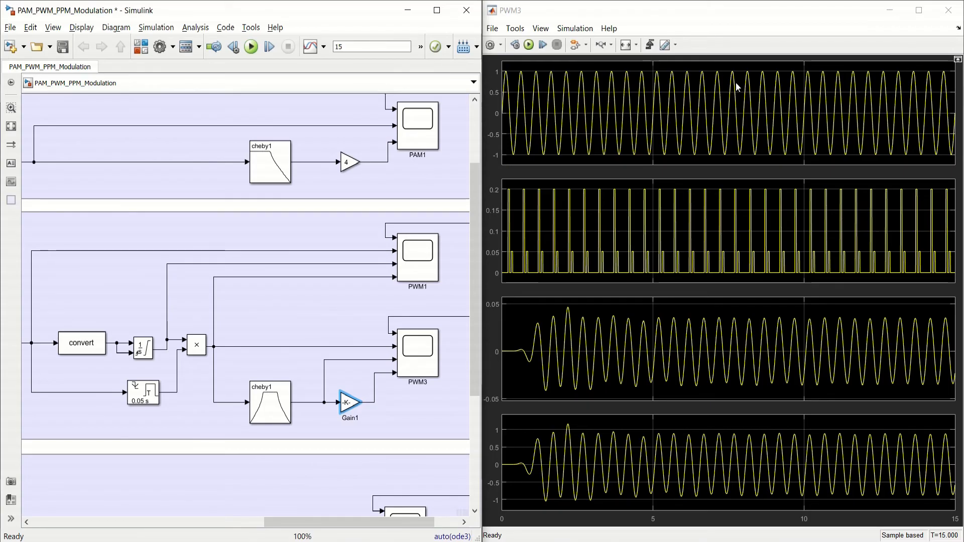
# - Zoom the PWM3 scope to about 5 to 10 s to compare the message, pulse, filtered and amplified waveforms
pyautogui.click(611, 45)
pyautogui.click(602, 61)
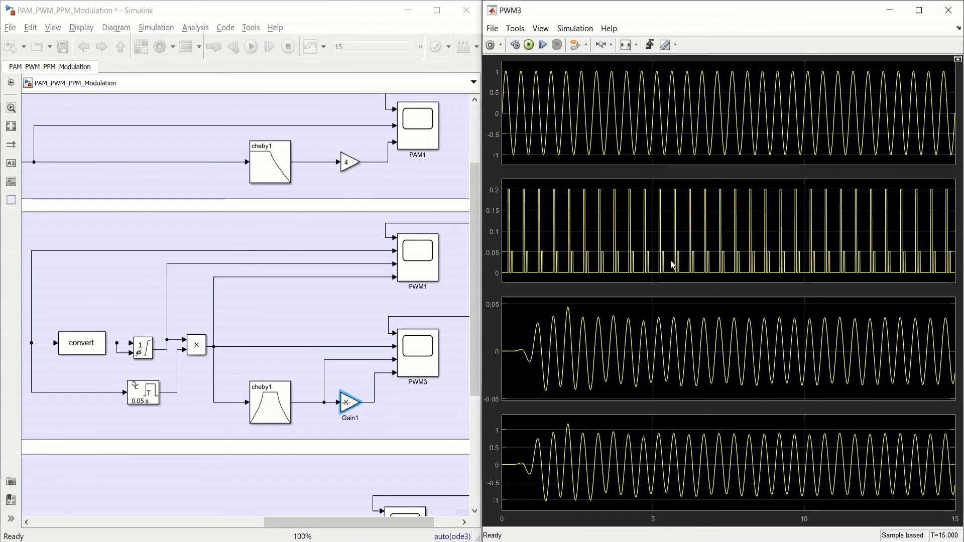
pyautogui.moveTo(655, 308); pyautogui.dragTo(788, 391)
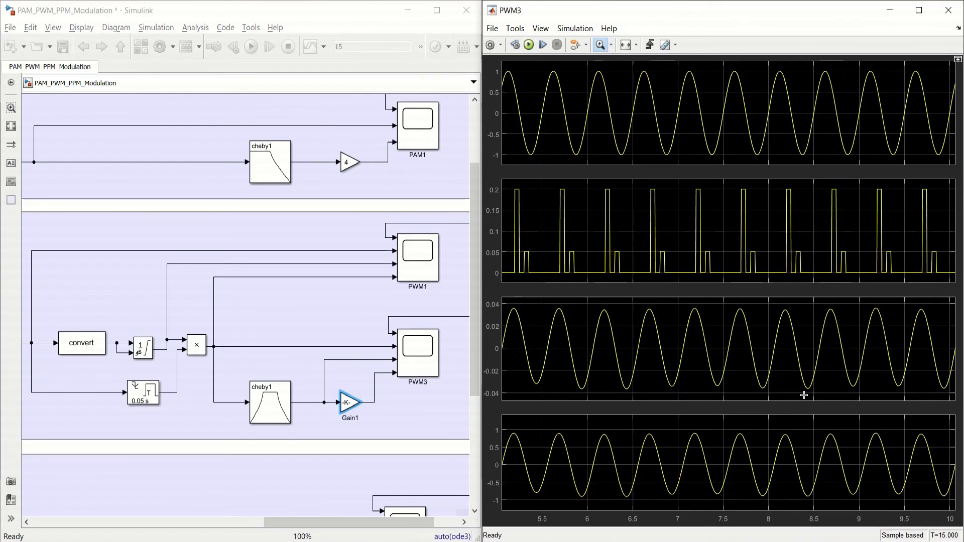
pyautogui.click(601, 46)
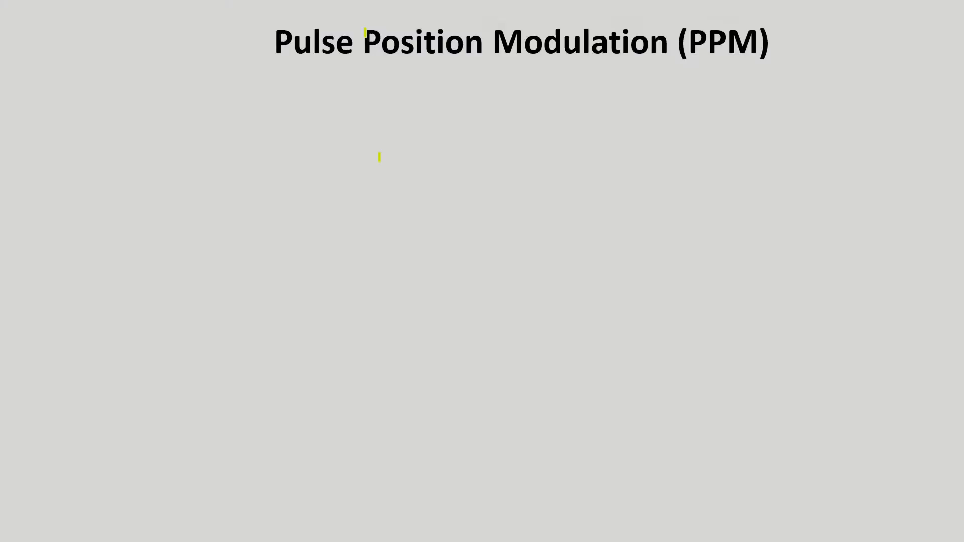
pyautogui.moveTo(364, 31)
pyautogui.mouseDown()
pyautogui.moveTo(431, 31)
pyautogui.moveTo(404, 44)
pyautogui.mouseUp()
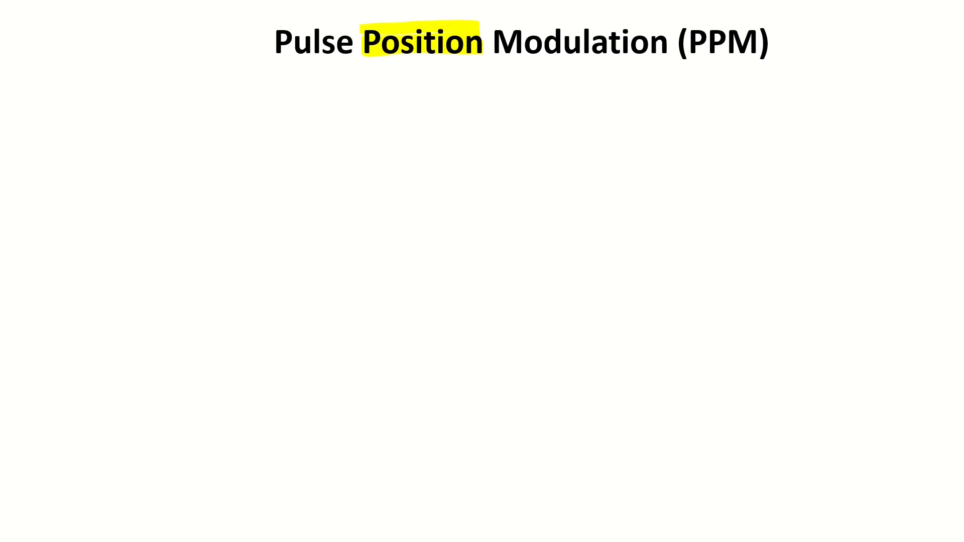
pyautogui.click(454, 29)
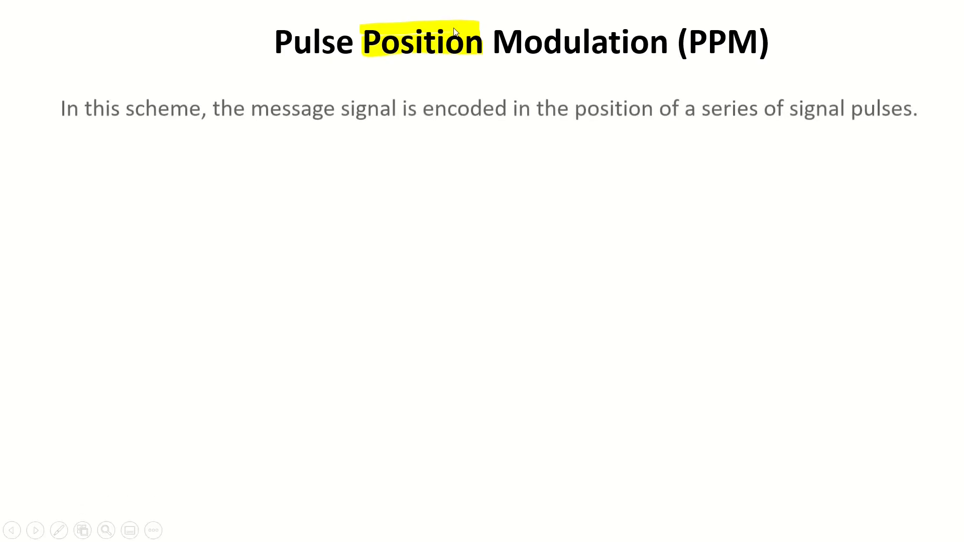
pyautogui.moveTo(253, 89); pyautogui.dragTo(385, 82)
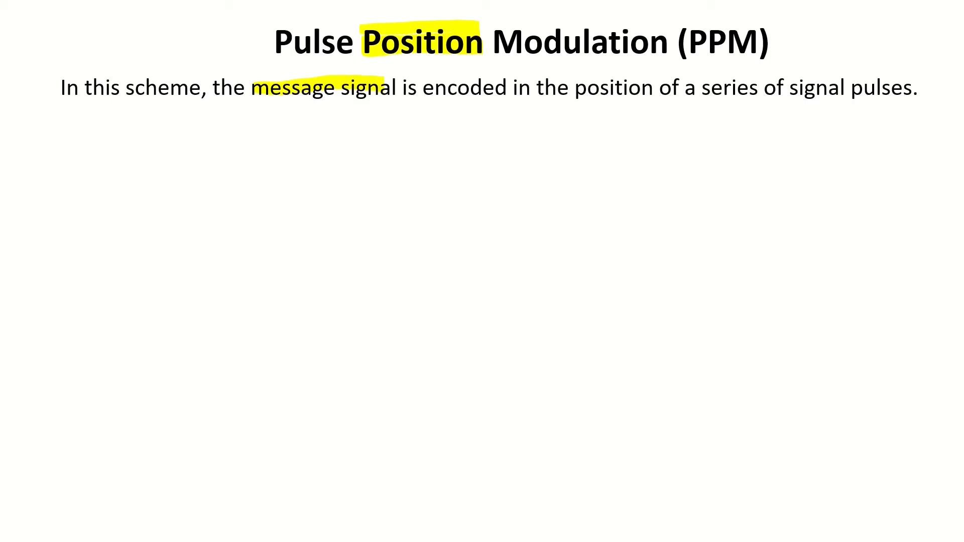
pyautogui.moveTo(574, 89); pyautogui.dragTo(644, 85)
pyautogui.press('Right')
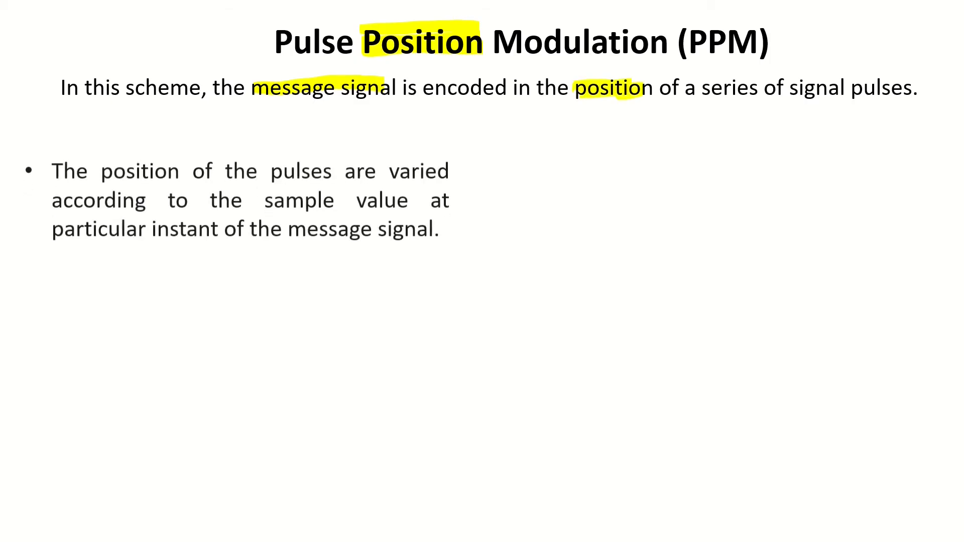
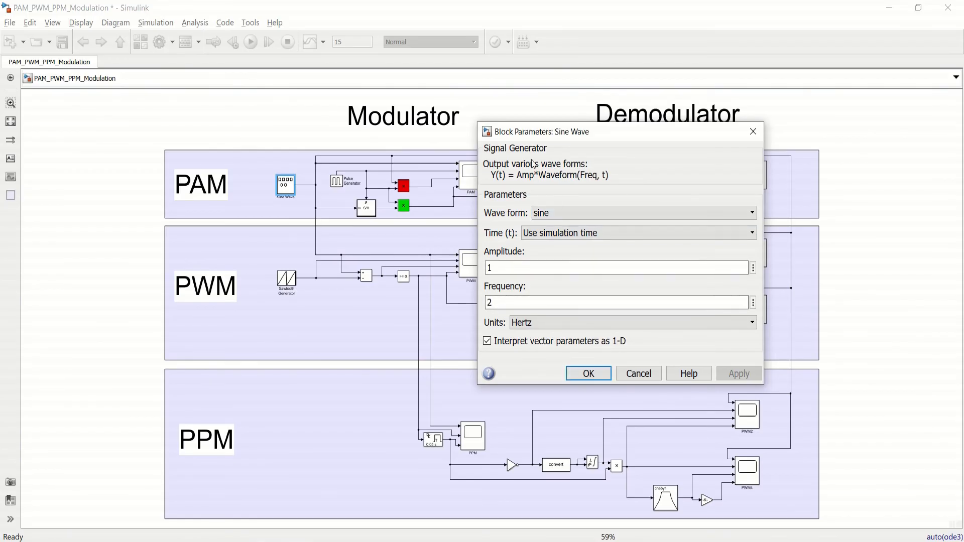
# - Close the Sine Wave block's parameters without changes and take a brief look at the block library
pyautogui.click(588, 374)
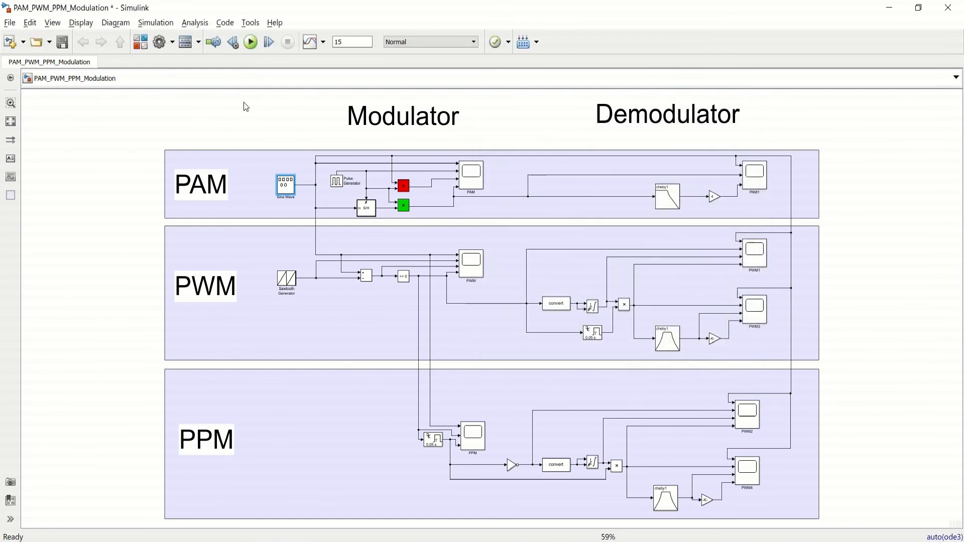
pyautogui.click(143, 44)
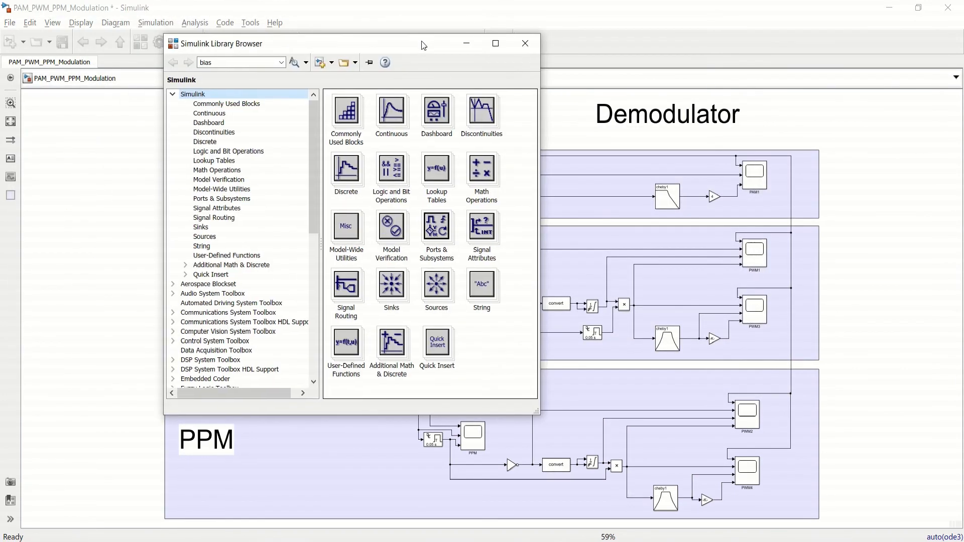
pyautogui.click(533, 46)
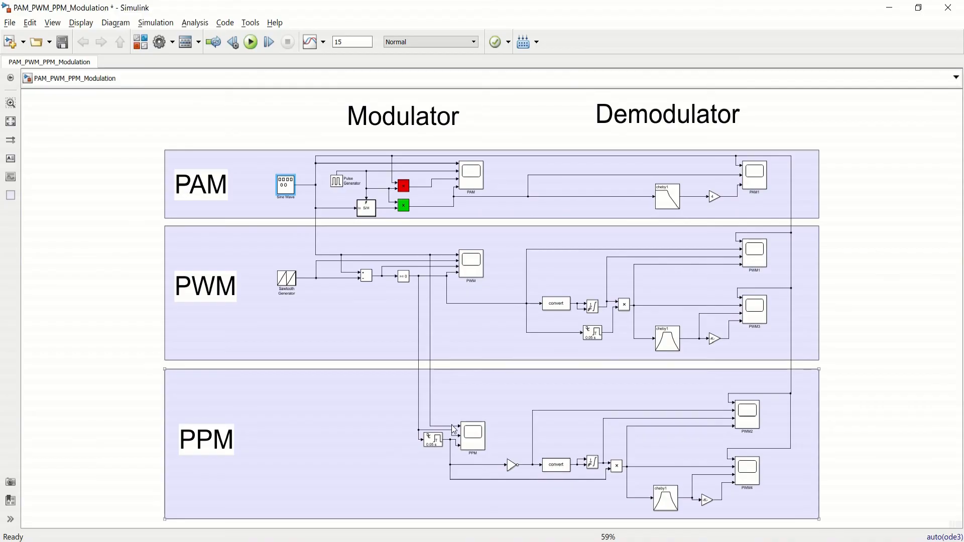
# - Review the Sawtooth Generator block's frequency in the PWM modulator, leaving its parameters as they are
pyautogui.click(193, 437)
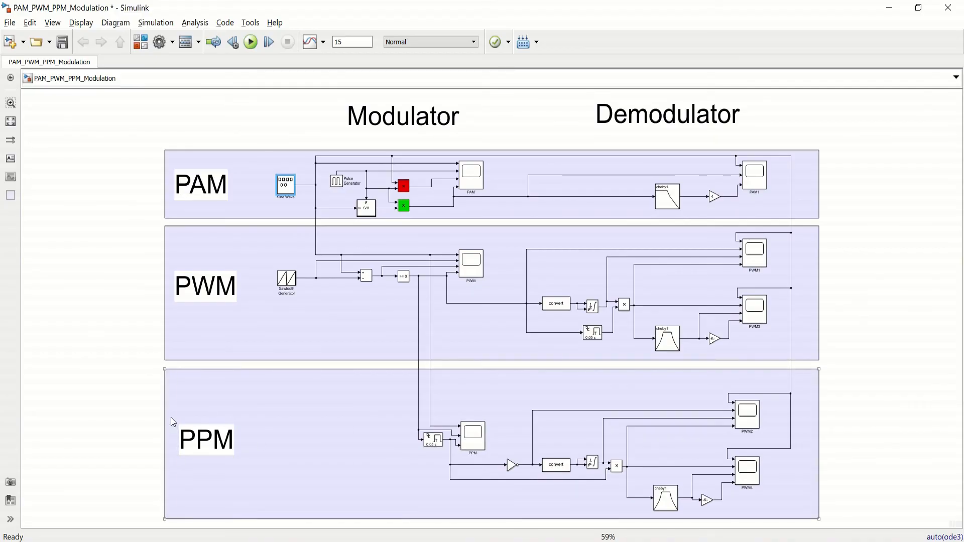
pyautogui.click(221, 294)
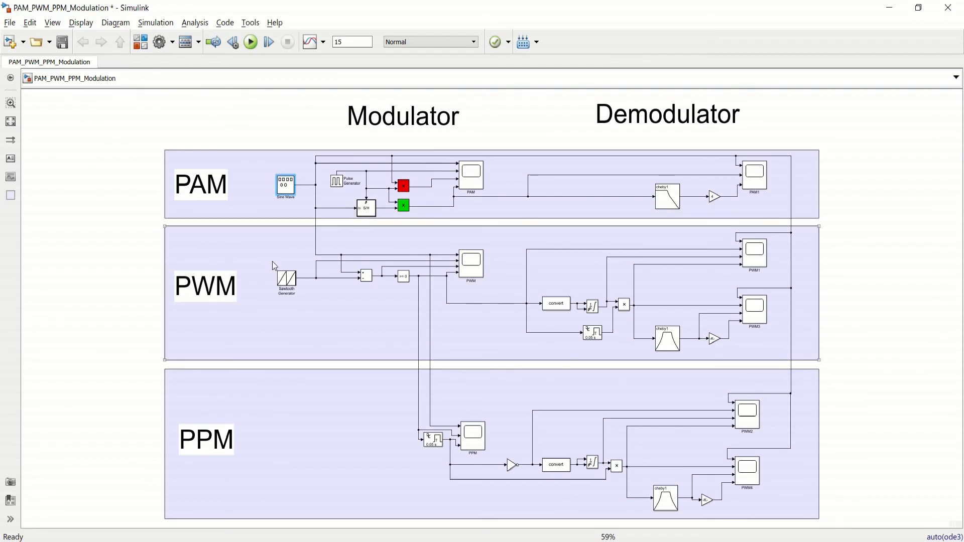
pyautogui.doubleClick(286, 279)
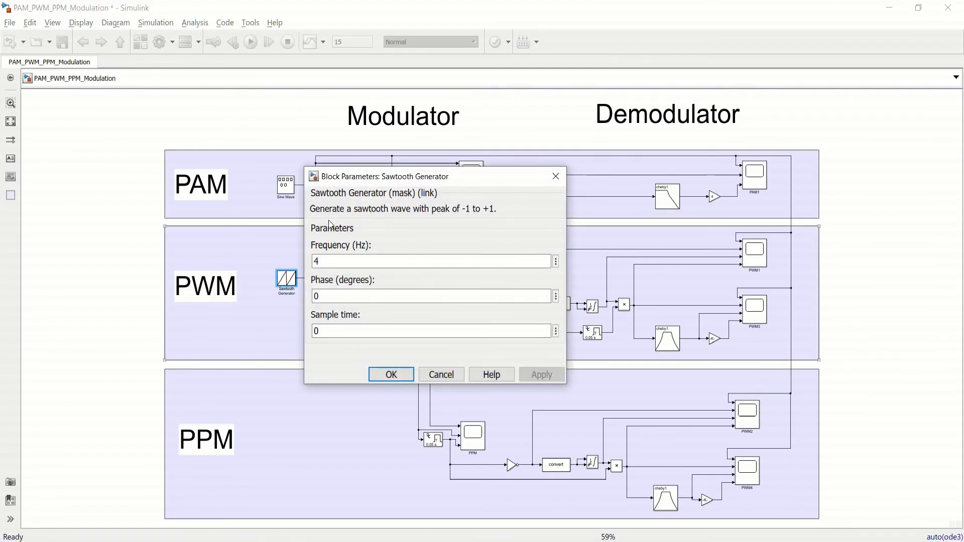
pyautogui.click(339, 257)
pyautogui.click(391, 375)
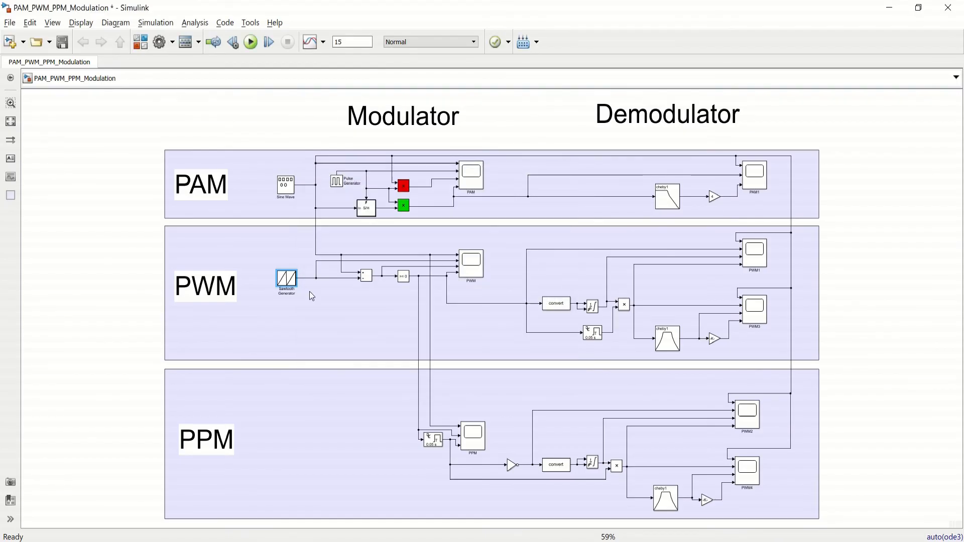
# - Review the Subtract block's list of signs and the Compare To Zero block's operator, leaving both as they are
pyautogui.doubleClick(366, 275)
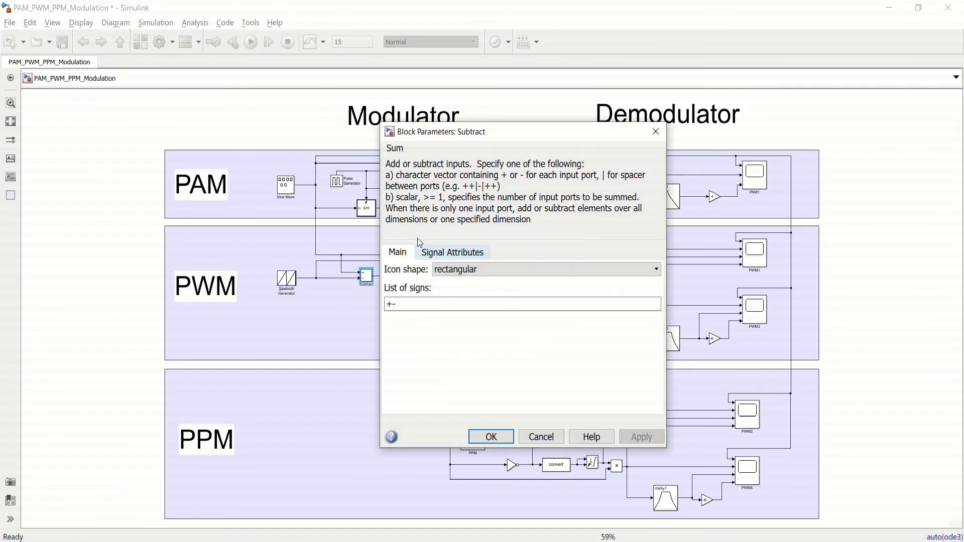
pyautogui.click(397, 306)
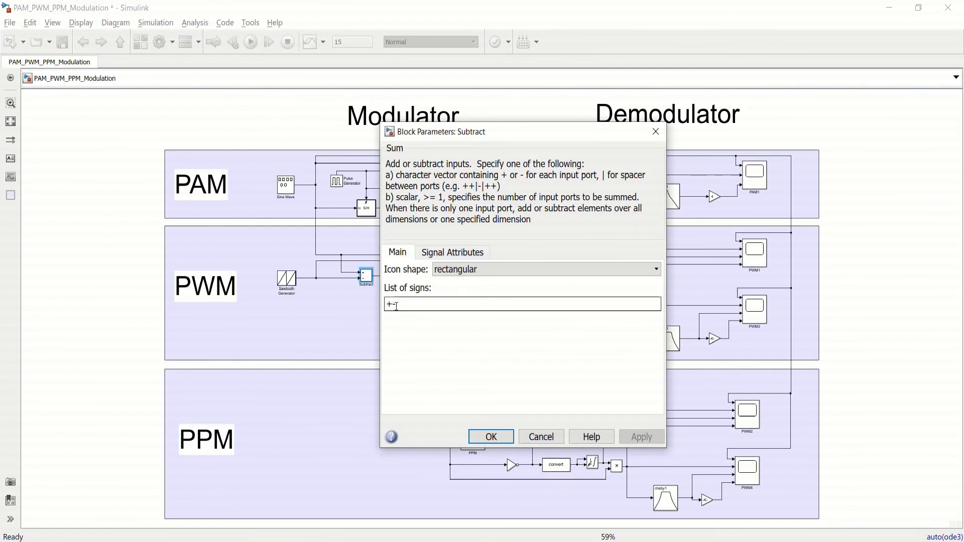
pyautogui.click(491, 437)
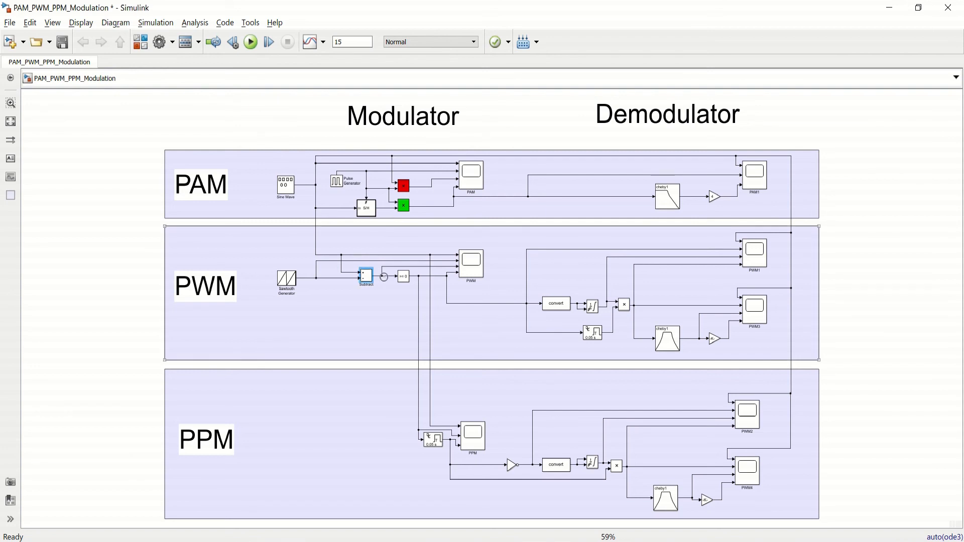
pyautogui.doubleClick(403, 276)
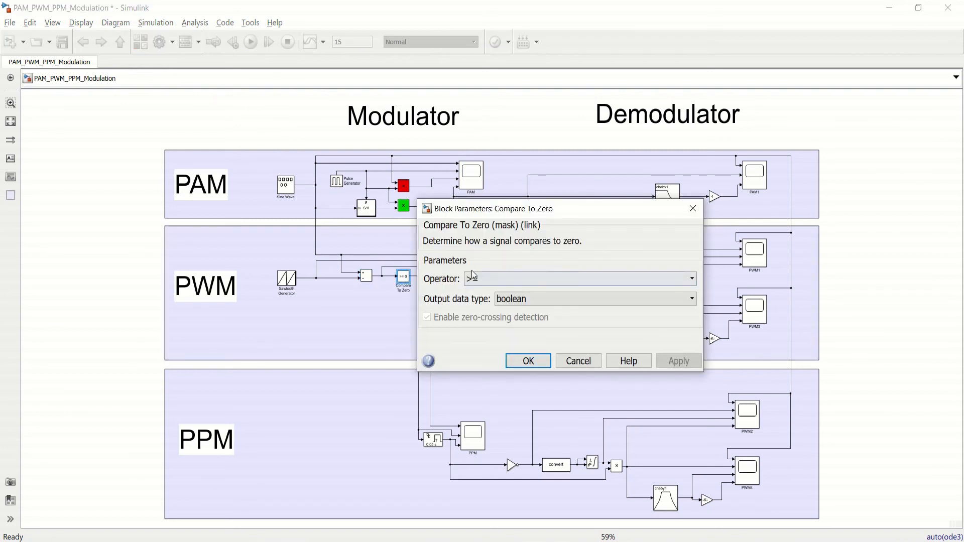
pyautogui.click(528, 361)
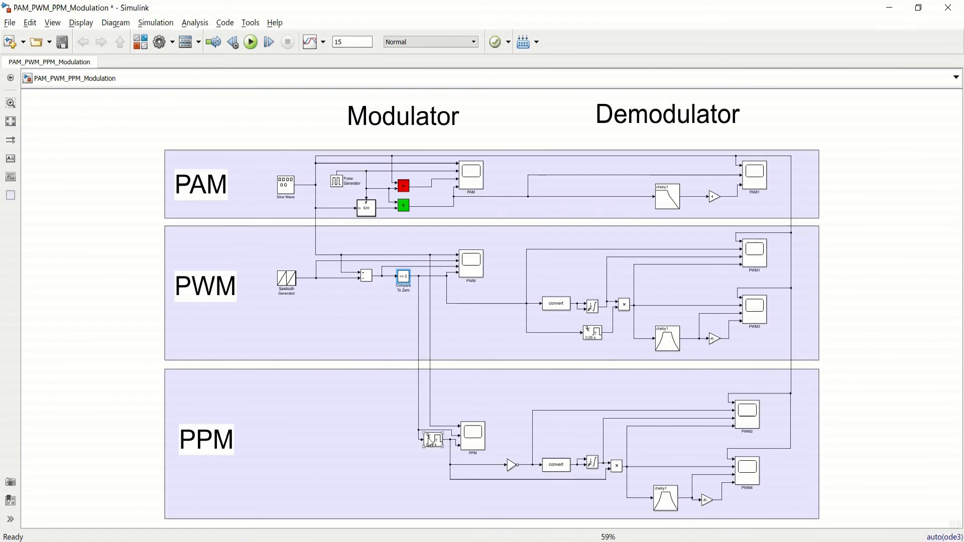
# - Review the edge detection and pulse duration of the Monostable block in the PPM modulator, leaving them as they are
pyautogui.scroll(2, 430, 441)
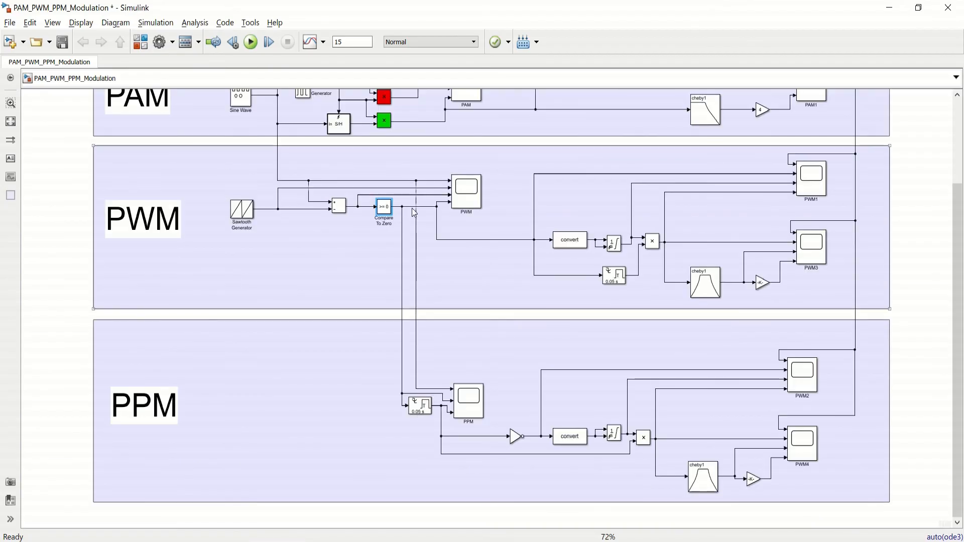
pyautogui.click(424, 409)
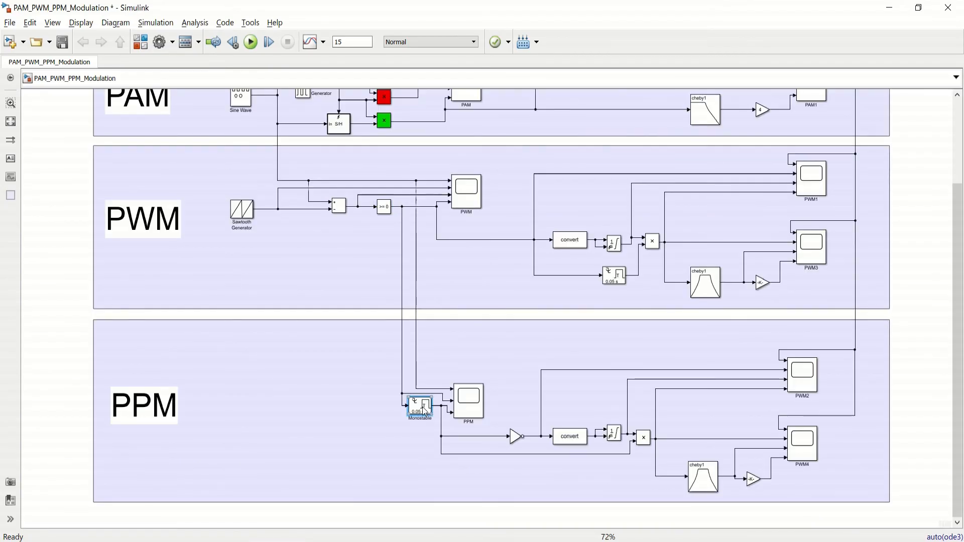
pyautogui.doubleClick(424, 409)
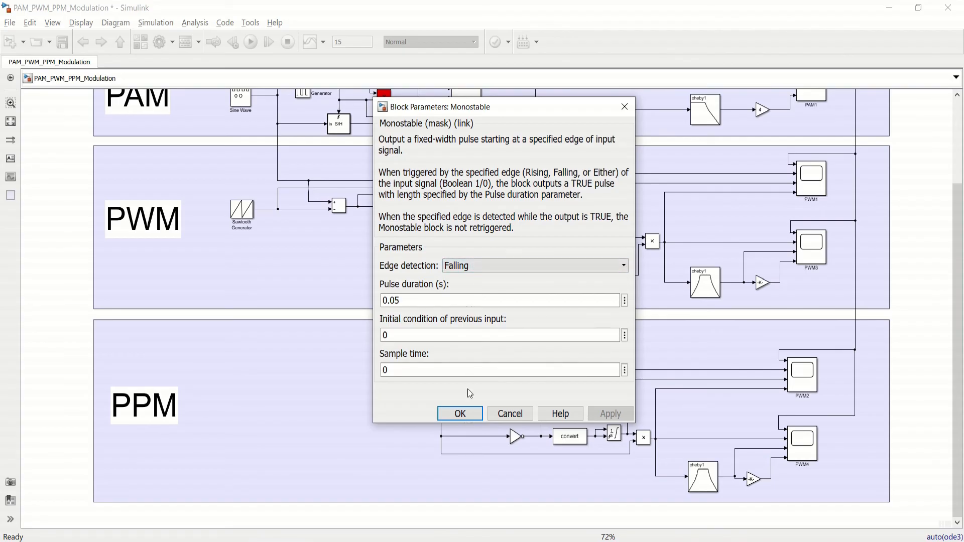
pyautogui.click(460, 413)
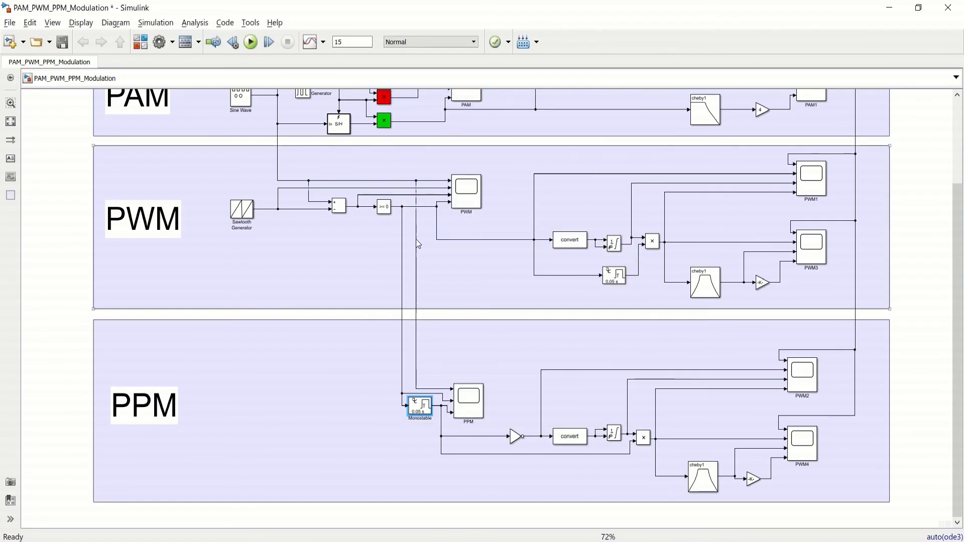
# - Examine the pulse falling edges in the PWM scope and recheck the PPM Monostable block's parameters against them
pyautogui.doubleClick(463, 196)
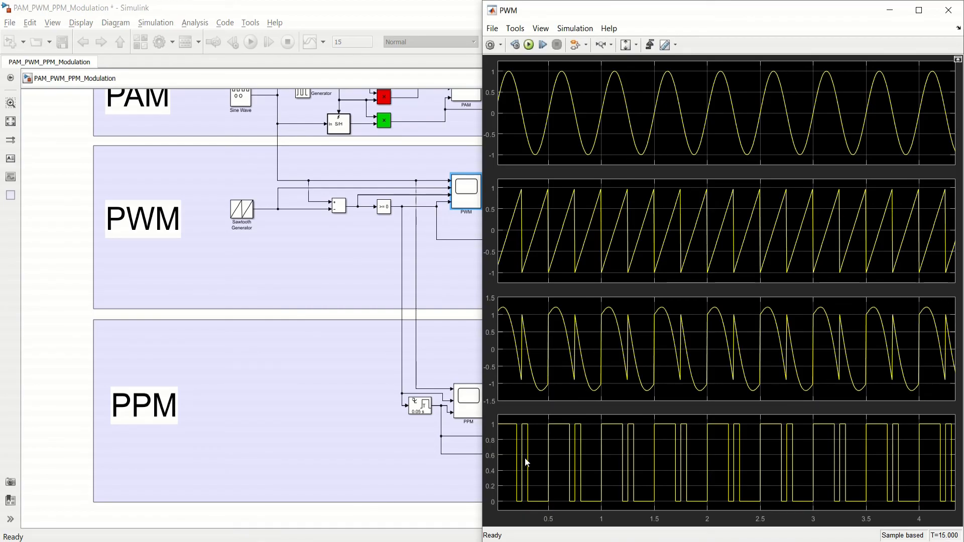
pyautogui.click(409, 407)
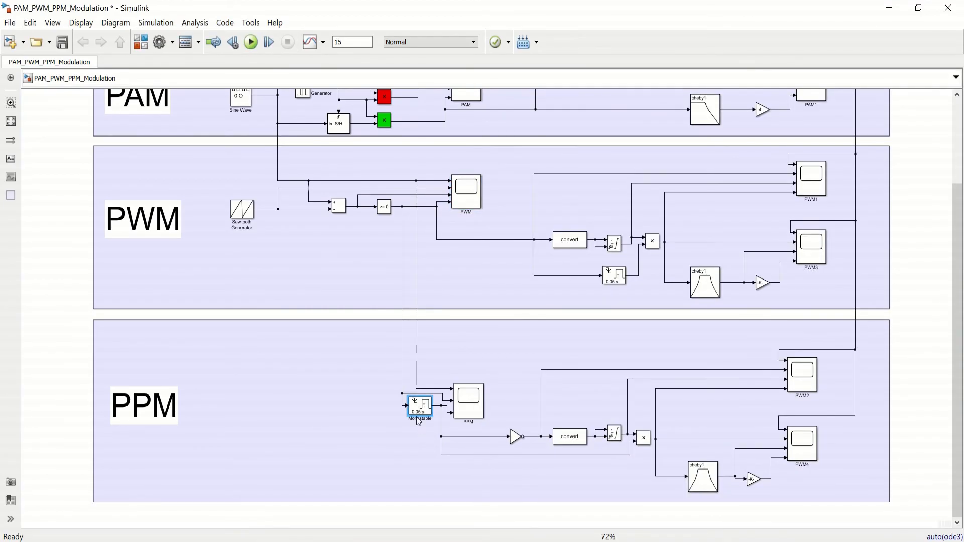
pyautogui.doubleClick(412, 407)
pyautogui.click(527, 530)
# - Trace the three signal lines feeding the PPM scope and open that scope
pyautogui.click(438, 389)
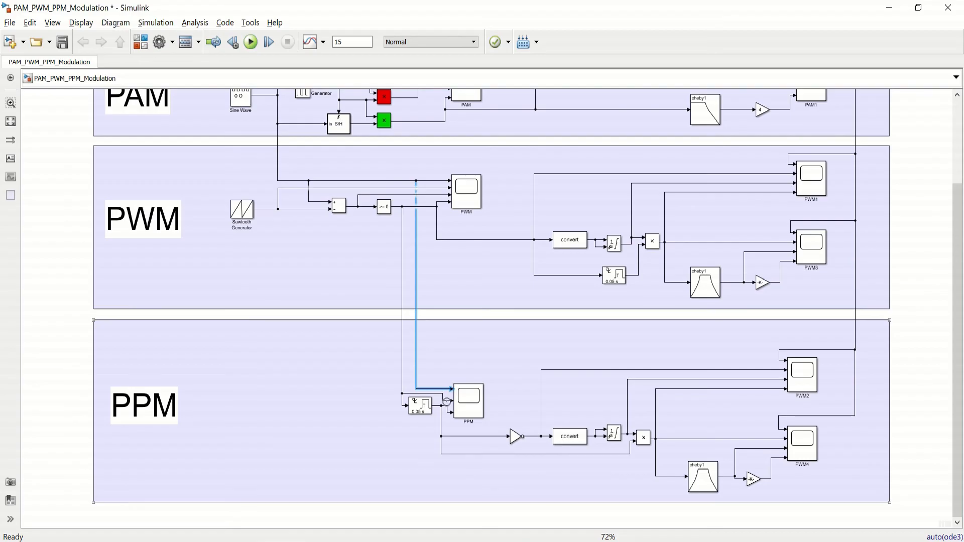
pyautogui.click(439, 399)
pyautogui.click(437, 407)
pyautogui.doubleClick(472, 400)
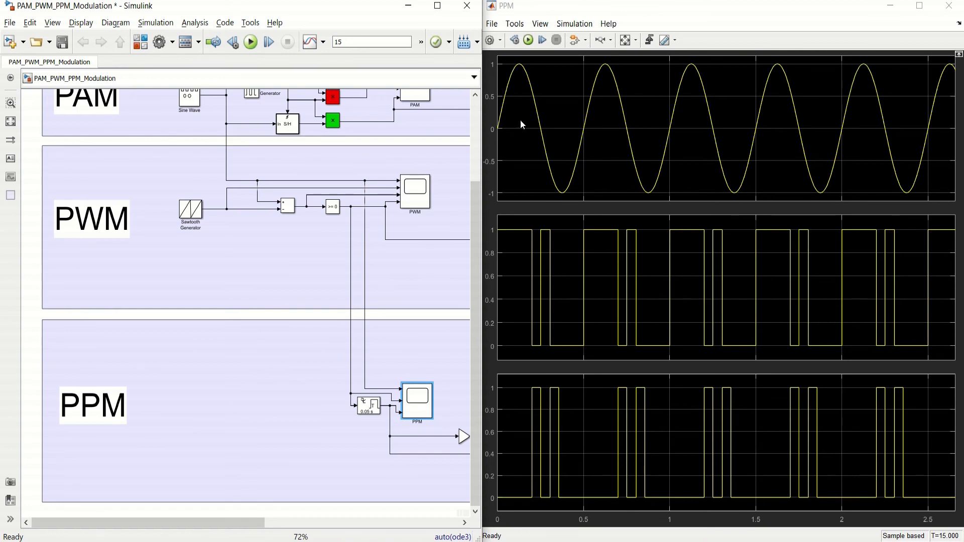
# - Match the message signal line and the Compare To Zero output line to the first two plots of the PPM scope
pyautogui.click(365, 361)
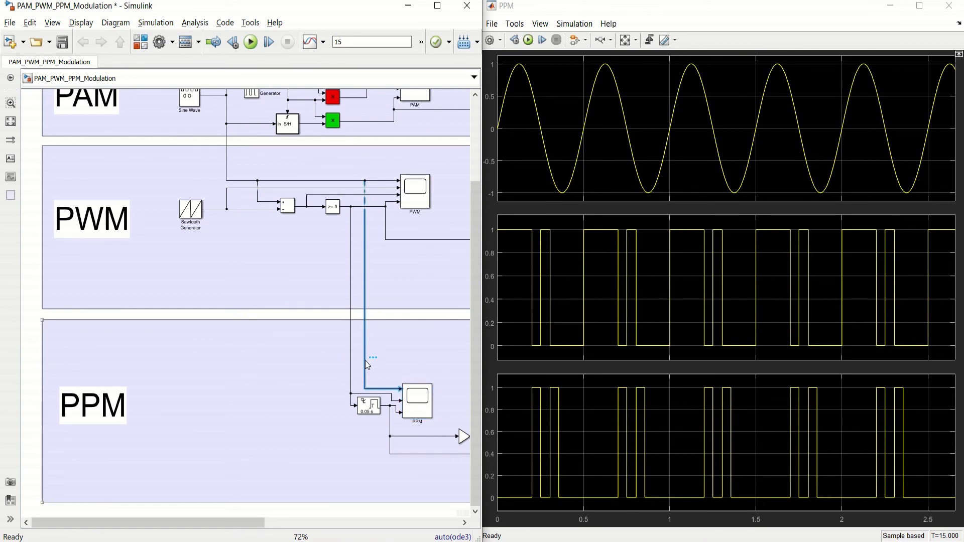
pyautogui.click(622, 257)
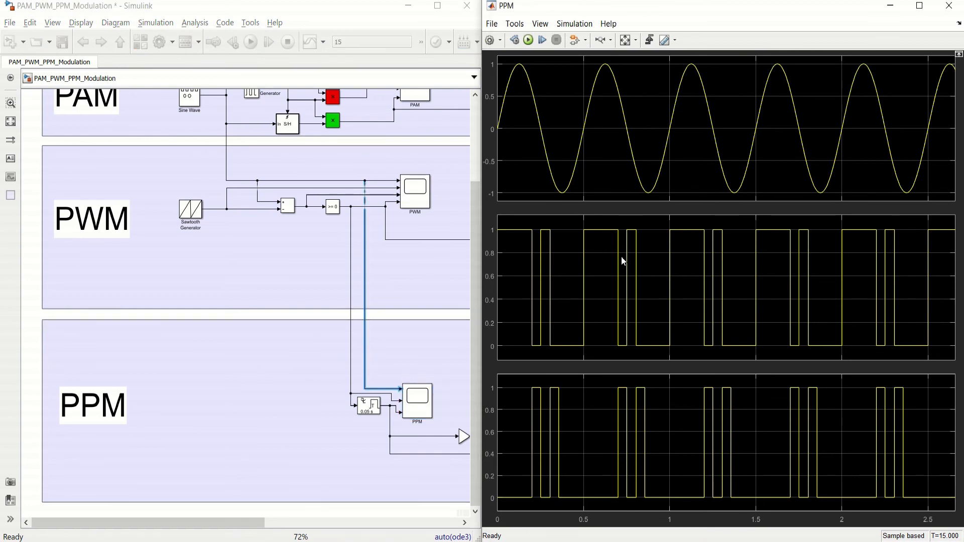
pyautogui.click(414, 189)
pyautogui.click(345, 207)
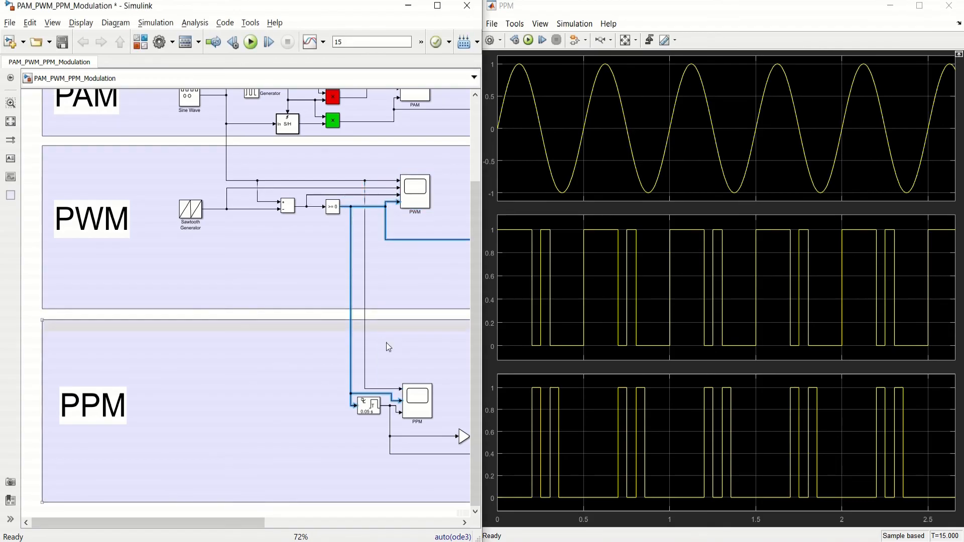
# - Trace the Monostable output line from the PPM scope to the inverter and product block of the PPM demodulator
pyautogui.click(620, 298)
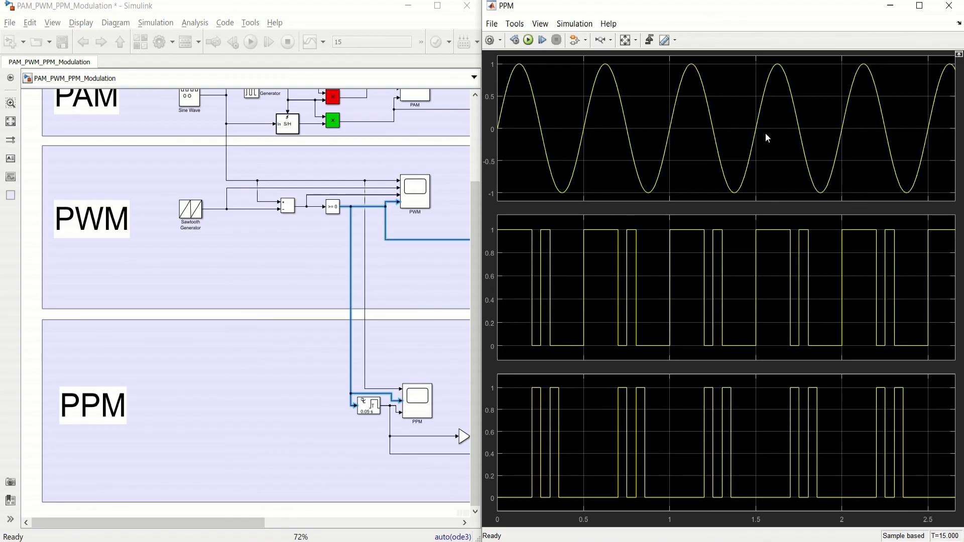
pyautogui.click(103, 423)
pyautogui.moveTo(170, 522); pyautogui.dragTo(263, 526)
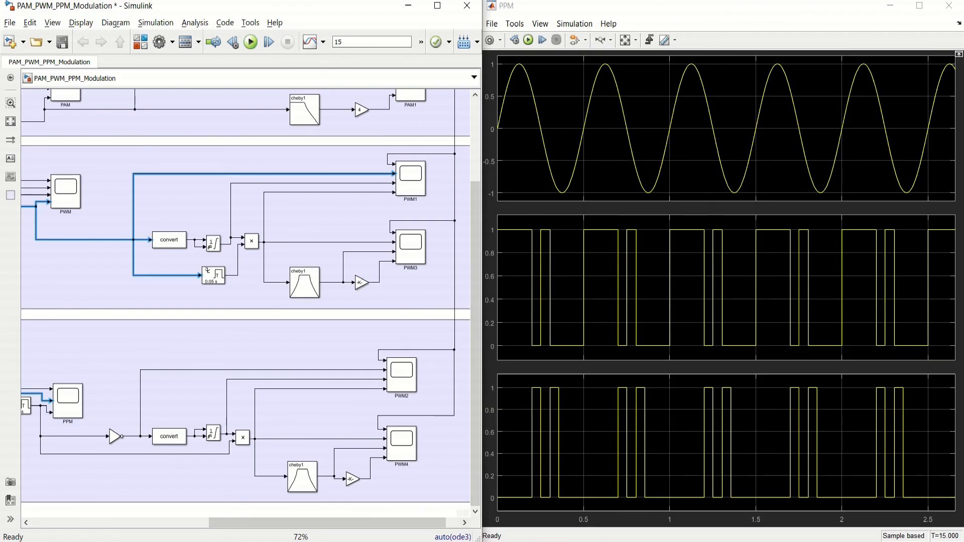
pyautogui.moveTo(400, 524); pyautogui.dragTo(387, 528)
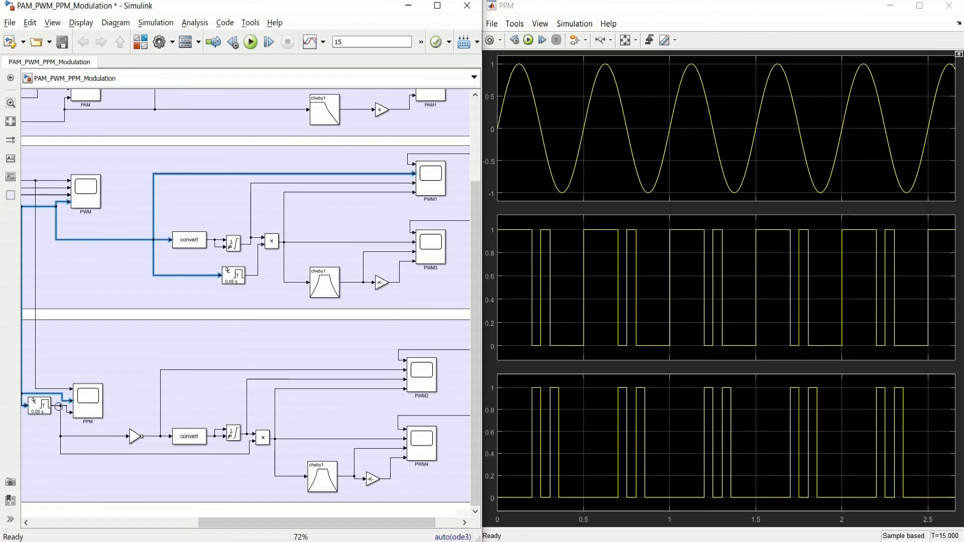
pyautogui.click(60, 408)
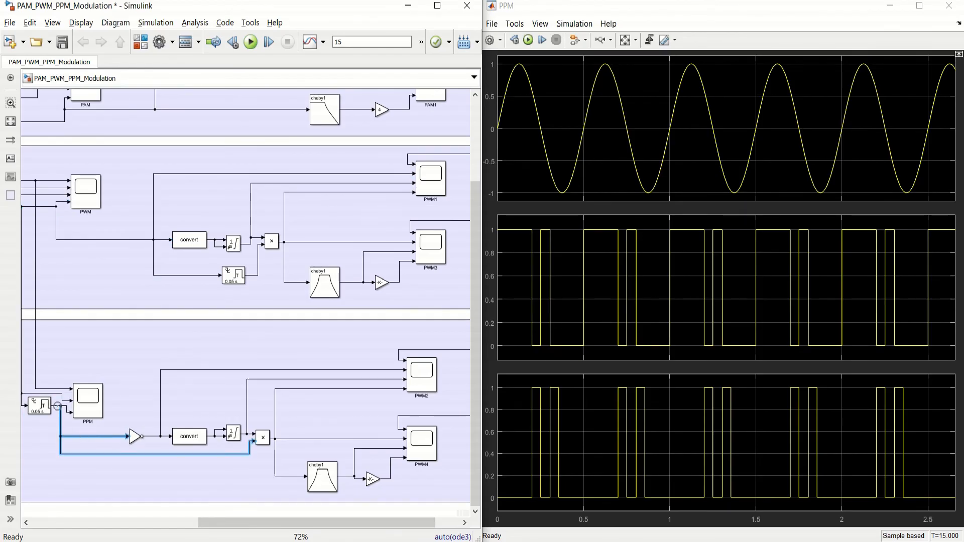
# - Review the logical operator and icon shape of the NOT block in the PPM demodulator, leaving them as they are
pyautogui.click(135, 436)
pyautogui.doubleClick(135, 437)
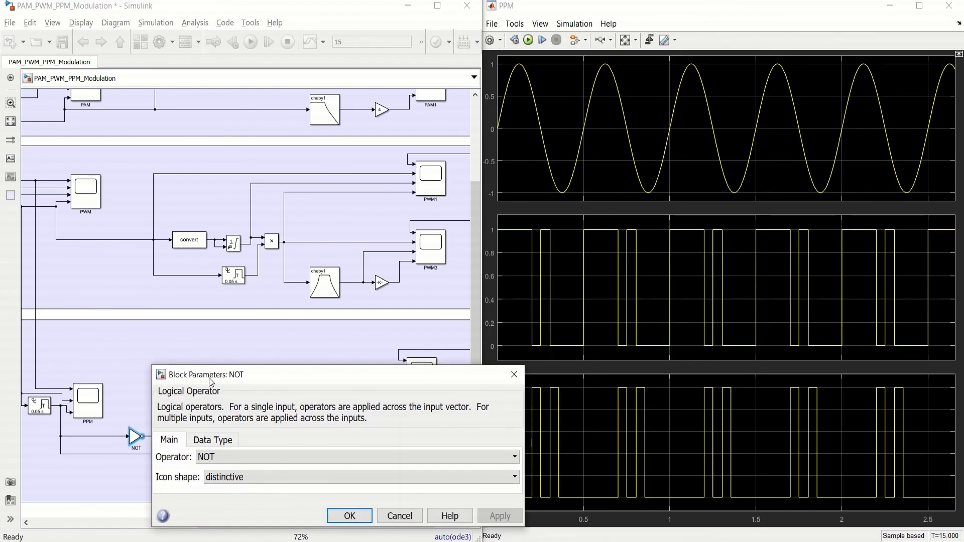
pyautogui.moveTo(210, 382); pyautogui.dragTo(215, 328)
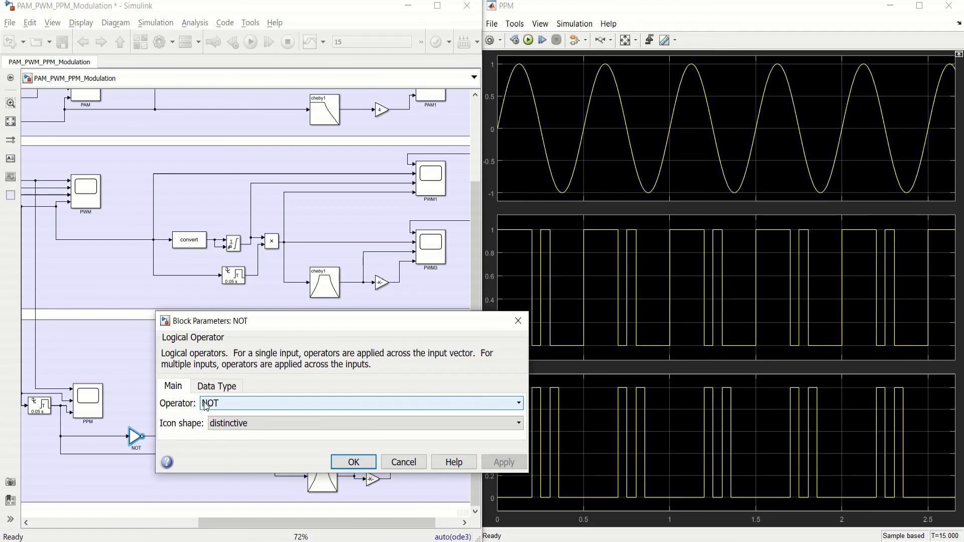
pyautogui.click(354, 462)
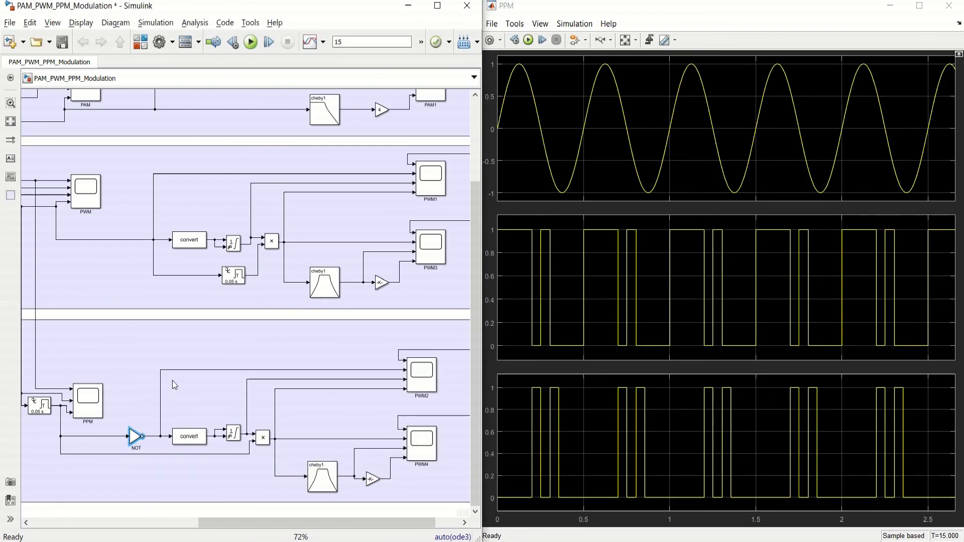
# - Open the PWM2 scope and match the message signal line to its first plot
pyautogui.doubleClick(428, 372)
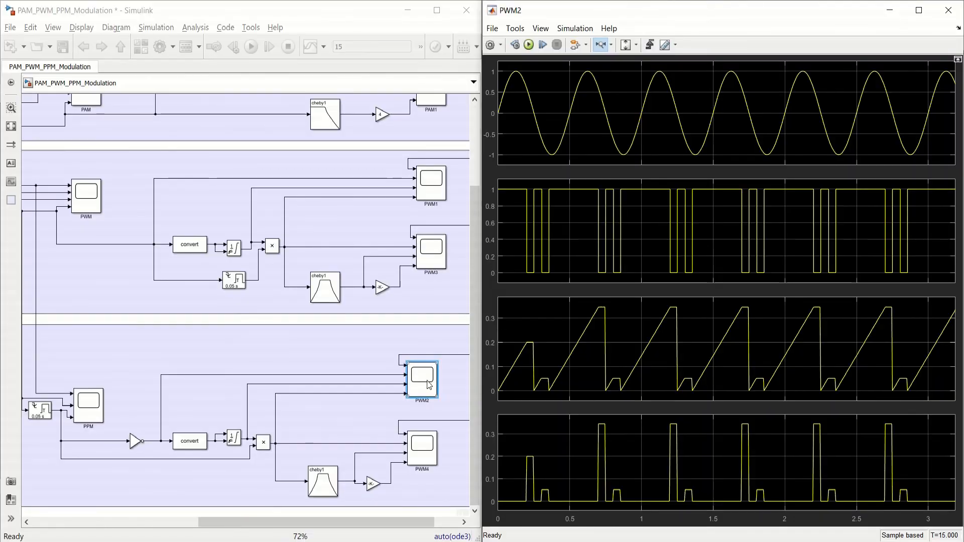
pyautogui.click(437, 355)
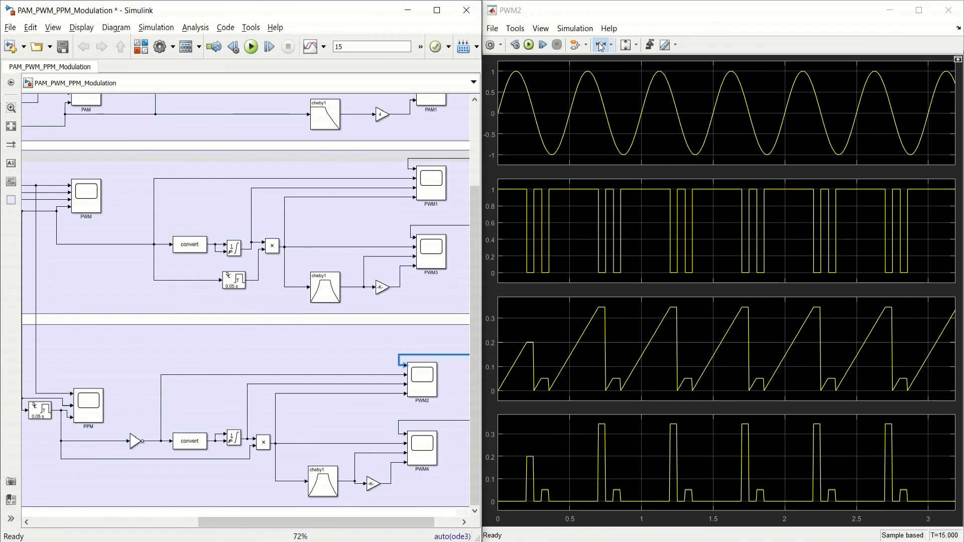
pyautogui.click(541, 79)
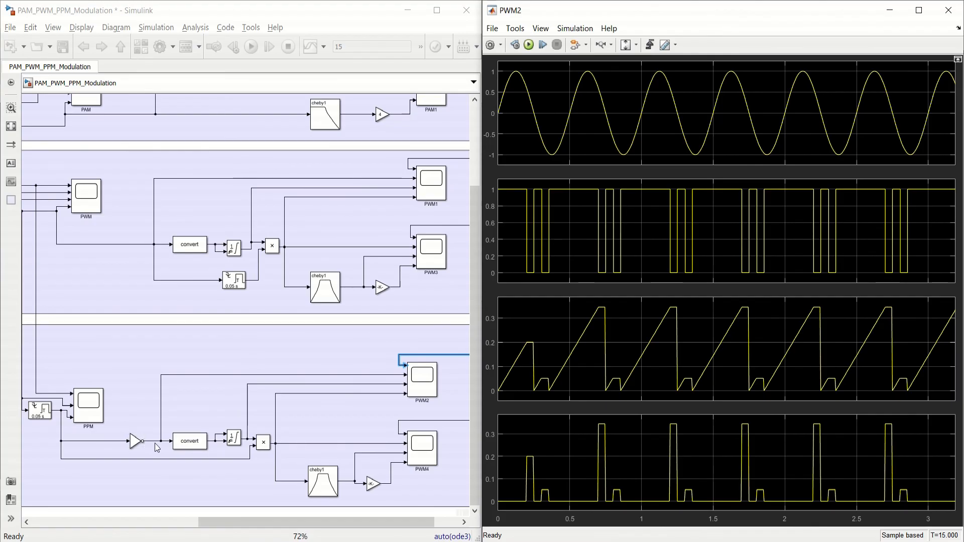
# - Check the parameters of the PPM demodulator's Data Type Conversion1 block without changing them
pyautogui.click(193, 444)
pyautogui.doubleClick(190, 441)
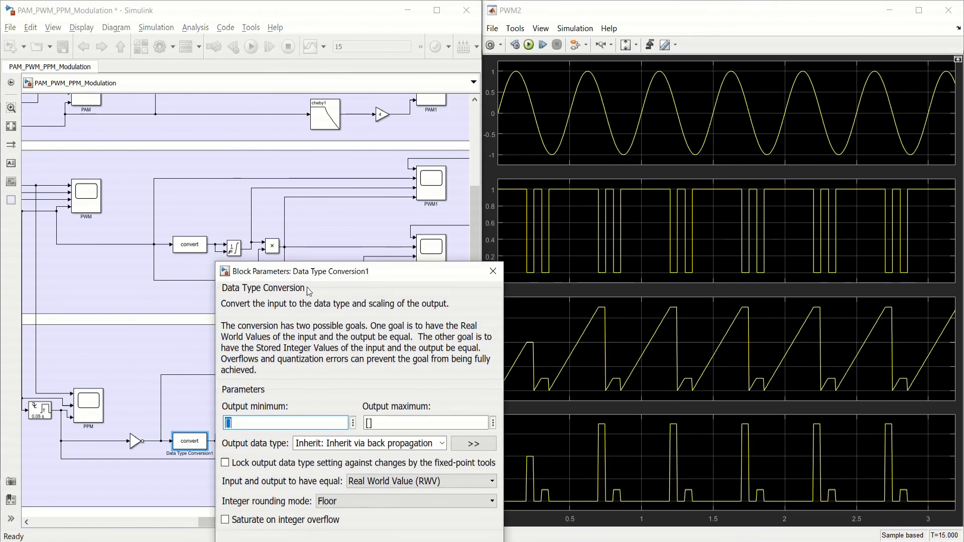
pyautogui.press('Escape')
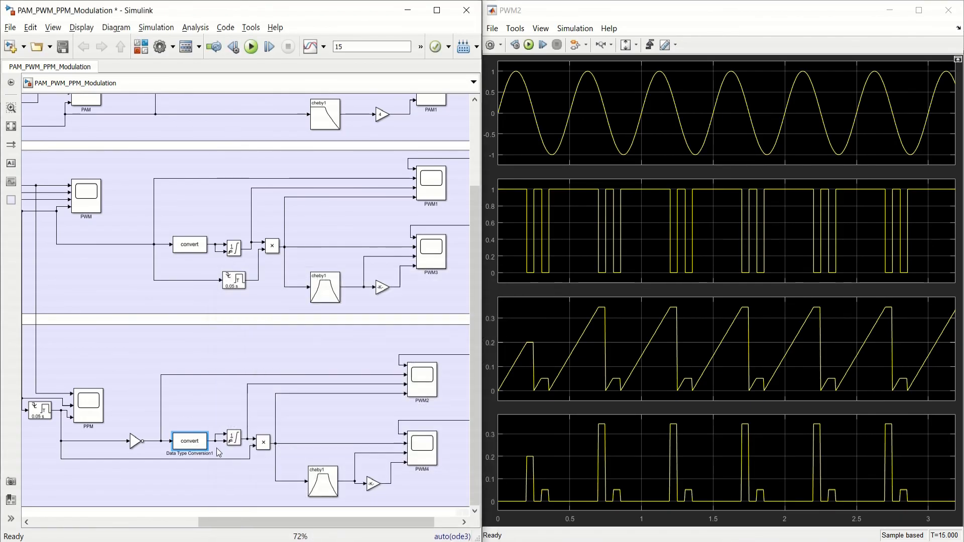
# - Review the external reset and saturation limits of the Integrator Limited1 block, comparing them with the waveforms in the PWM2 scope
pyautogui.doubleClick(234, 439)
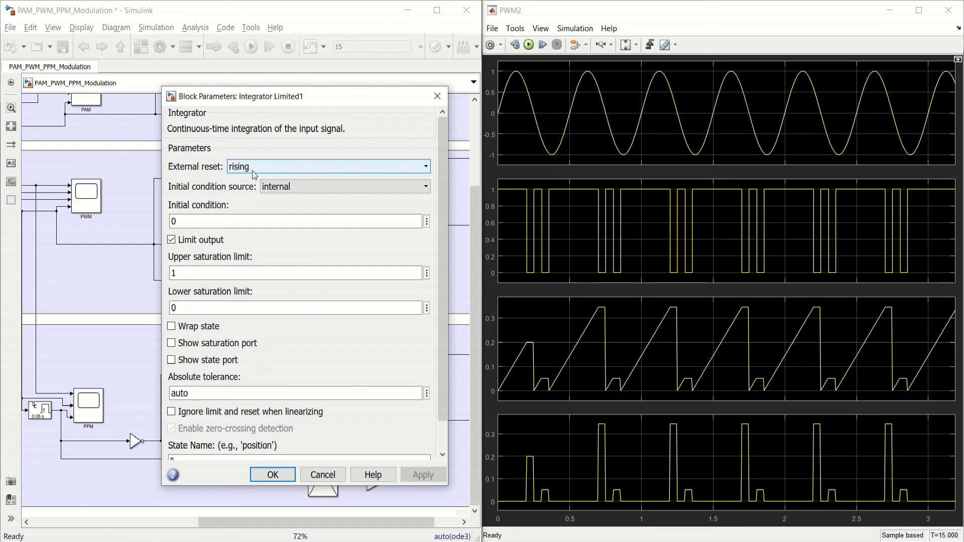
pyautogui.click(278, 478)
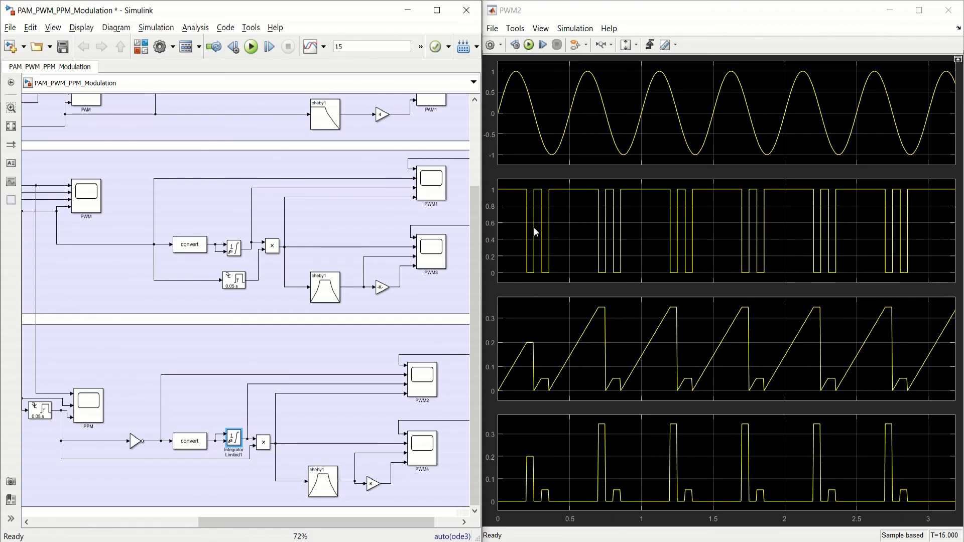
pyautogui.doubleClick(231, 441)
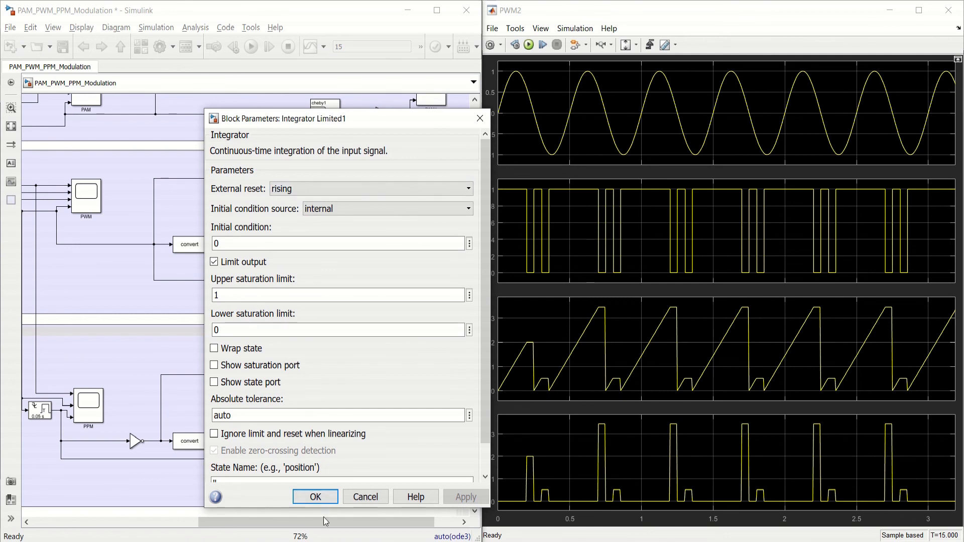
pyautogui.click(327, 498)
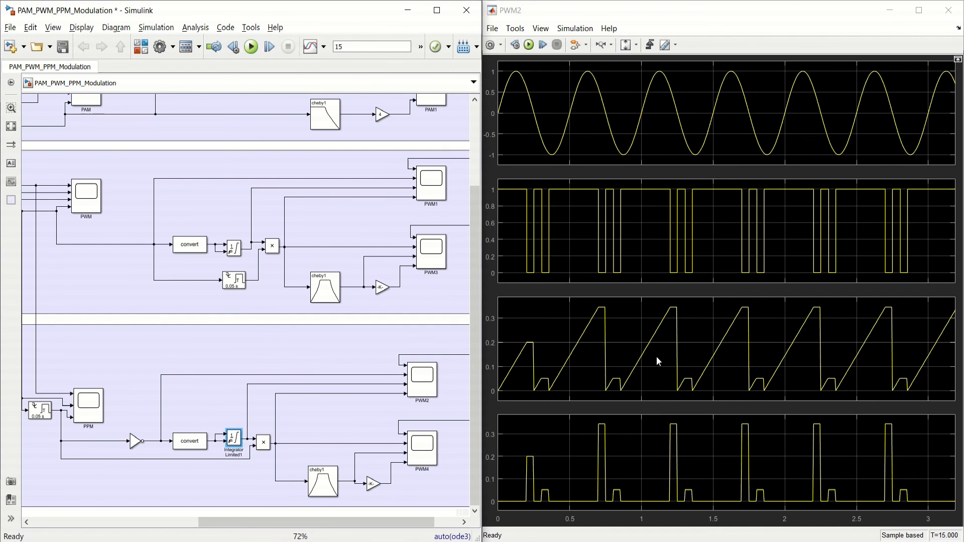
# - Trace the Monostable pulses and product output to the fourth PWM2 plot, and check the Product2 block's parameters
pyautogui.click(41, 416)
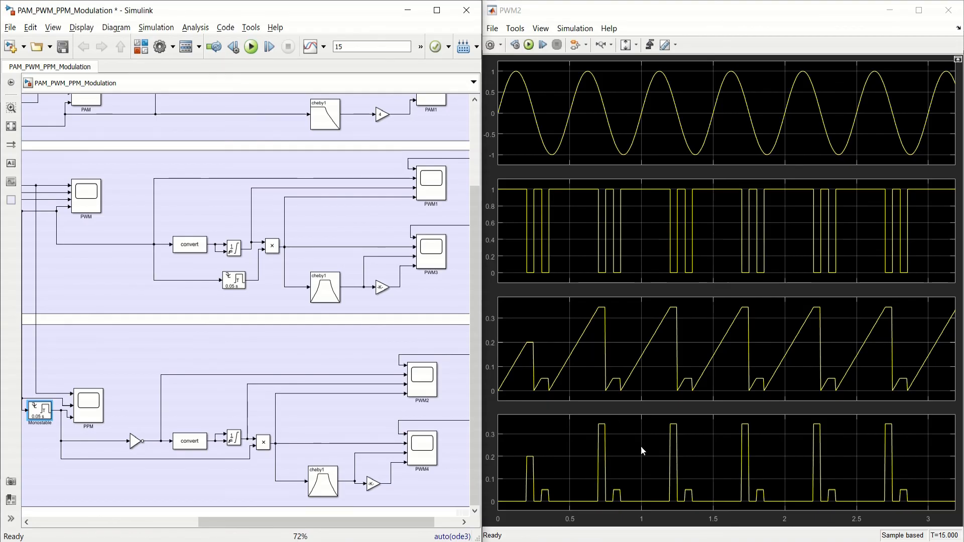
pyautogui.click(393, 394)
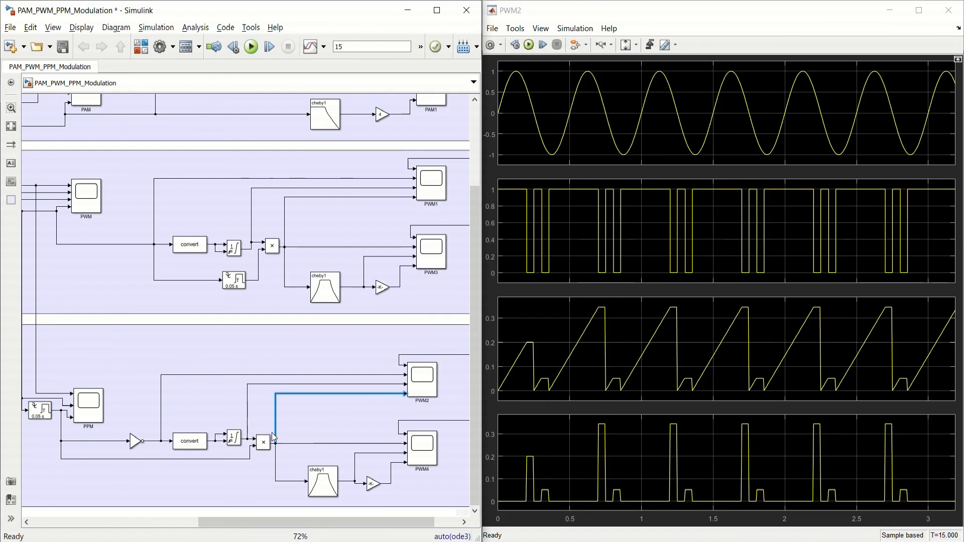
pyautogui.doubleClick(264, 442)
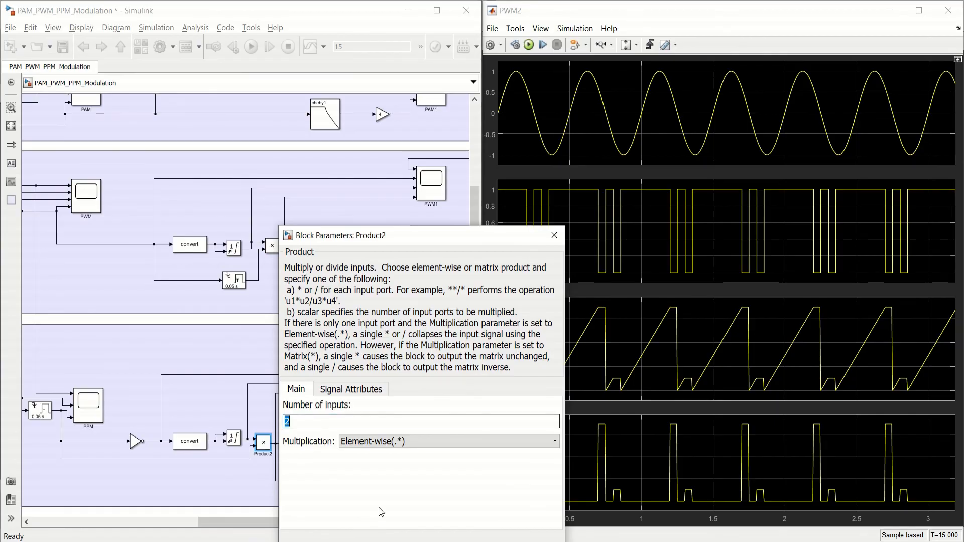
pyautogui.press('Escape')
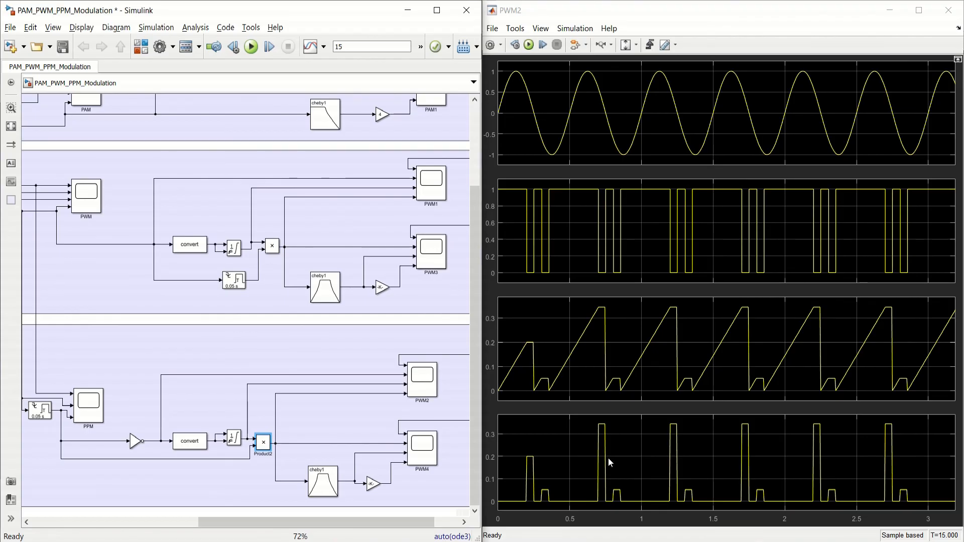
# - Review the design method, filter order and passband edges of the Analog Filter Design2 block, leaving them as they are
pyautogui.doubleClick(338, 491)
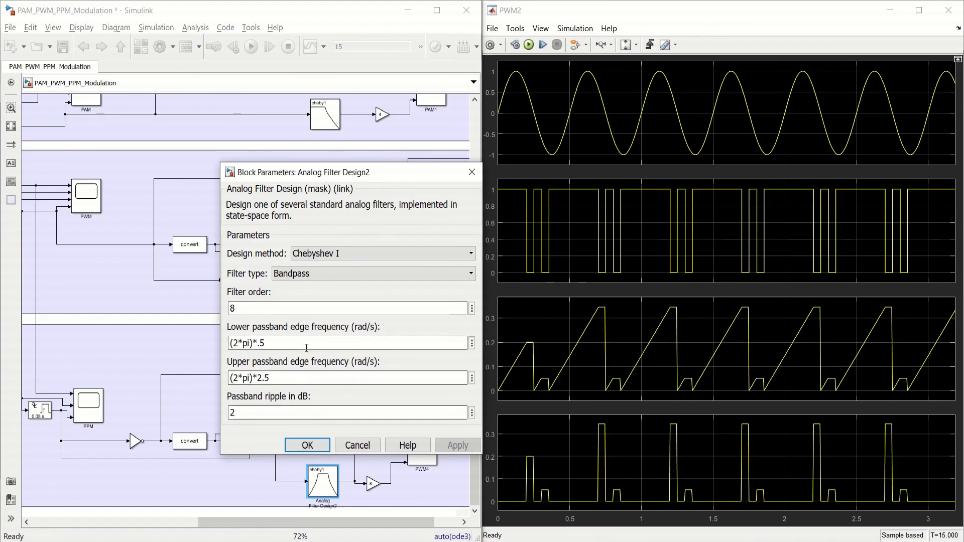
pyautogui.click(232, 308)
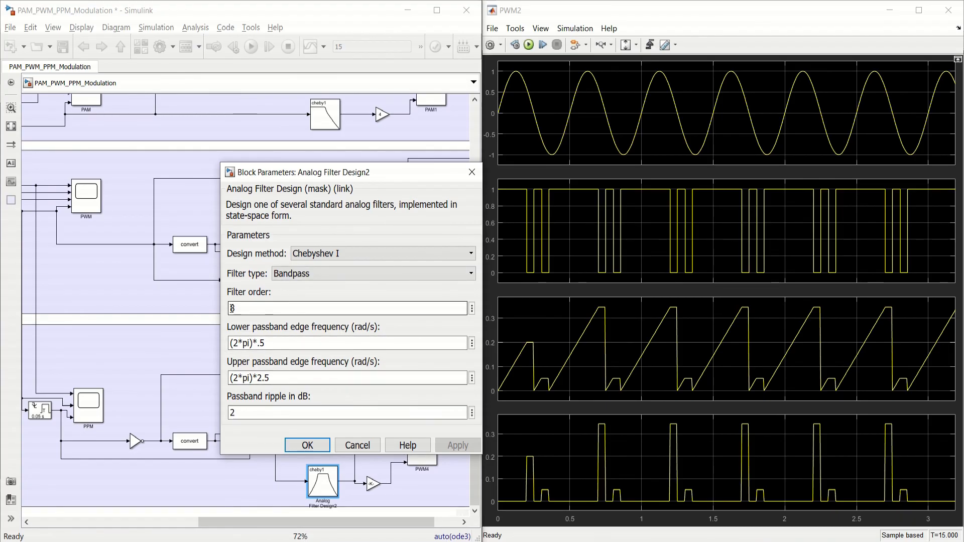
pyautogui.click(308, 445)
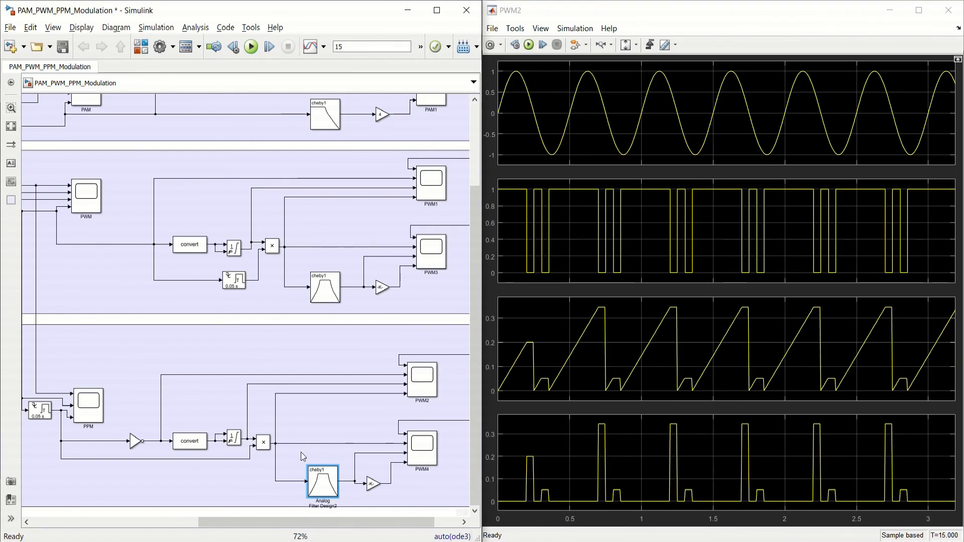
# - Open the PWM4 scope and match the message signal line and the Product2 output line to its first two plots
pyautogui.doubleClick(426, 456)
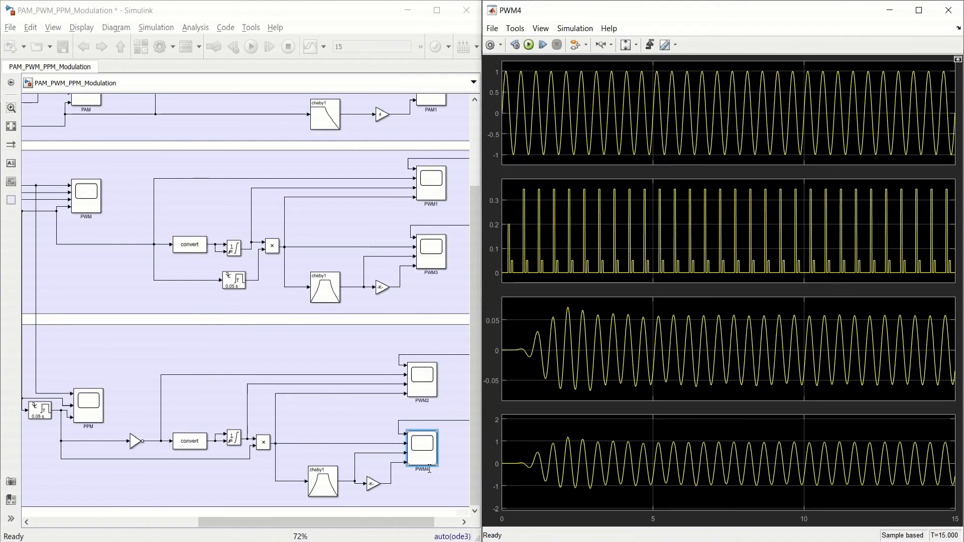
pyautogui.click(422, 454)
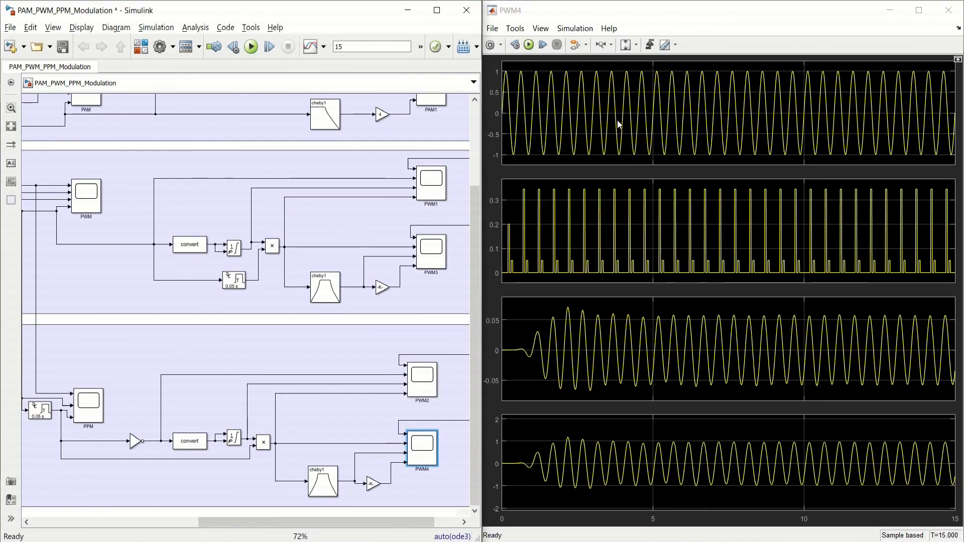
pyautogui.click(407, 420)
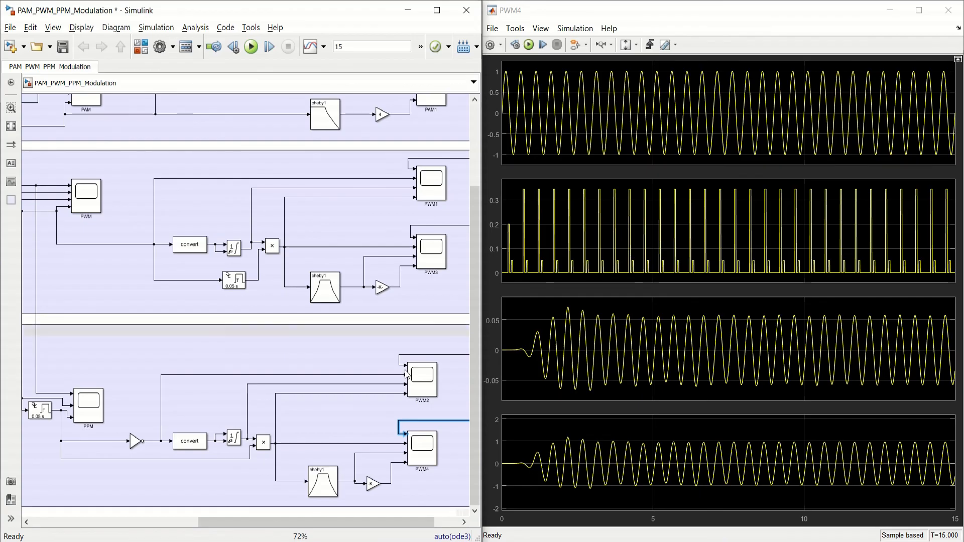
pyautogui.click(263, 442)
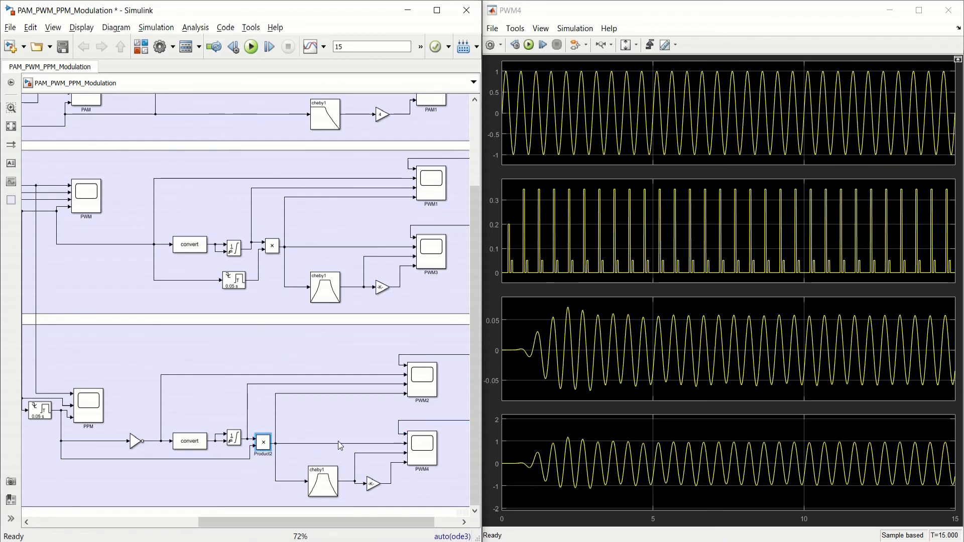
pyautogui.click(338, 443)
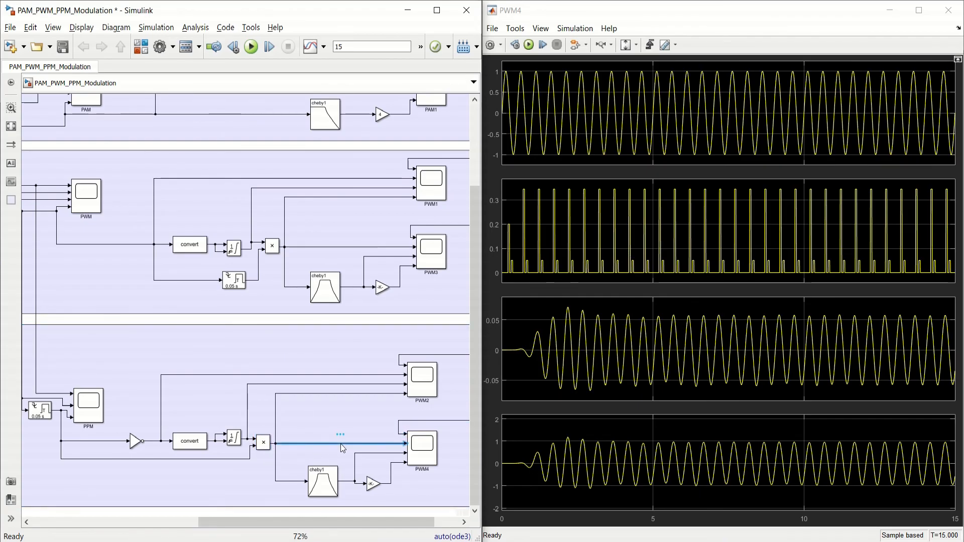
pyautogui.click(427, 386)
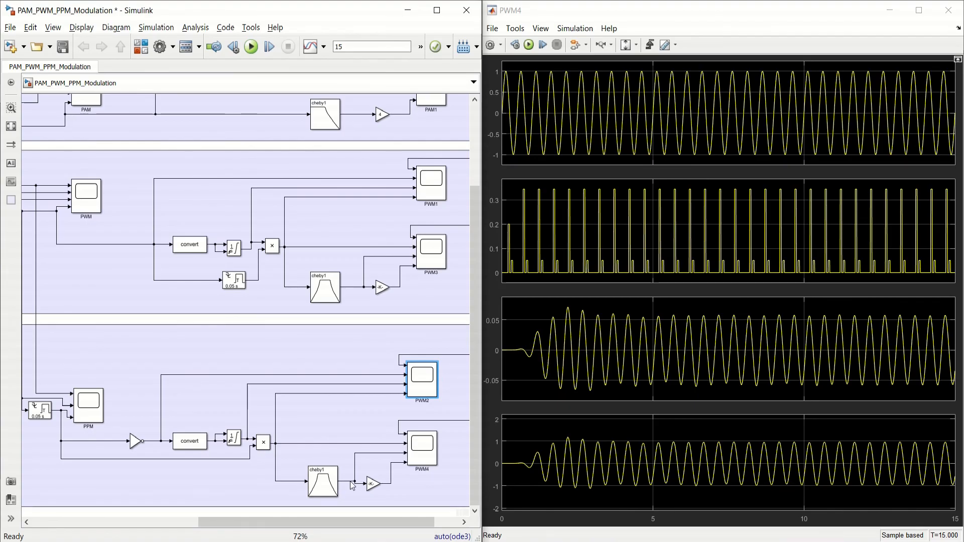
# - Check the Gain2 block's gain, and zoom the PWM4 scope's time axis to about 5 to 10 seconds
pyautogui.doubleClick(373, 485)
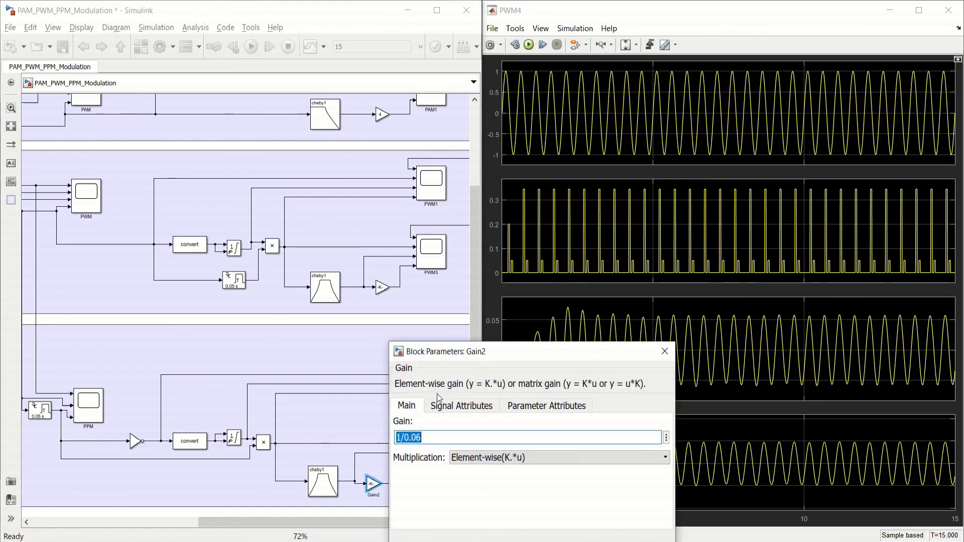
pyautogui.moveTo(328, 258); pyautogui.dragTo(301, 191)
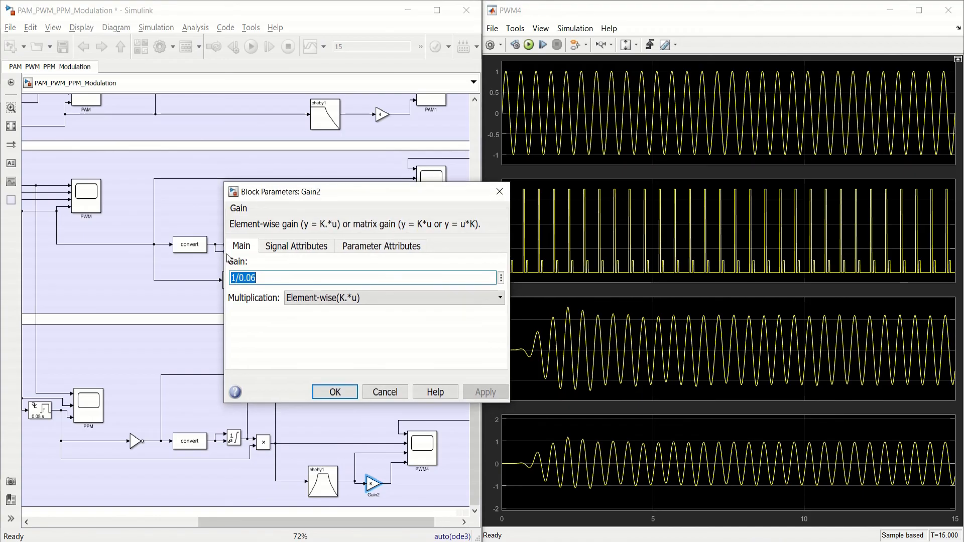
pyautogui.click(336, 394)
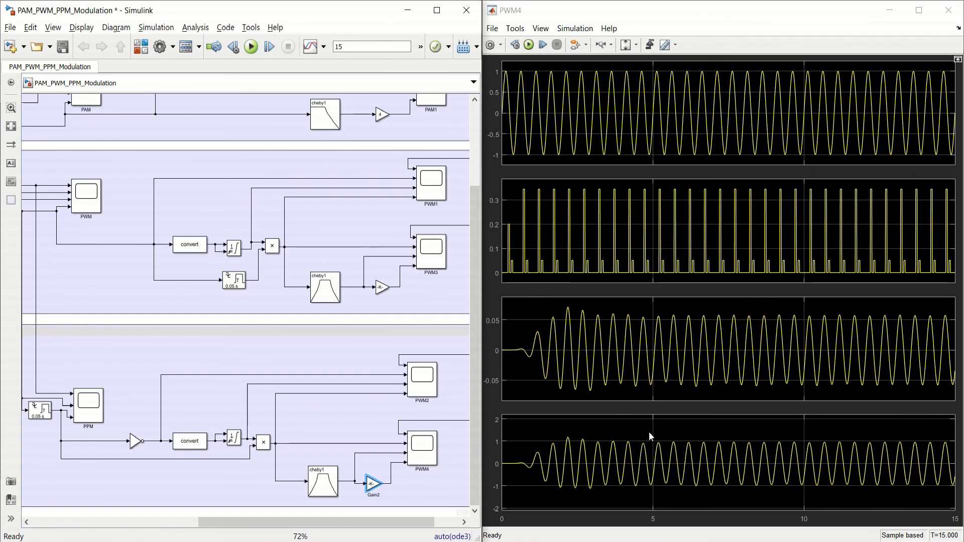
pyautogui.click(684, 364)
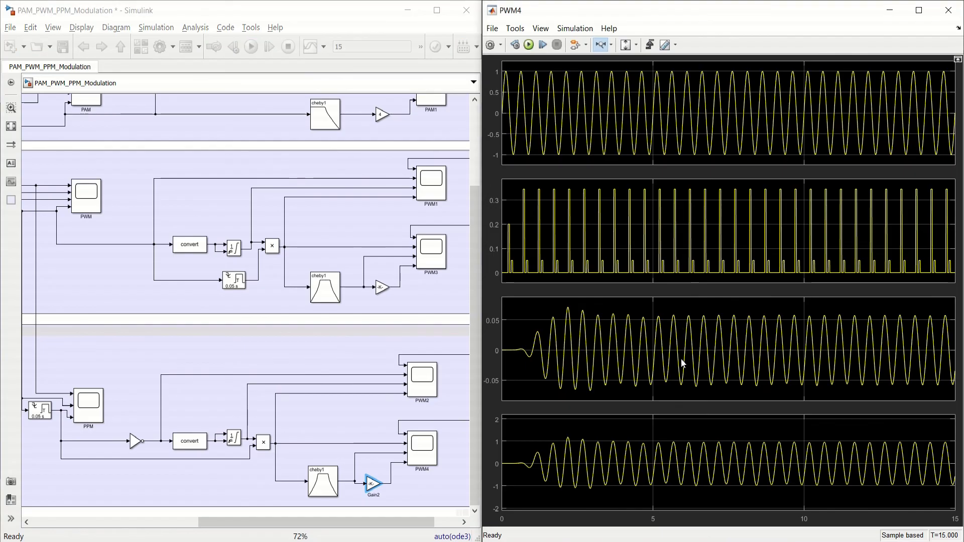
pyautogui.moveTo(656, 439); pyautogui.dragTo(806, 464)
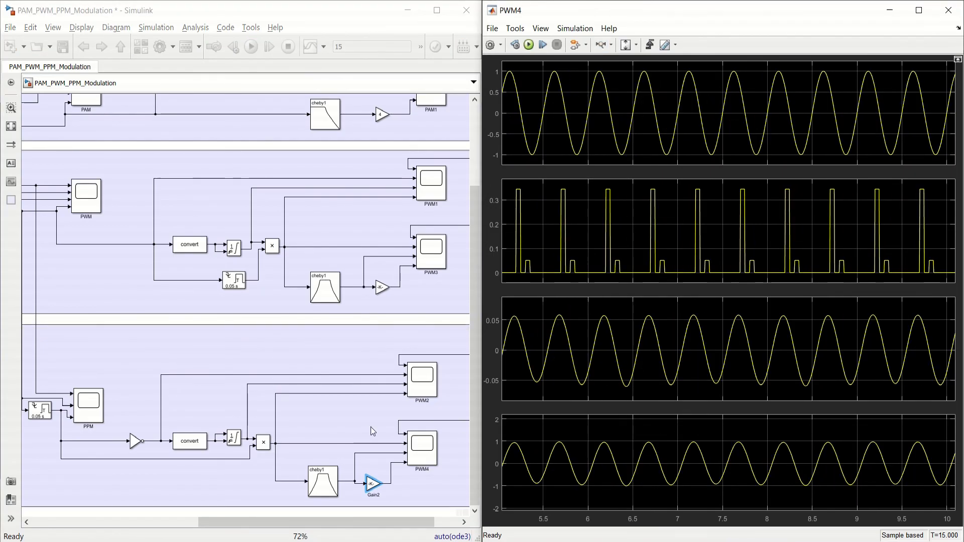